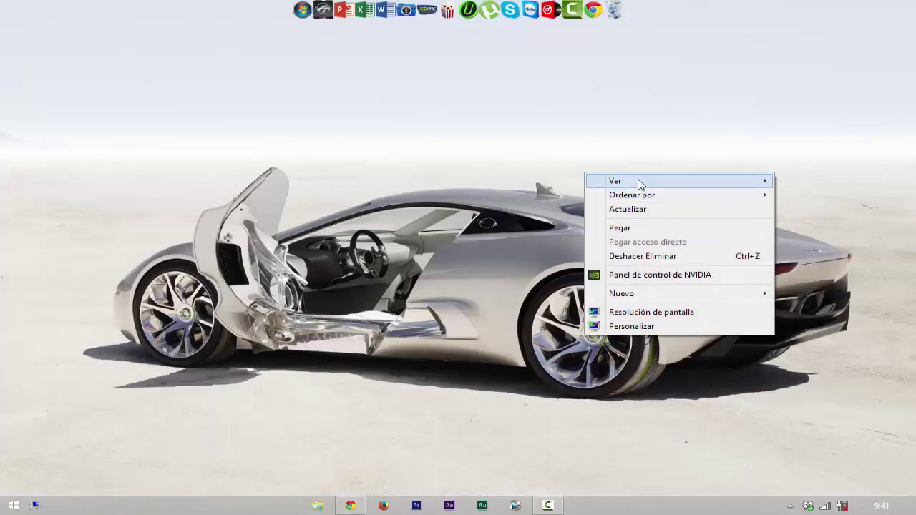
Step: Show the desktop icons and run mxsetup.exe, confirming the security warning
mouse_move(637, 180)
left_click(561, 263)
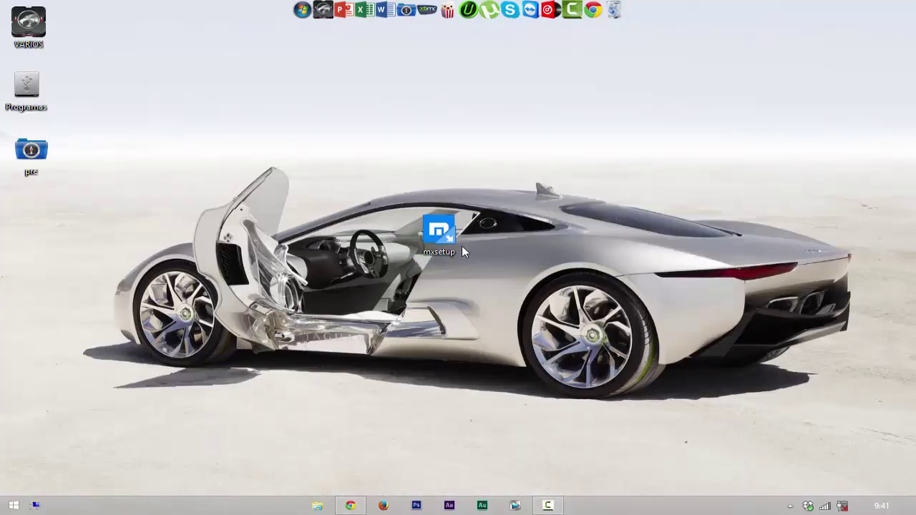
double_click(454, 236)
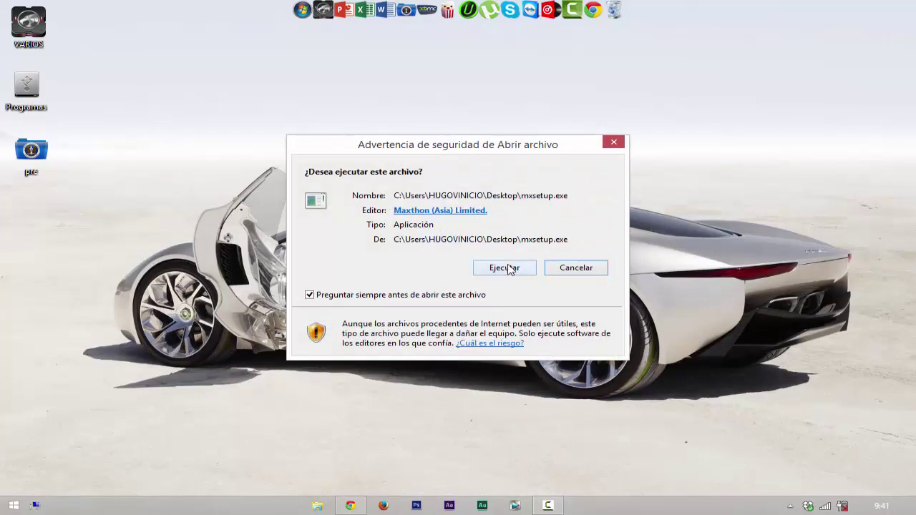
left_click(509, 266)
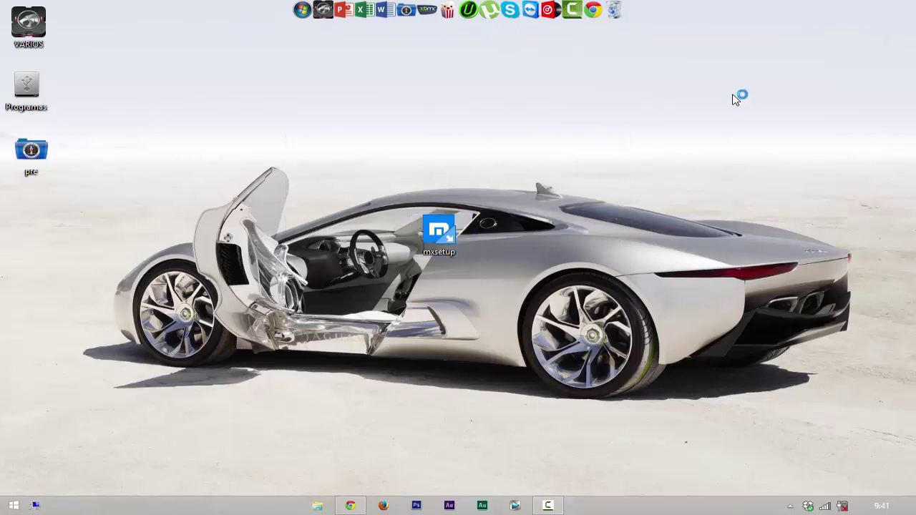
Step: Hide the desktop icons, untick the taskbar shortcut, and start installing Maxthon
right_click(727, 95)
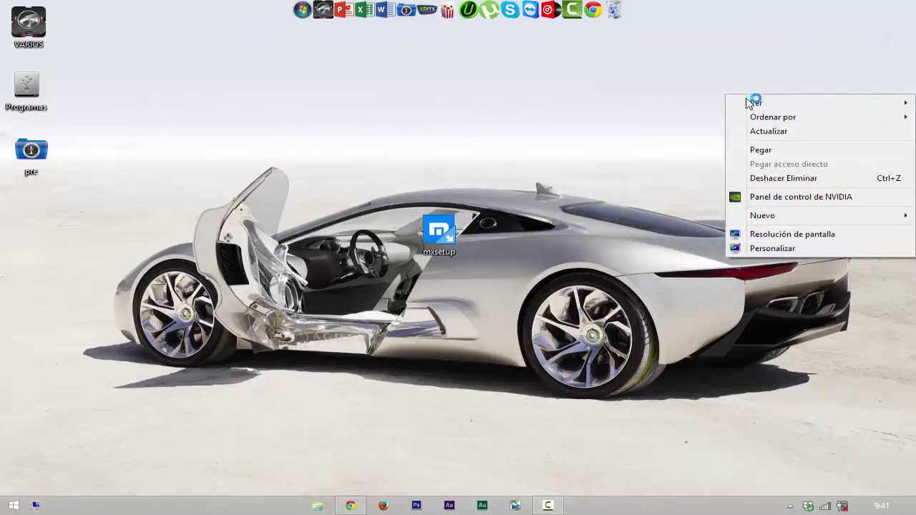
left_click(818, 40)
right_click(781, 64)
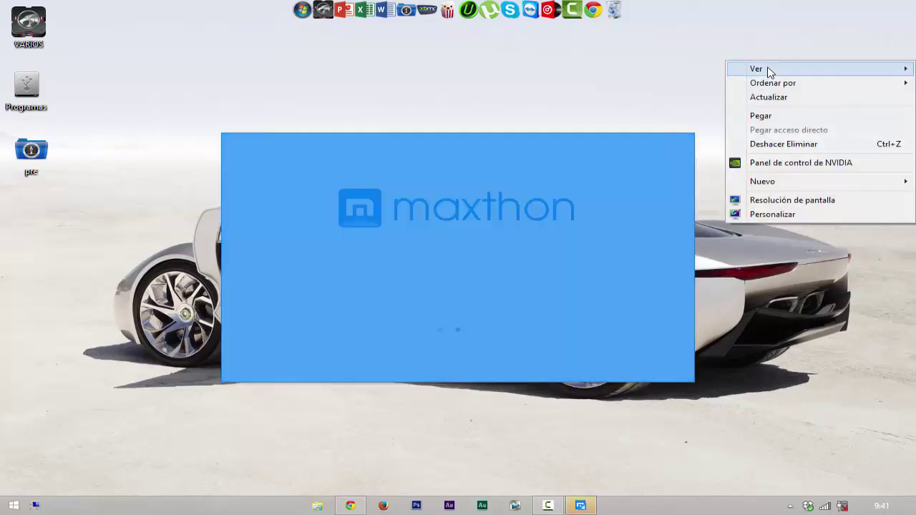
mouse_move(768, 74)
left_click(706, 148)
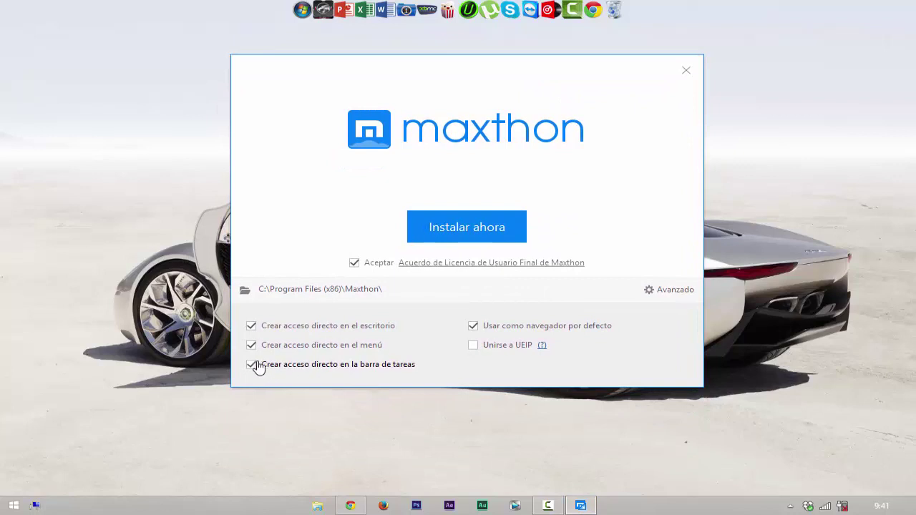
left_click(252, 365)
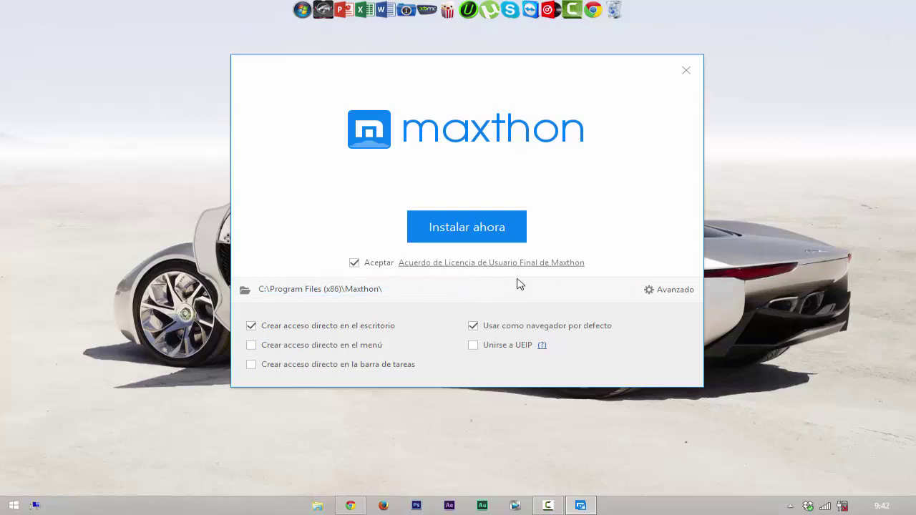
left_click(474, 229)
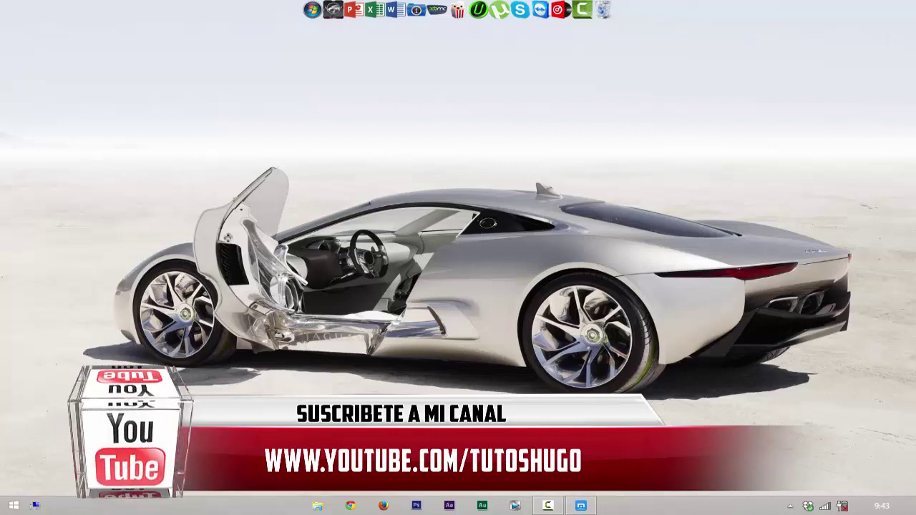
Step: Close The New Quick Access tab and keep Español (es-es) under Languages in the main menu
left_click(582, 506)
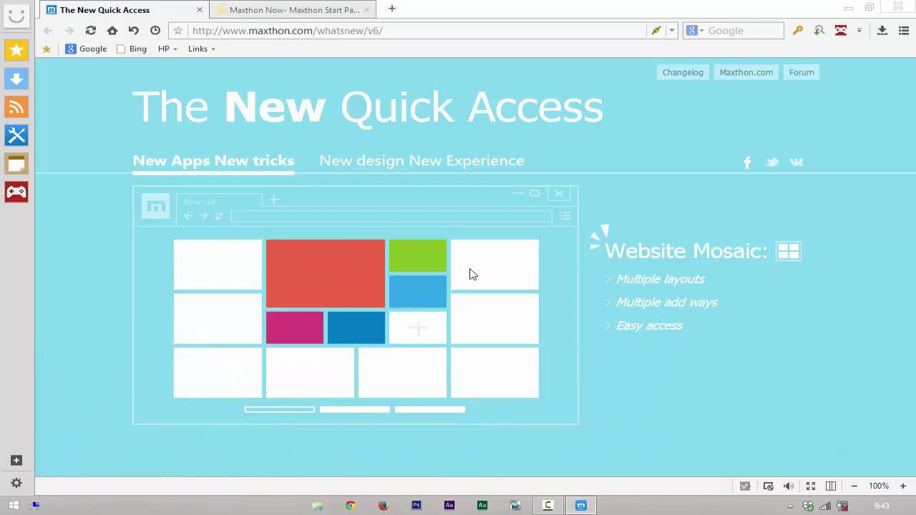
left_click(199, 10)
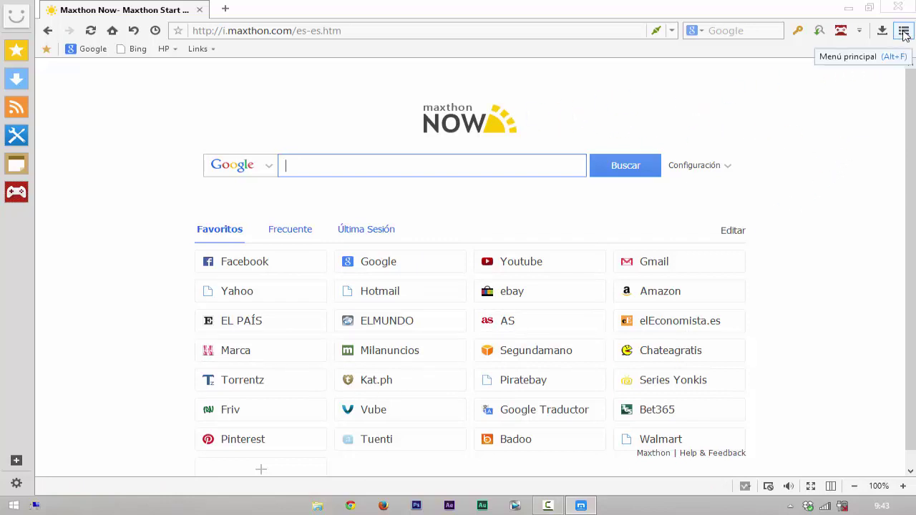
left_click(904, 32)
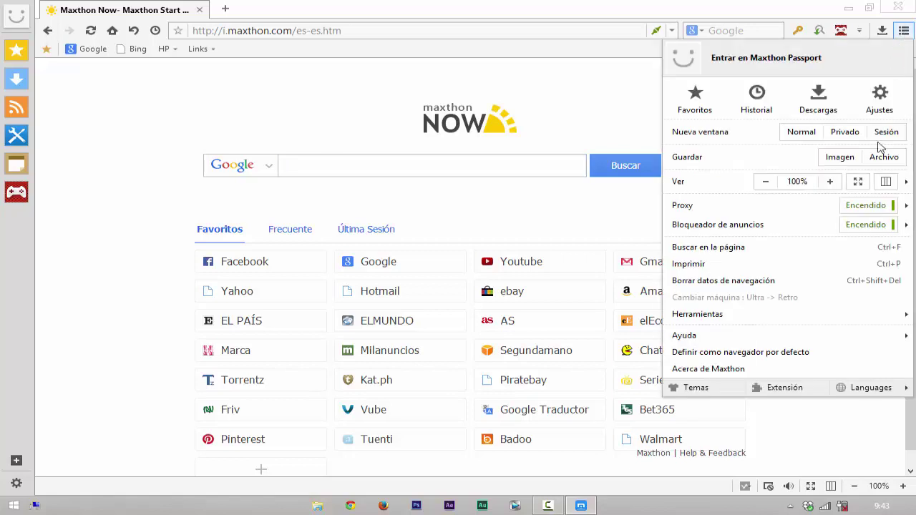
mouse_move(737, 211)
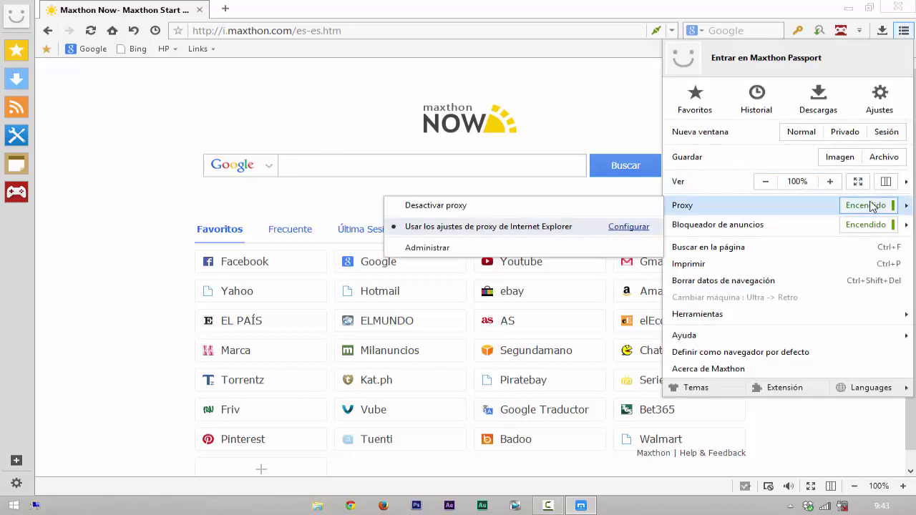
mouse_move(785, 231)
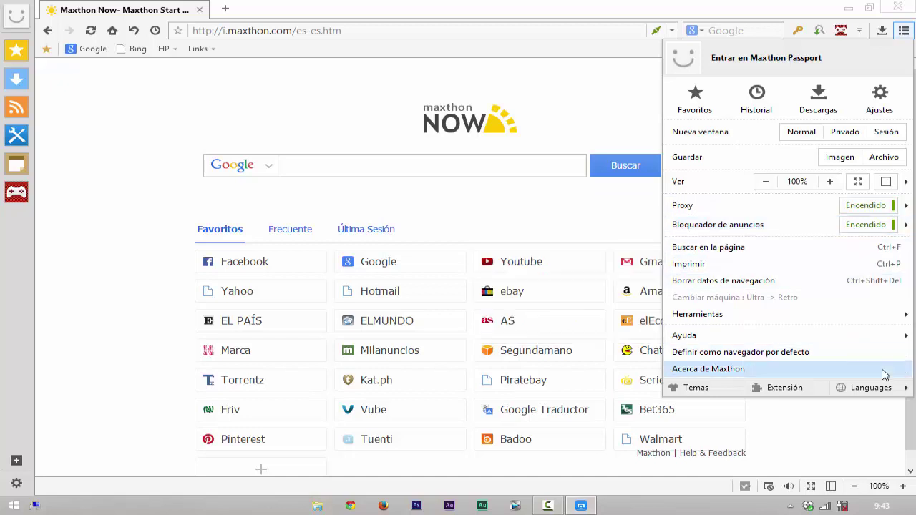
mouse_move(879, 393)
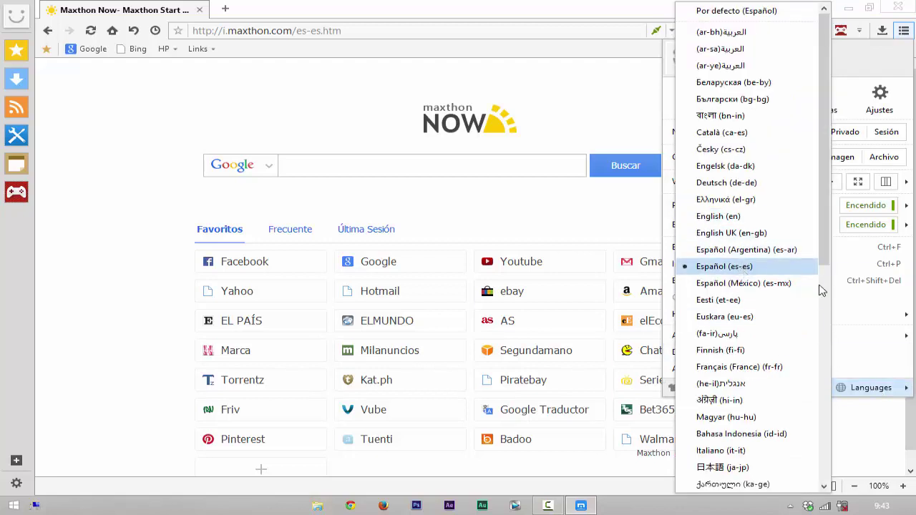
left_click(762, 269)
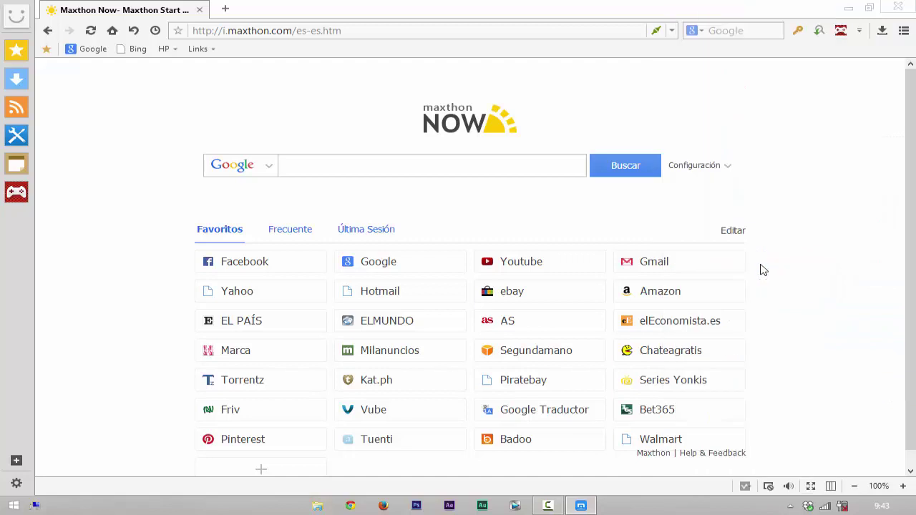
left_click(904, 31)
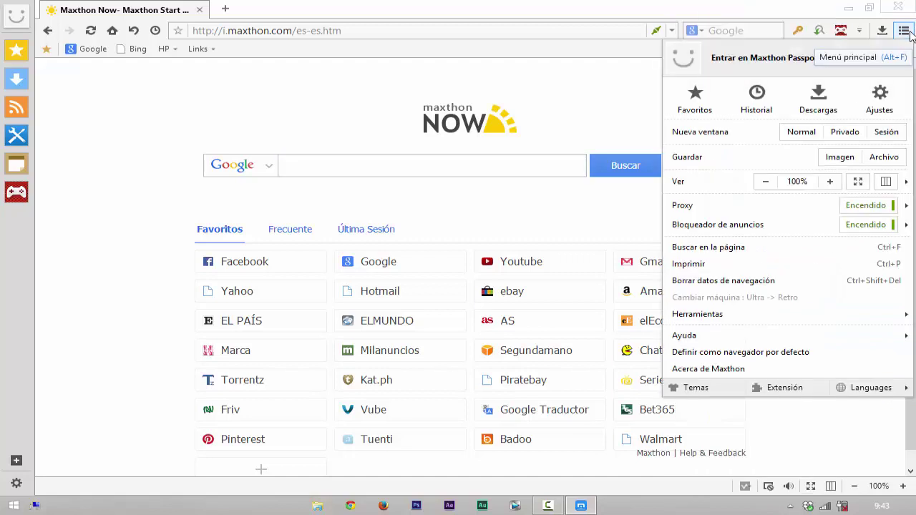
Step: Open Ajustes, switch the proxy to Sin proxy and back to Usar proxy de IE, then open a new tab
left_click(880, 100)
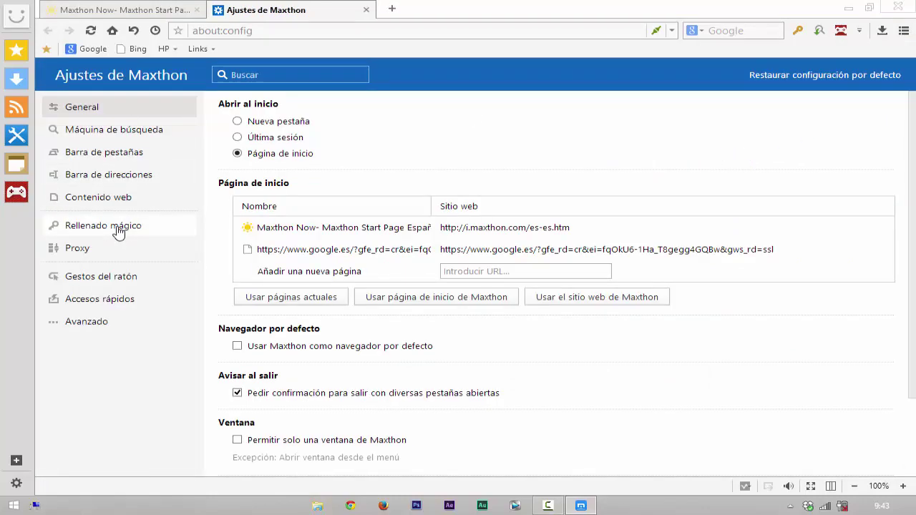
left_click(118, 231)
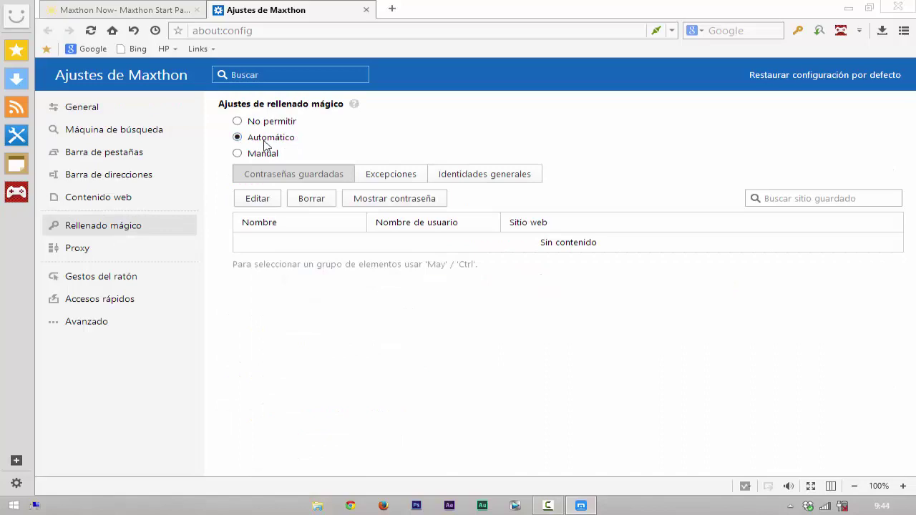
left_click(88, 252)
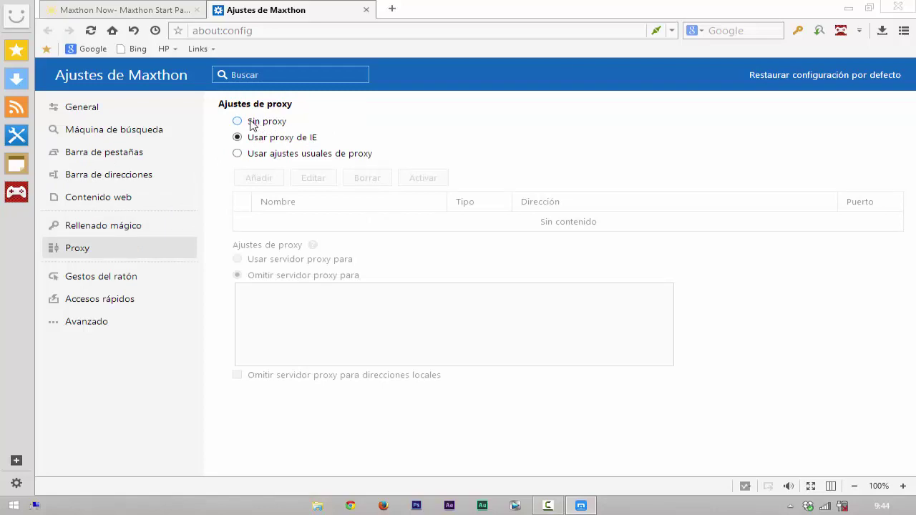
left_click(242, 122)
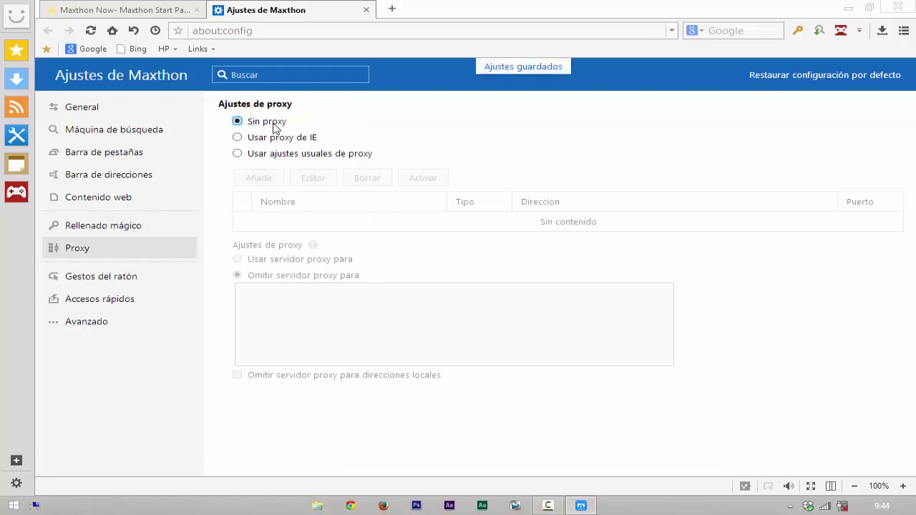
left_click(254, 140)
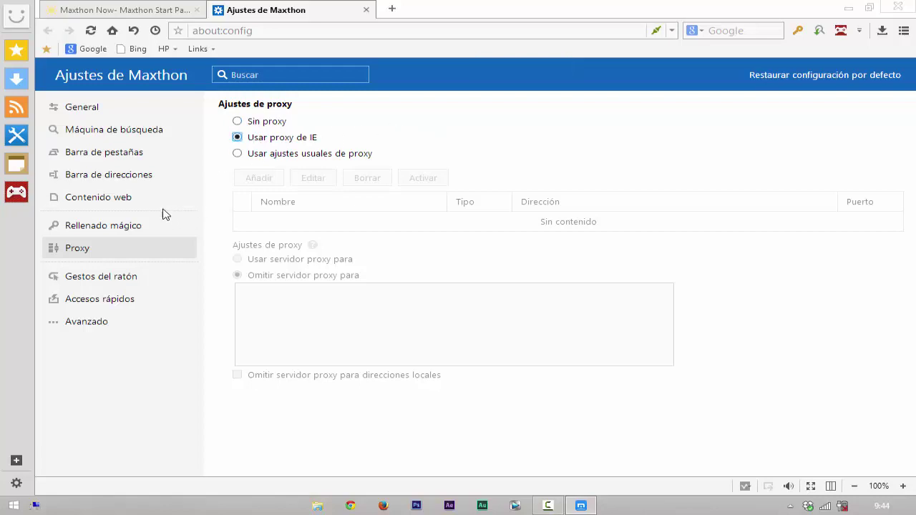
left_click(132, 229)
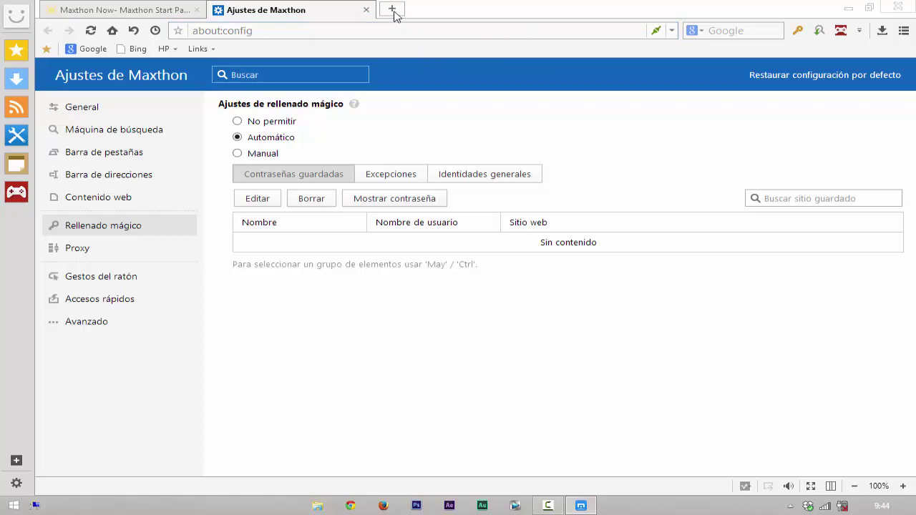
left_click(392, 10)
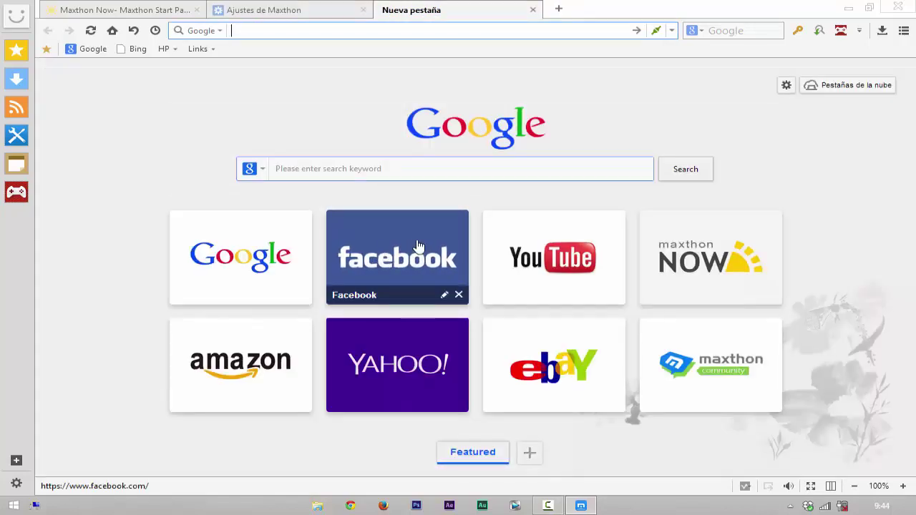
Step: Log in to Facebook with the account e-mail and password, letting Maxthon save the password
left_click(400, 248)
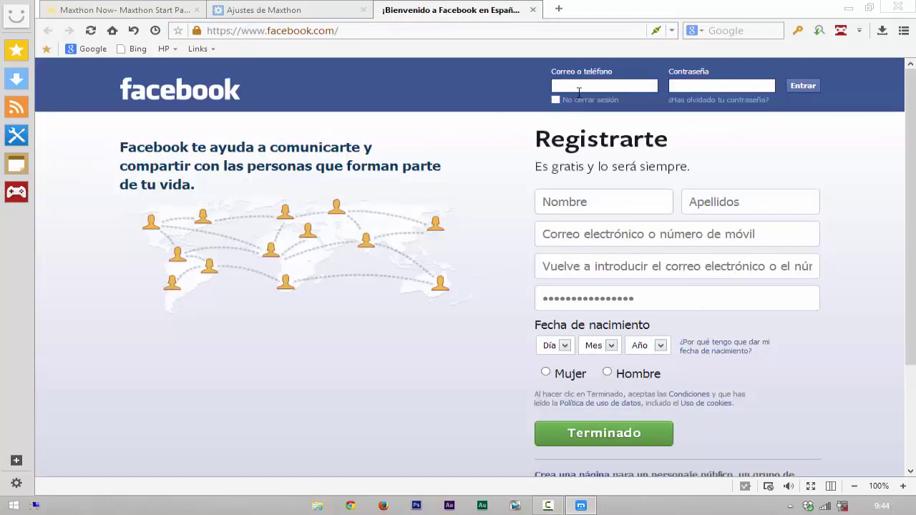
left_click(583, 89)
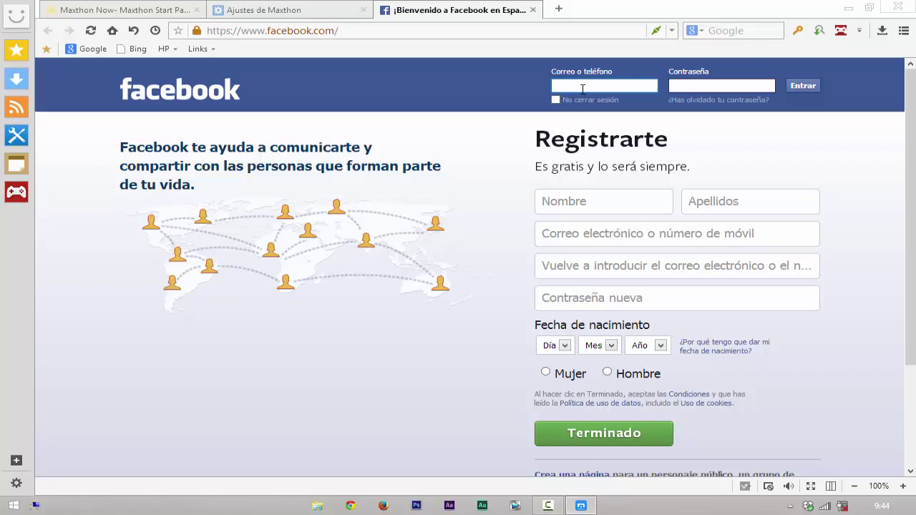
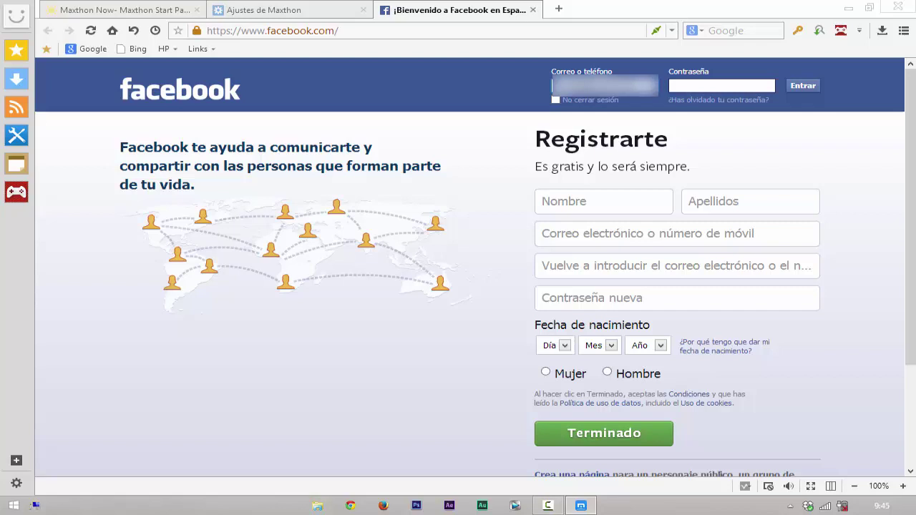
left_click(714, 85)
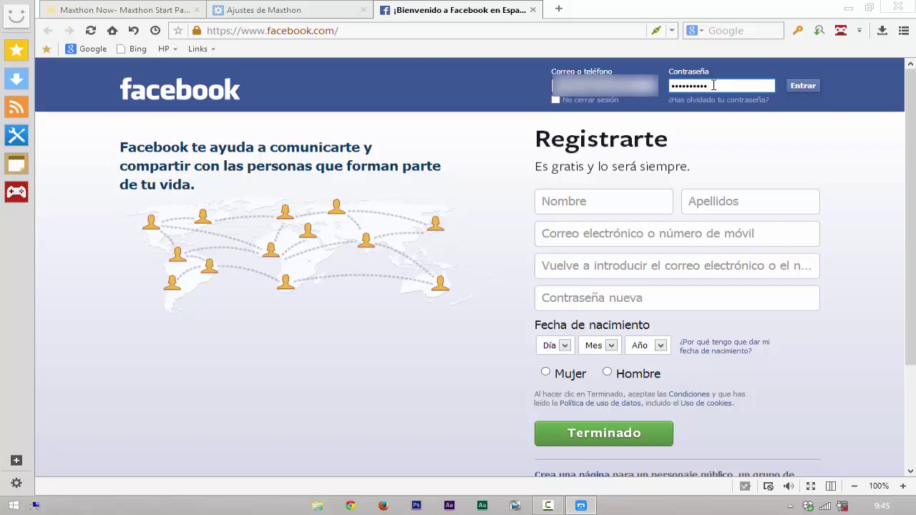
left_click(799, 88)
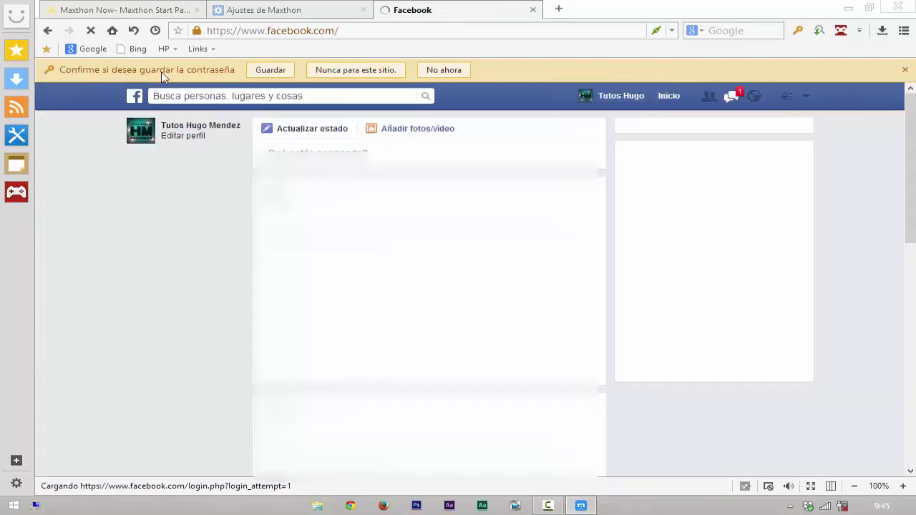
left_click(275, 72)
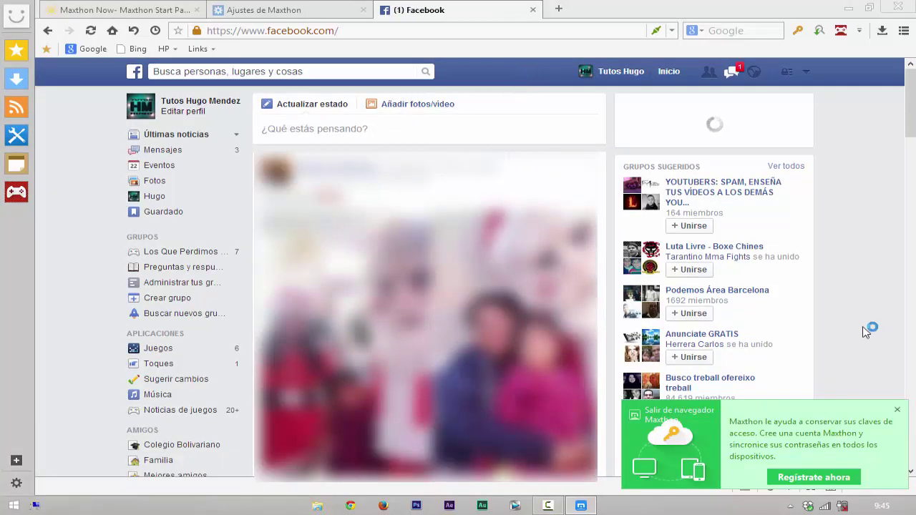
left_click(896, 410)
Step: Choose Salir from the Facebook account menu to log out
scroll(889, 268, "down", 3)
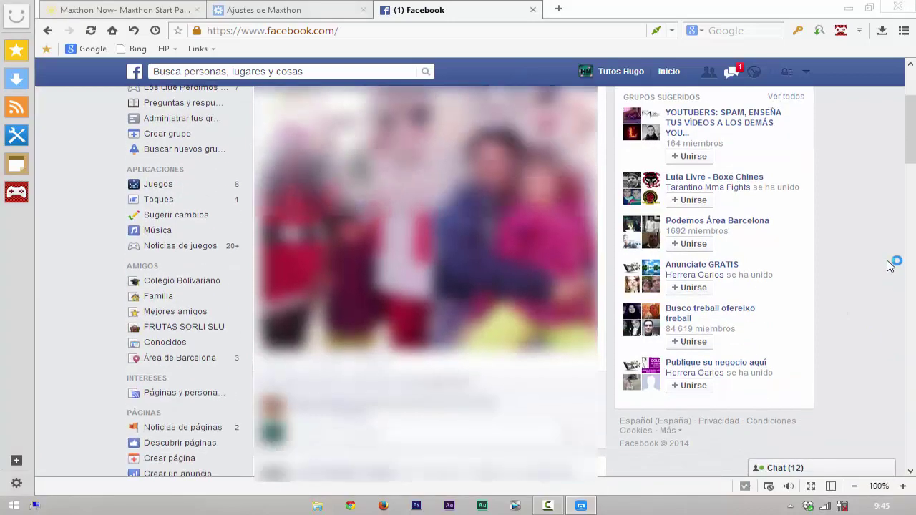
scroll(909, 179, "up", 3)
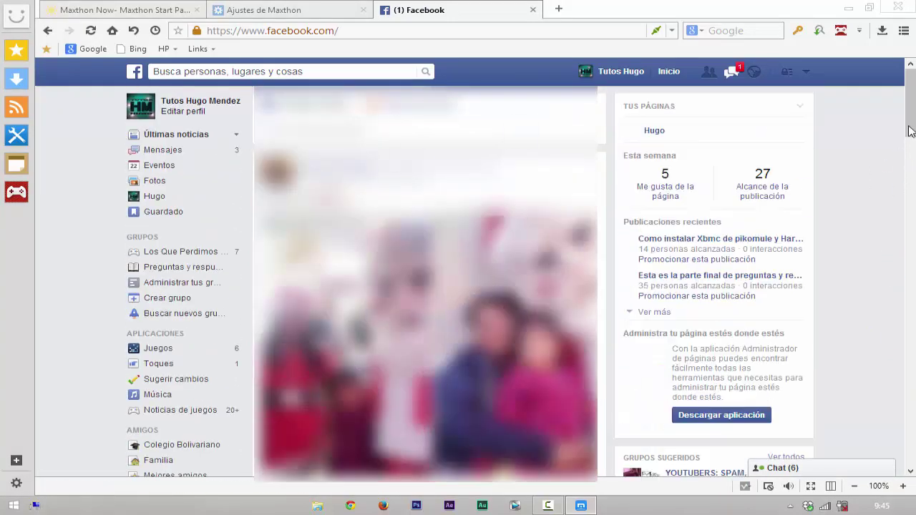
left_click_drag(913, 126, 910, 163)
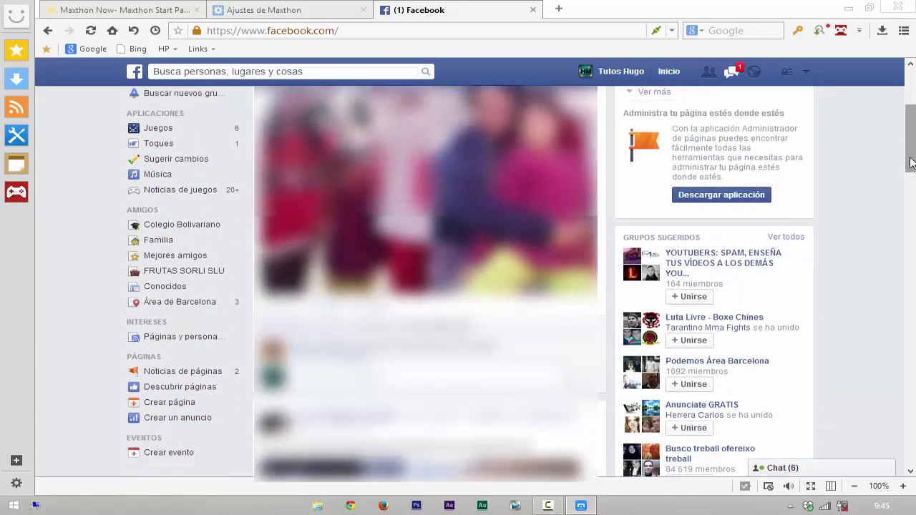
left_click(806, 74)
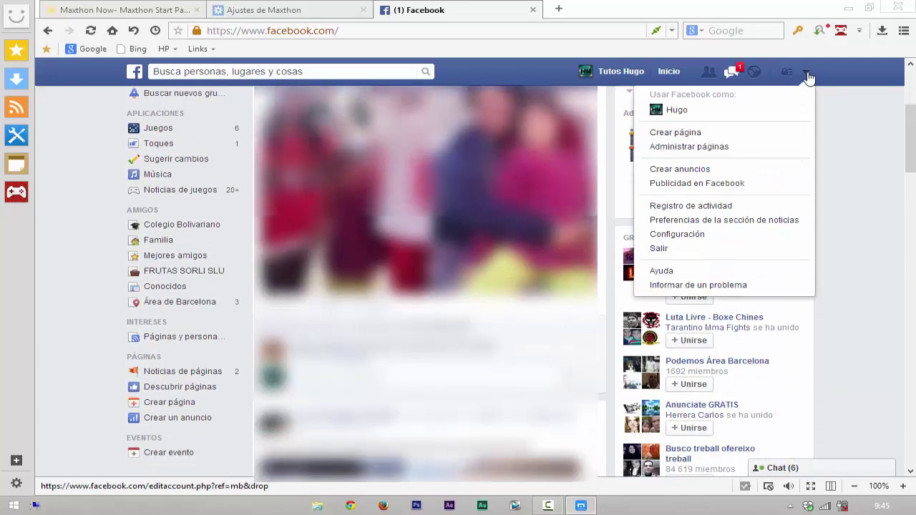
left_click(696, 254)
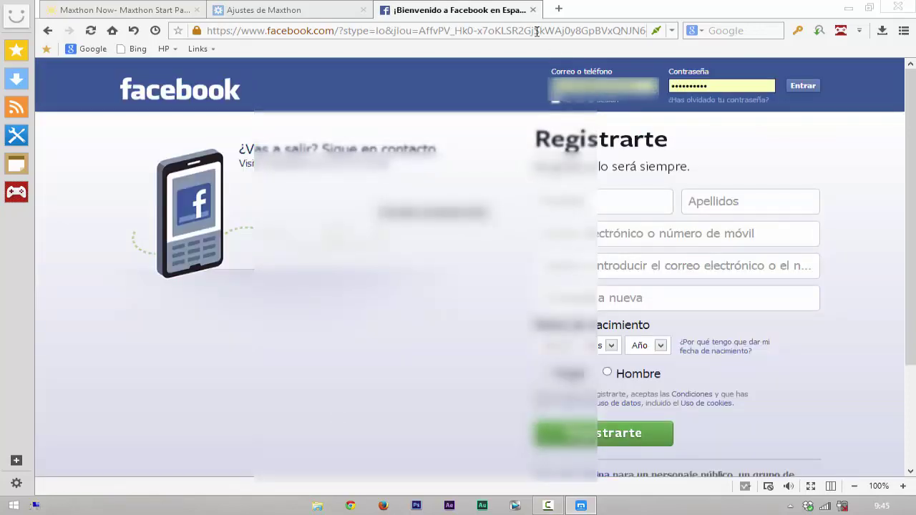
Step: Close Facebook, refresh settings to list the saved Facebook password, and reopen Facebook to see it autofilled
left_click(533, 10)
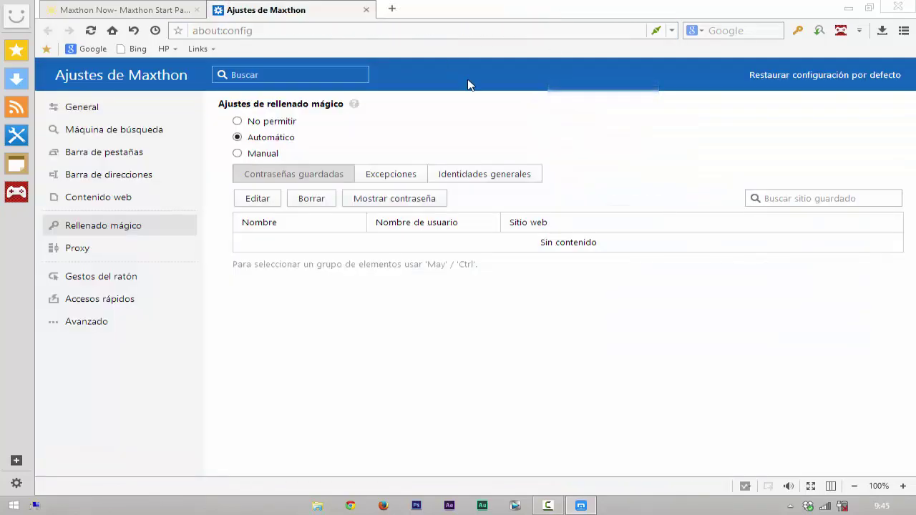
left_click(92, 31)
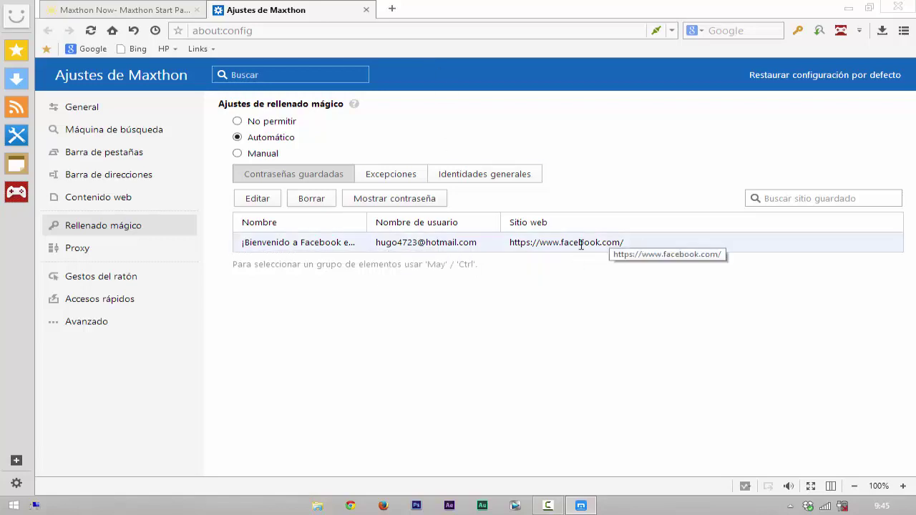
left_click(392, 9)
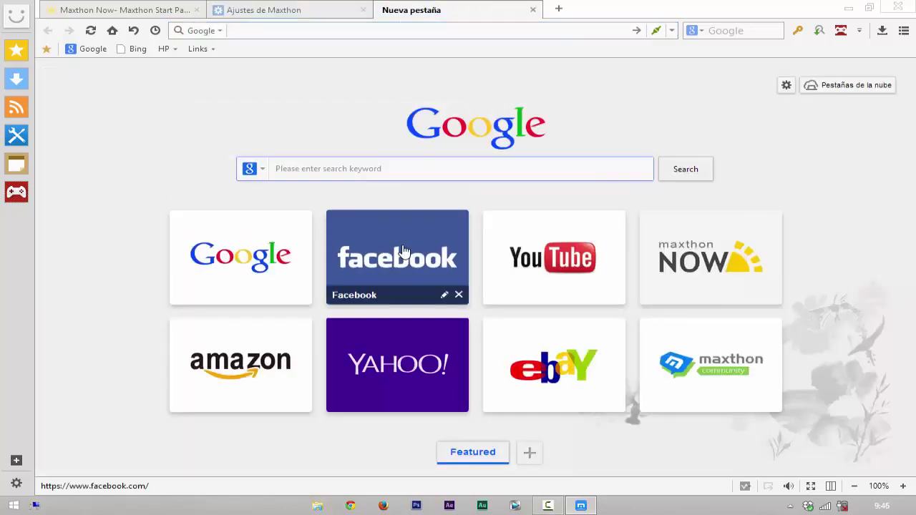
left_click(397, 243)
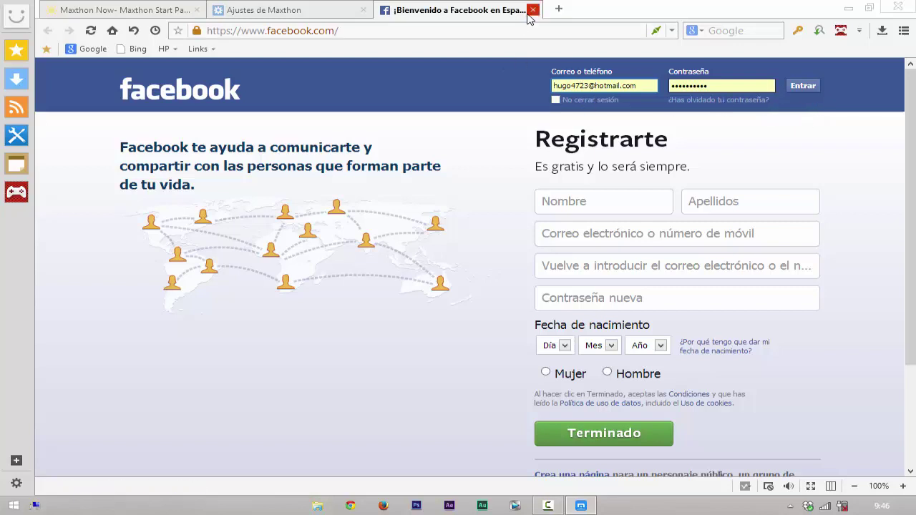
left_click(311, 15)
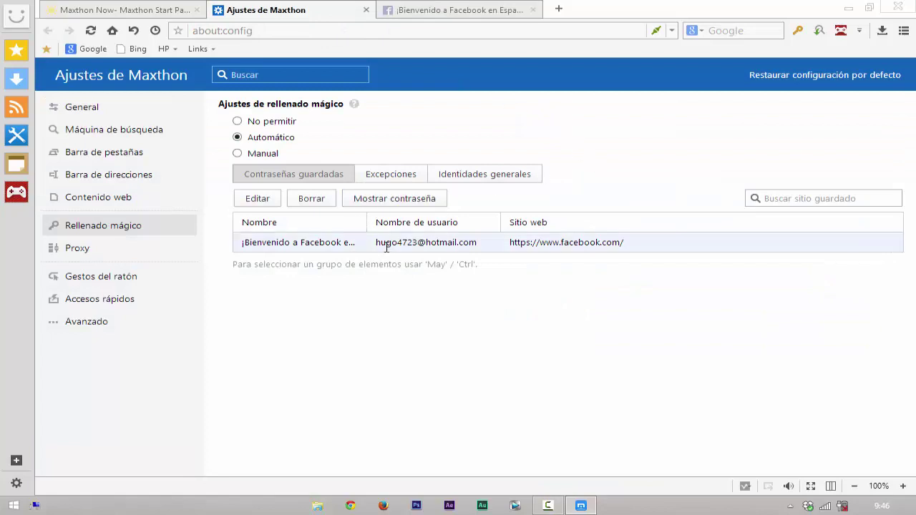
Step: Delete the saved Facebook login from the Rellenado mágico list with Borrar and Aceptar
left_click(312, 244)
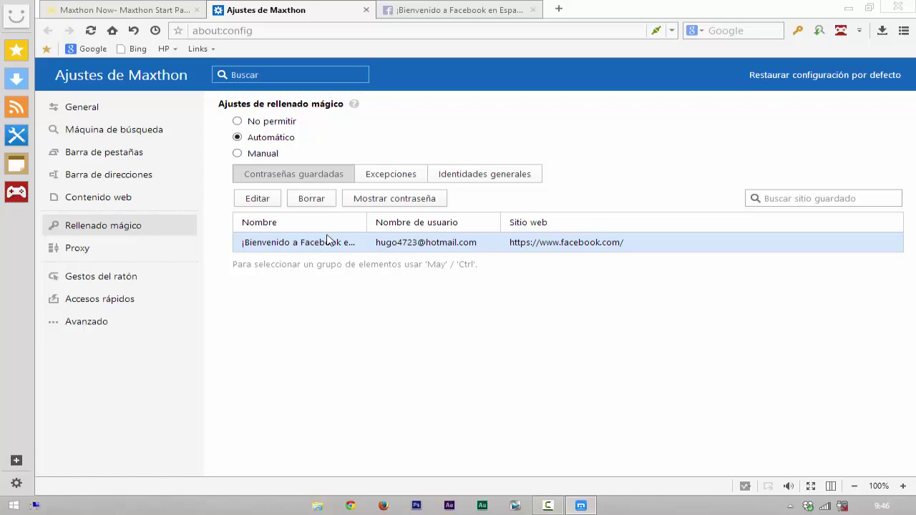
left_click(312, 201)
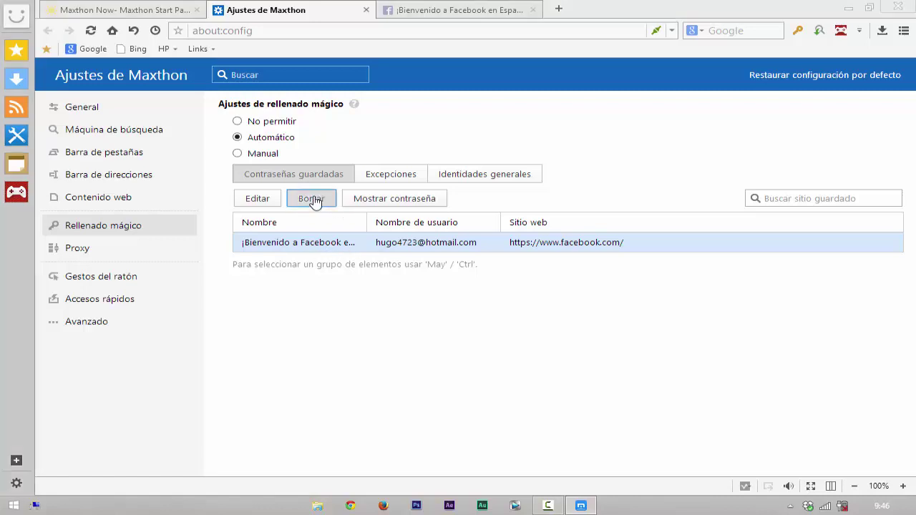
left_click(470, 300)
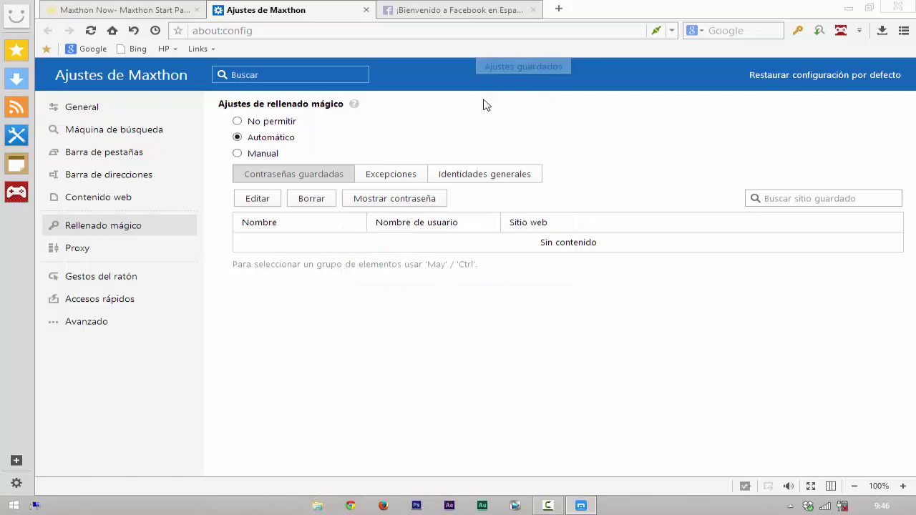
Step: Reopen Facebook in a new tab to confirm the login fields stay empty, then close it
left_click(453, 11)
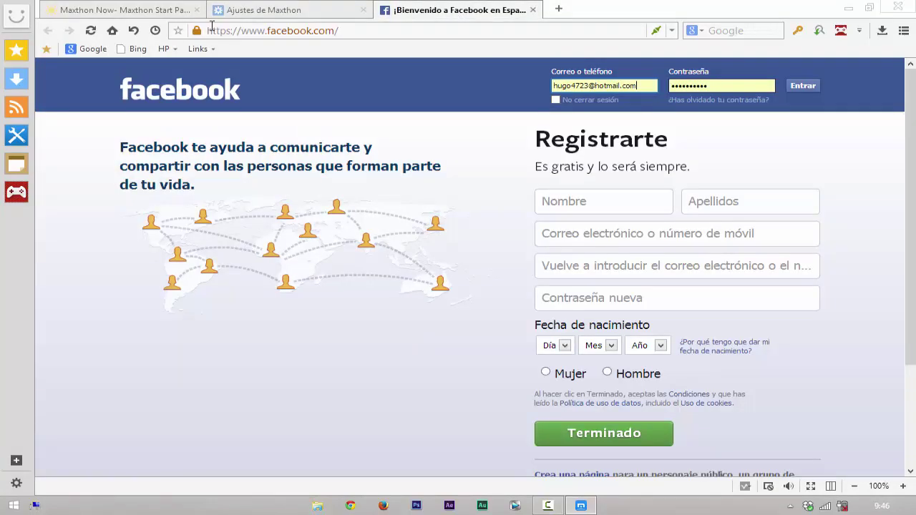
left_click(533, 10)
left_click(392, 8)
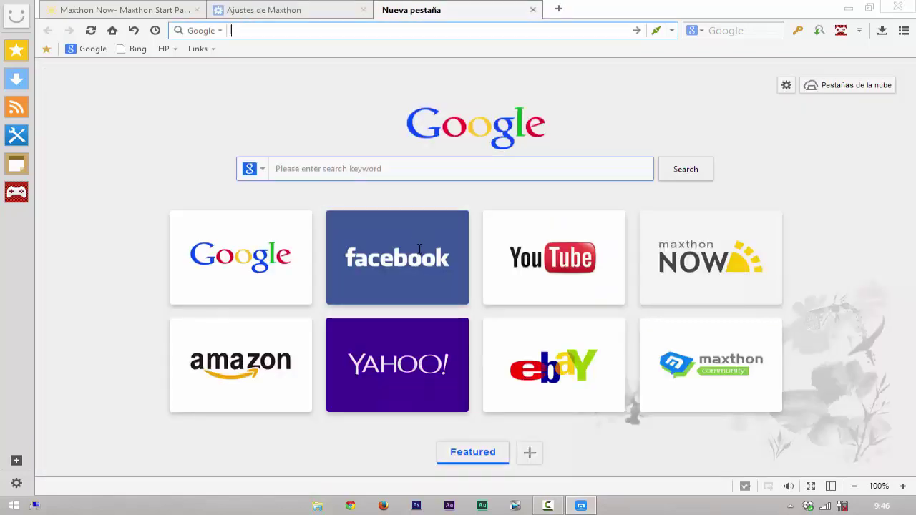
left_click(417, 255)
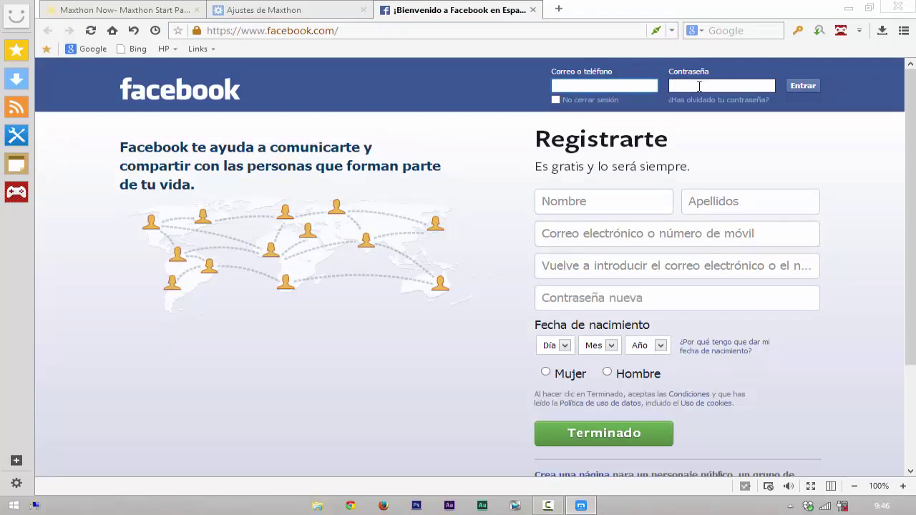
left_click(533, 10)
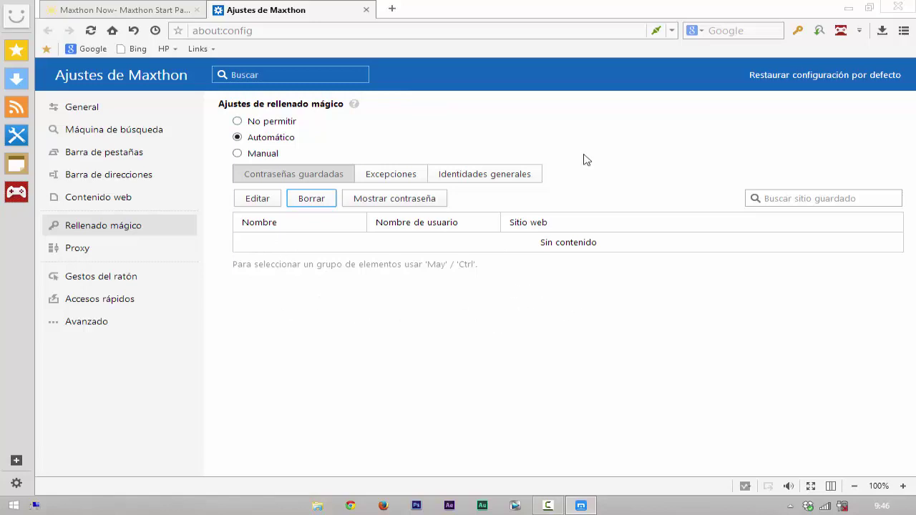
Step: Close settings and add screenshot, Traducir and Borrar datos de navegación to the toolbar, removing MX Games
left_click(366, 11)
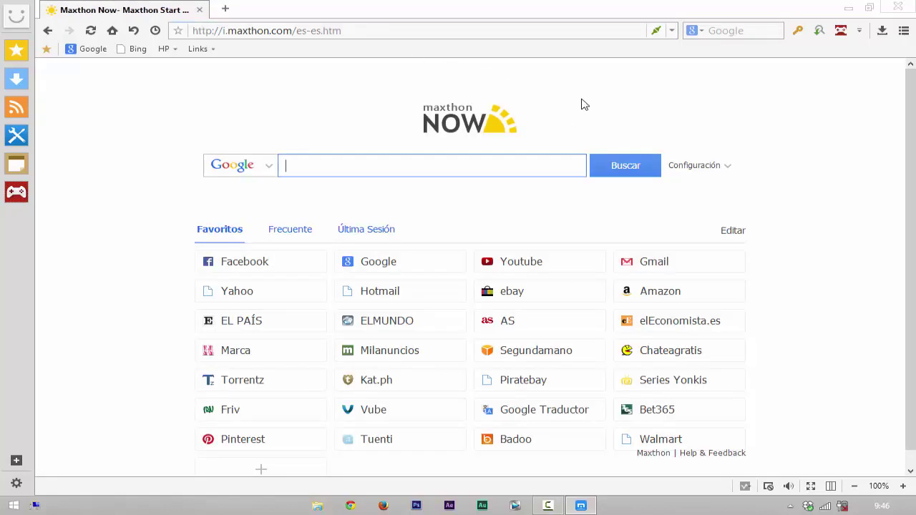
left_click(859, 33)
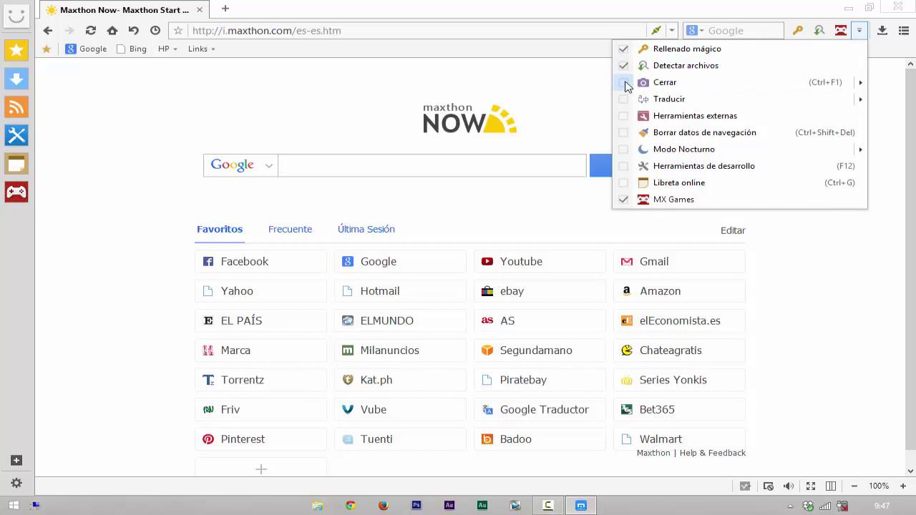
left_click(624, 84)
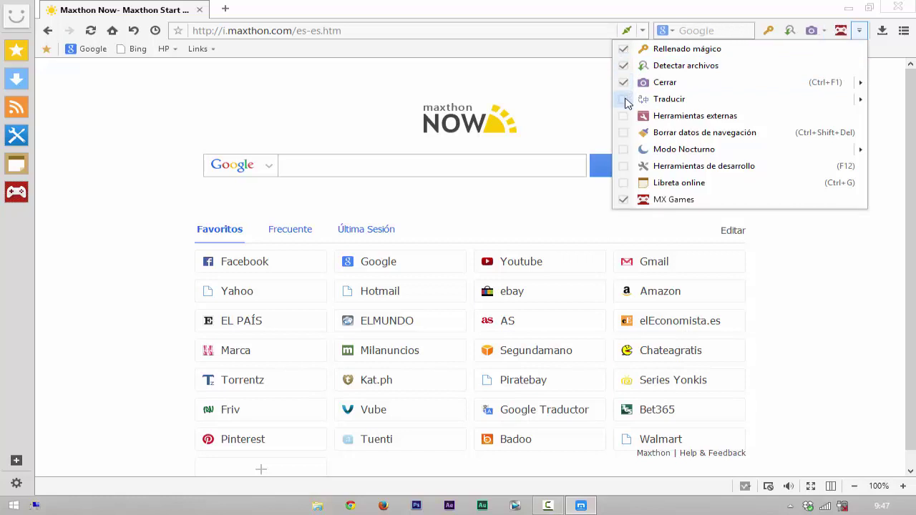
left_click(624, 101)
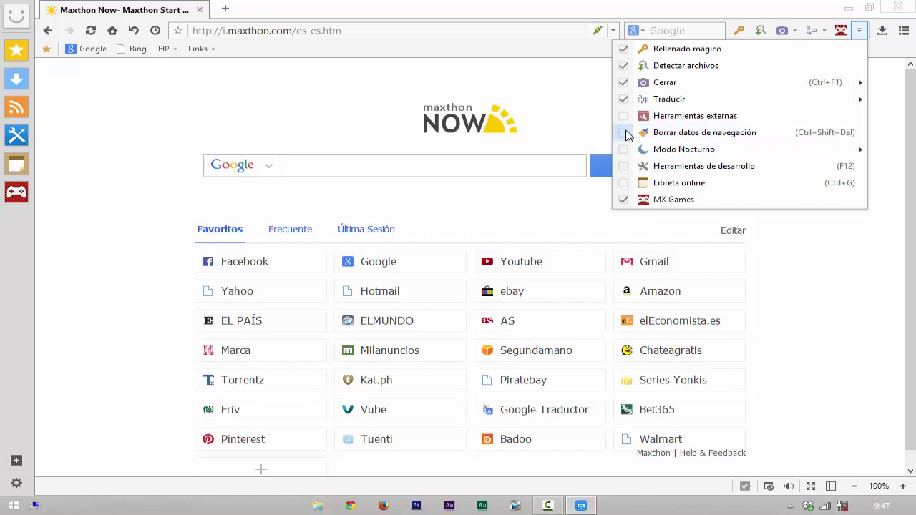
left_click(624, 133)
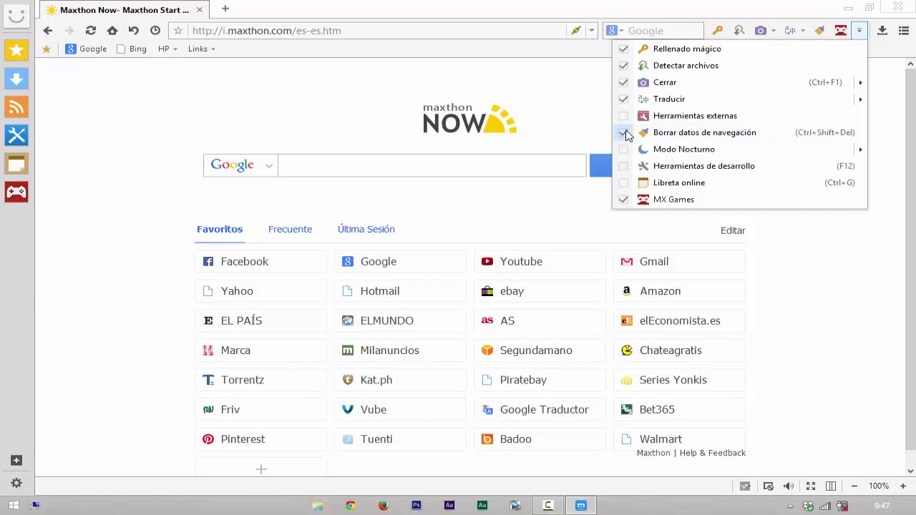
left_click(623, 200)
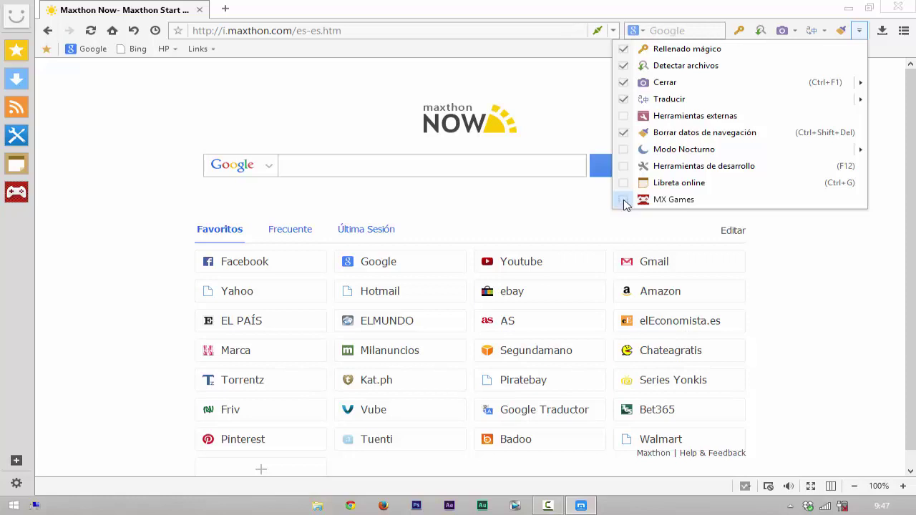
left_click(561, 85)
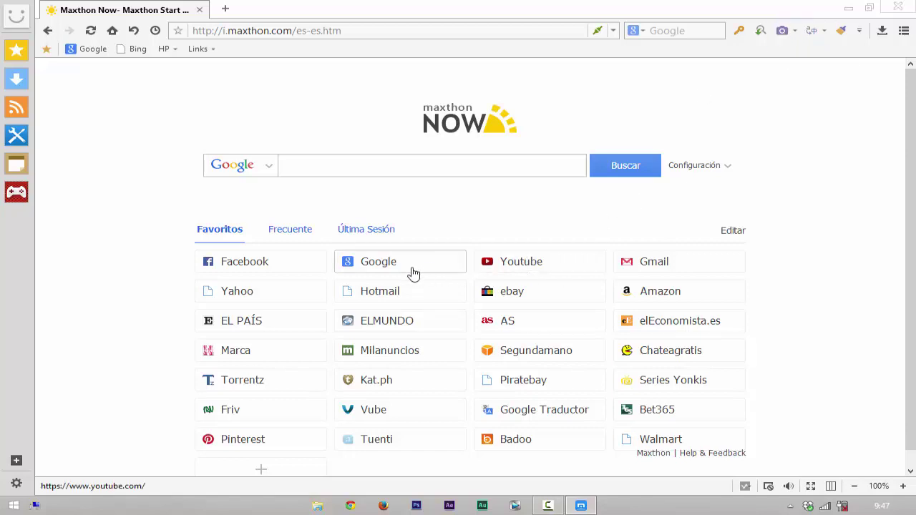
Step: Open YouTube, search for 'tutoshugo', and open the tutoshugo channel page
left_click(527, 261)
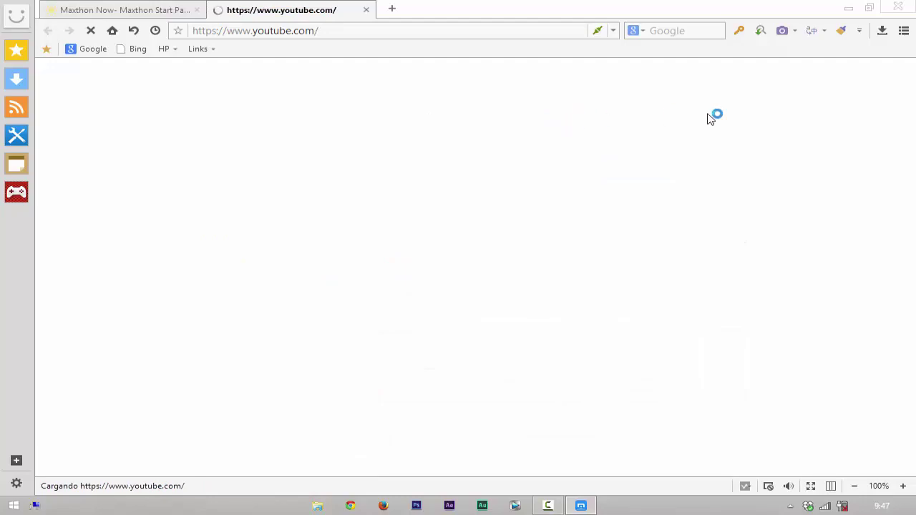
scroll(681, 225, "down", 1)
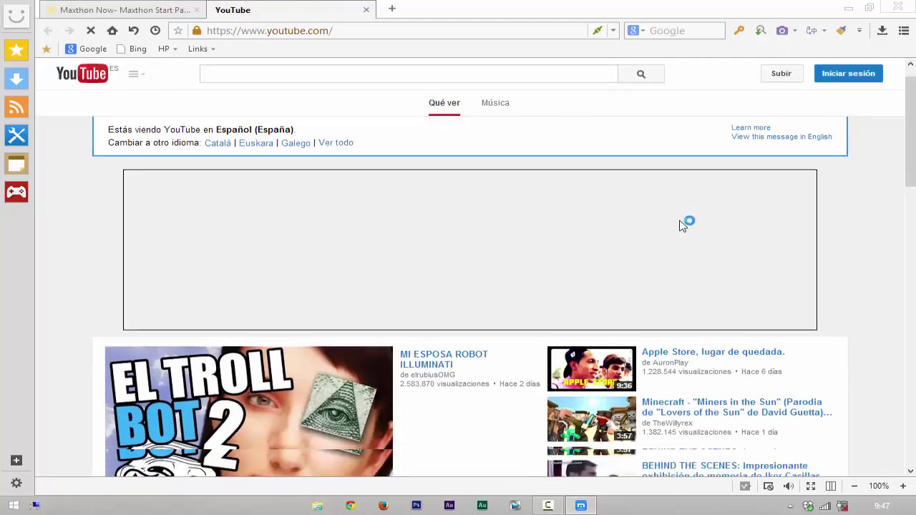
scroll(681, 226, "down", 2)
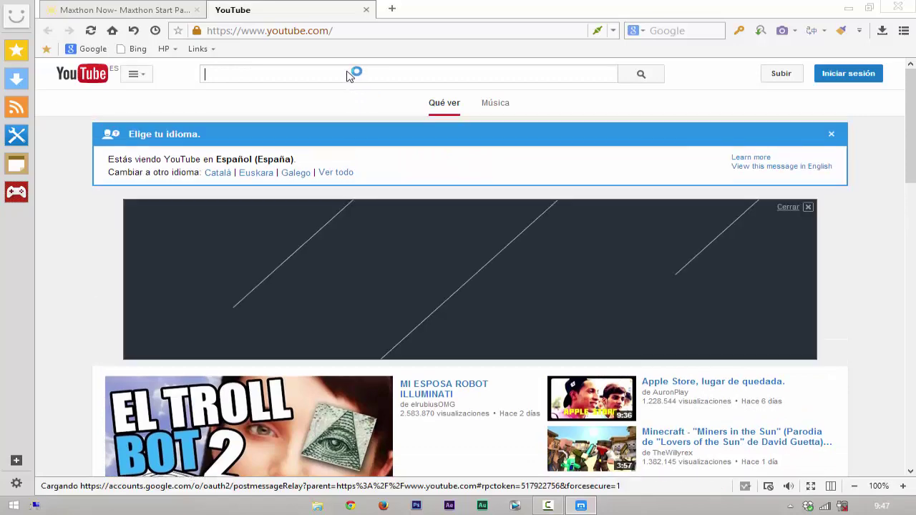
type("tuto")
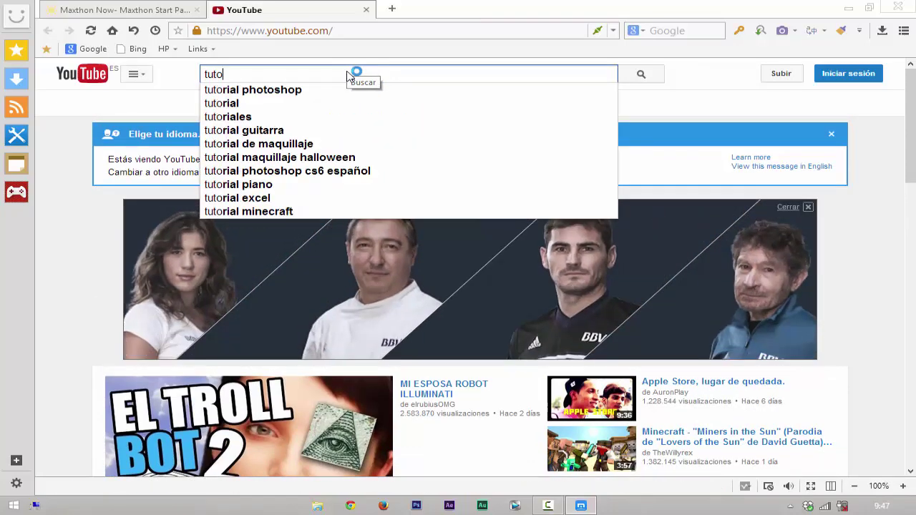
type("shugo")
key("Return")
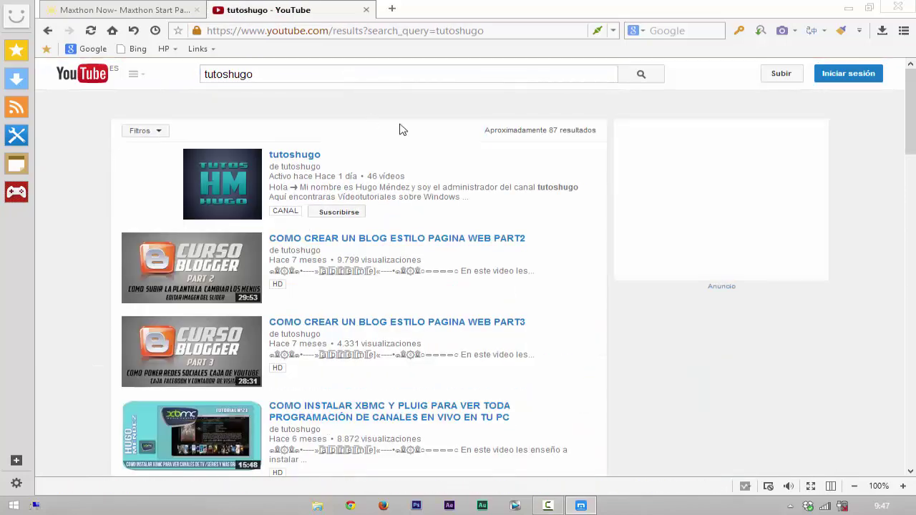
left_click(294, 156)
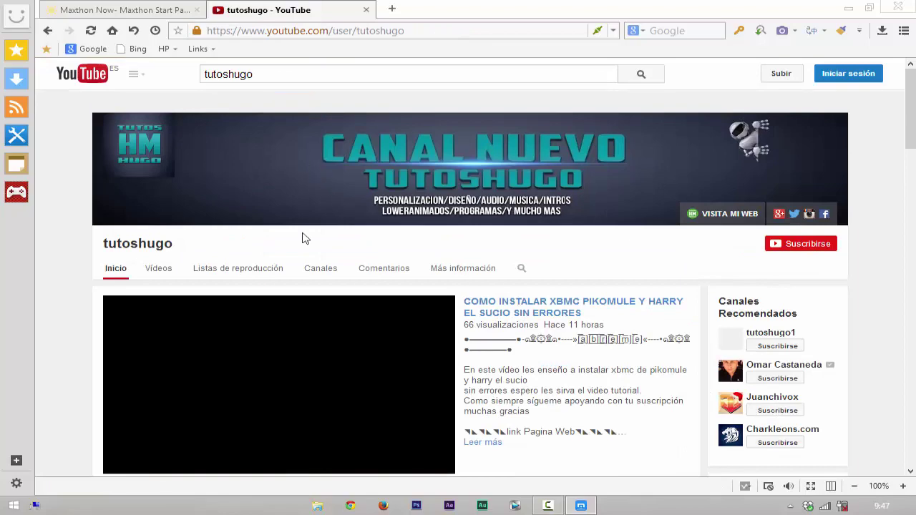
scroll(143, 419, "down", 4)
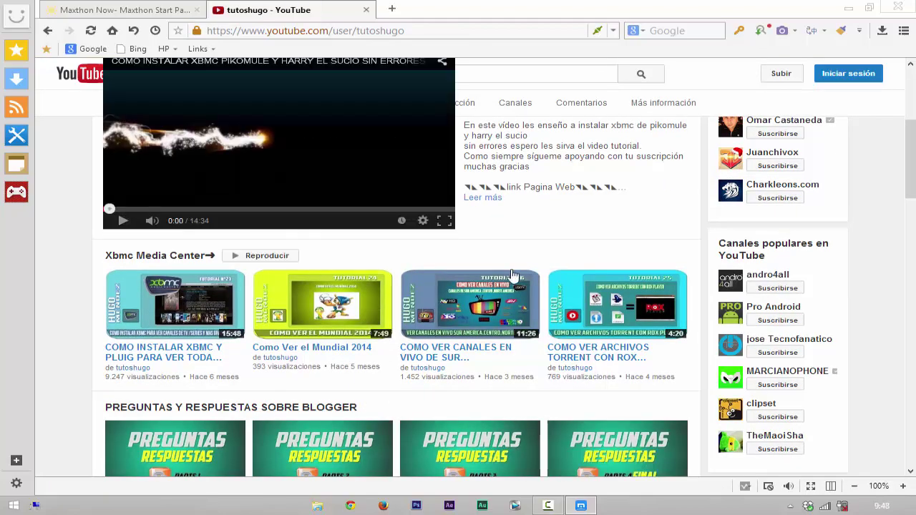
scroll(512, 275, "up", 4)
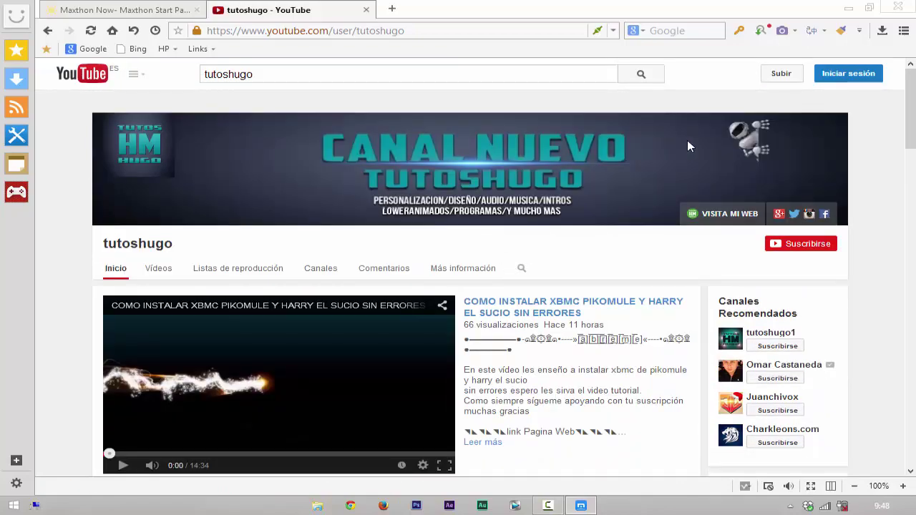
Step: Start a screenshot and drag a 1057×176 capture area around the tutoshugo channel banner
left_click(782, 33)
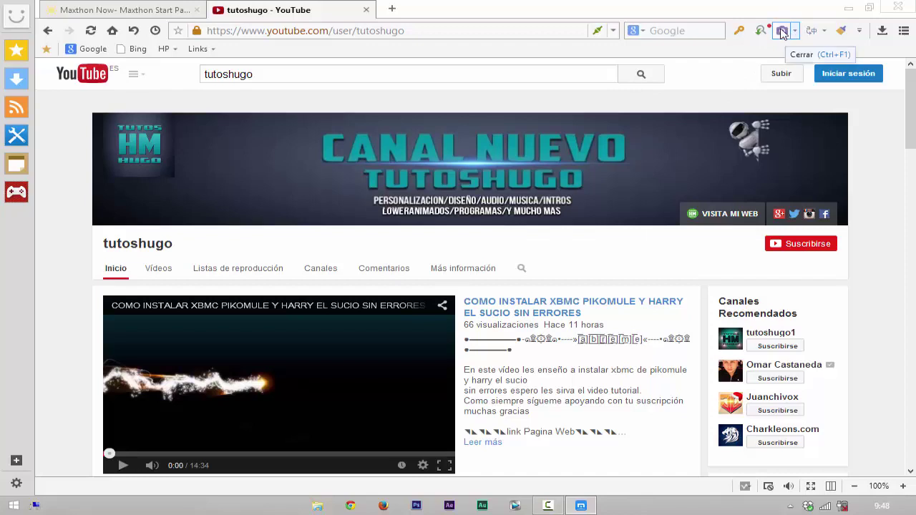
left_click(782, 32)
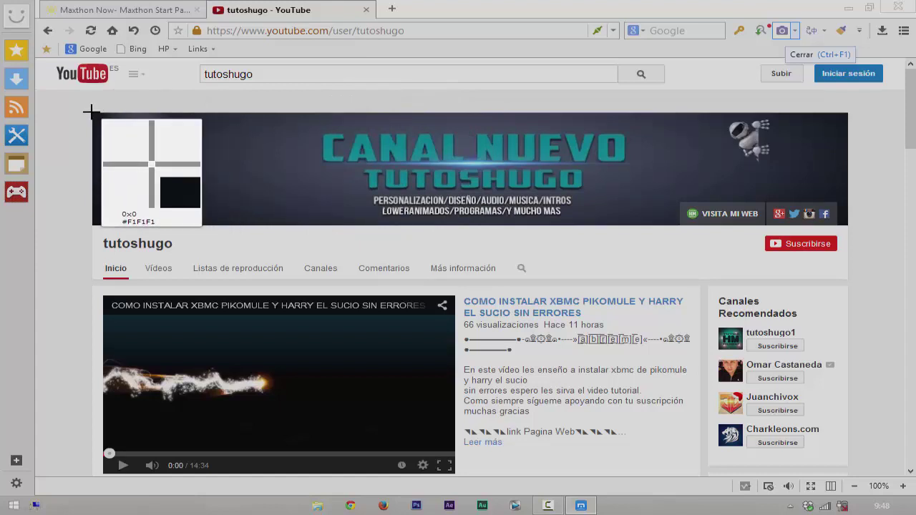
left_click_drag(91, 112, 849, 226)
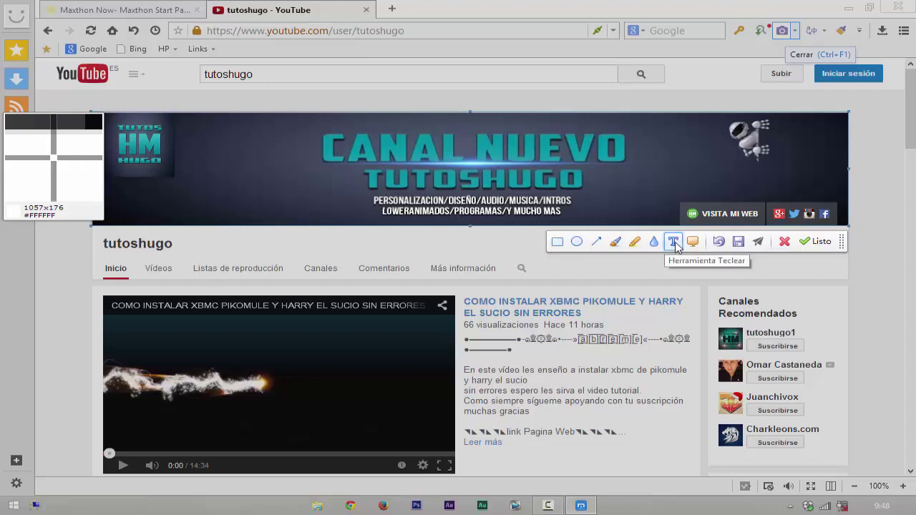
Step: Write 'tutoshugo' in green size-20 Segoe UI text on the banner capture and choose to save it
left_click(674, 243)
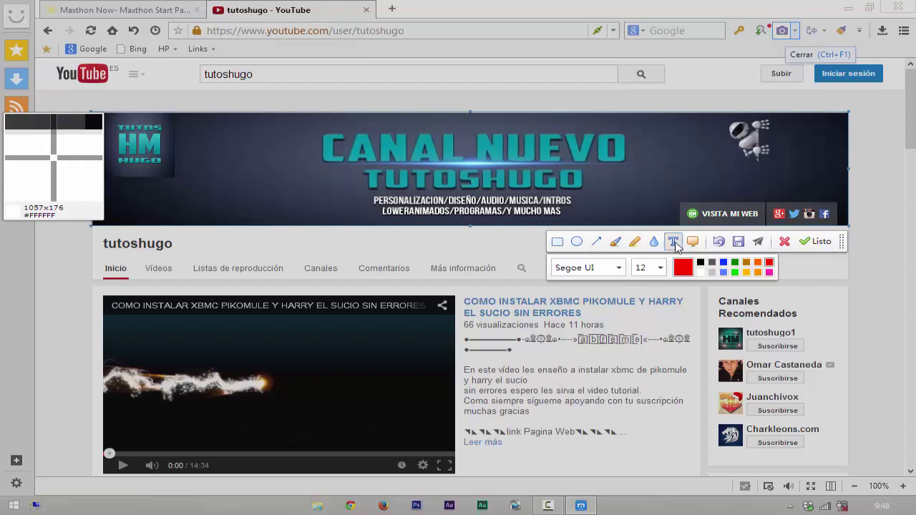
left_click(618, 268)
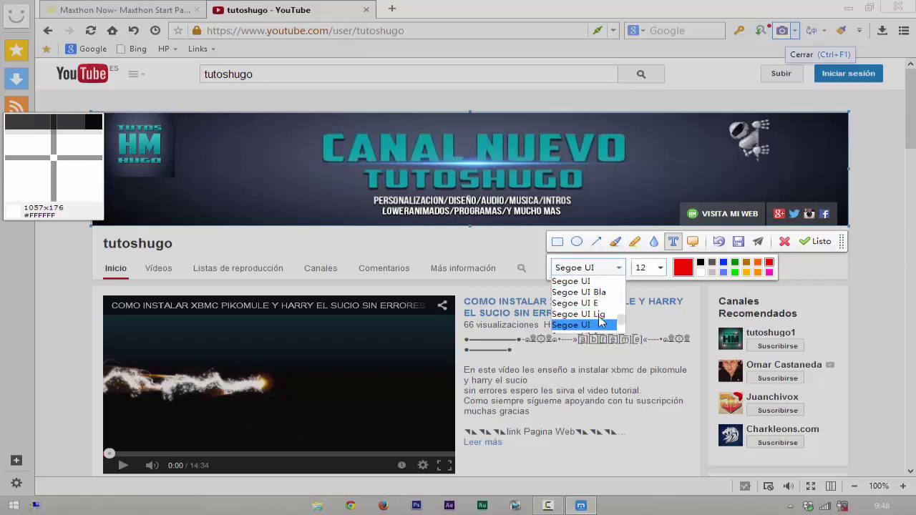
left_click(607, 282)
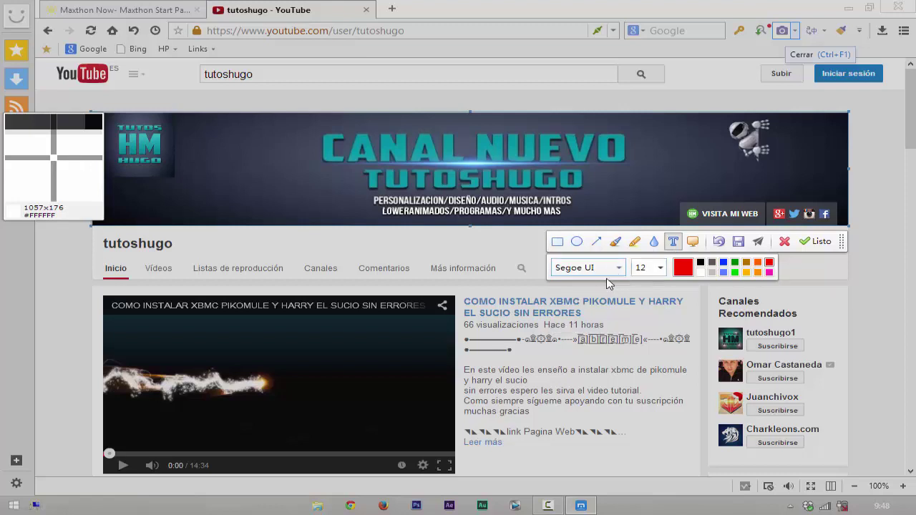
left_click(661, 268)
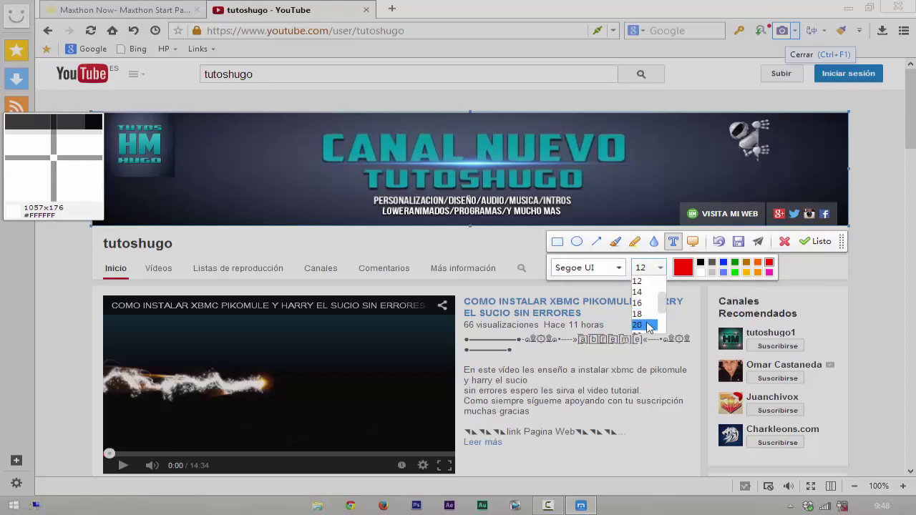
left_click(648, 326)
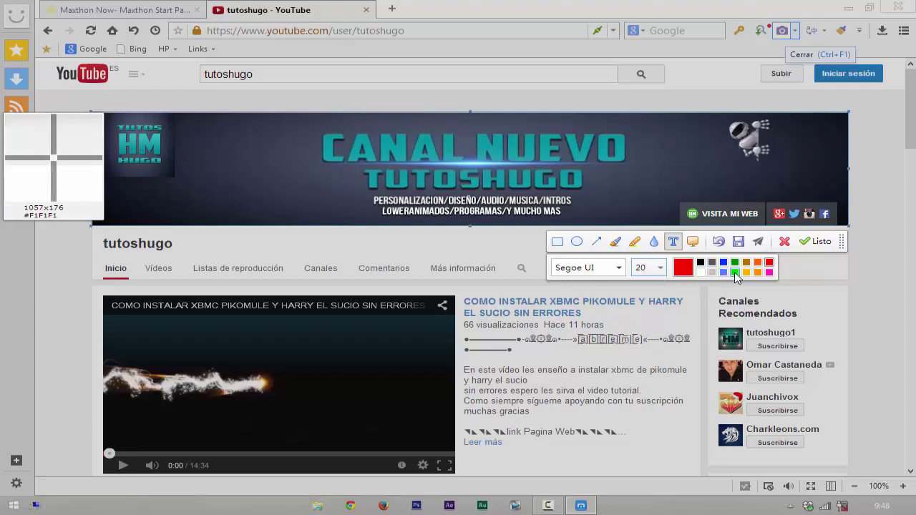
left_click(735, 273)
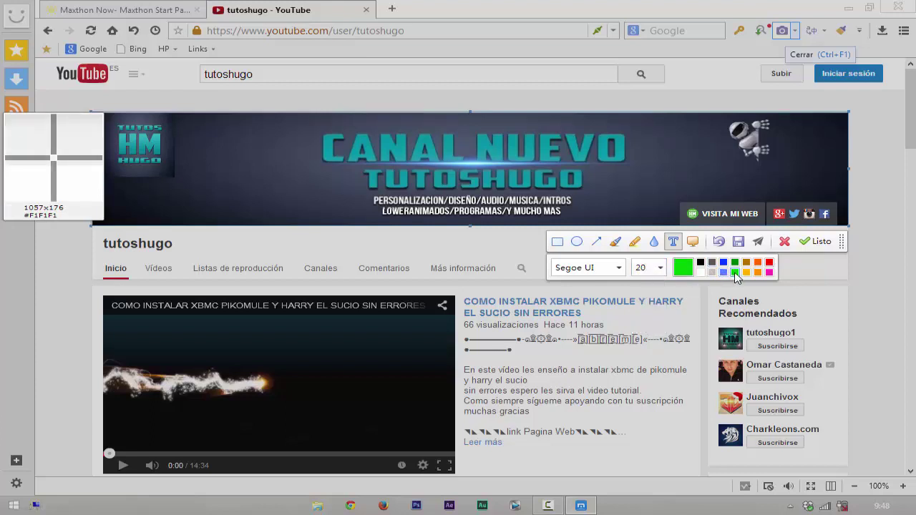
left_click(511, 148)
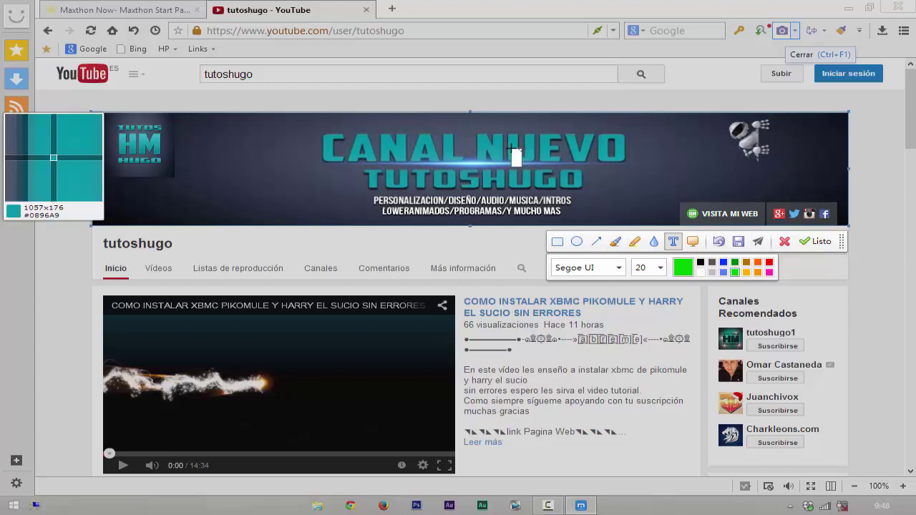
type("tuto")
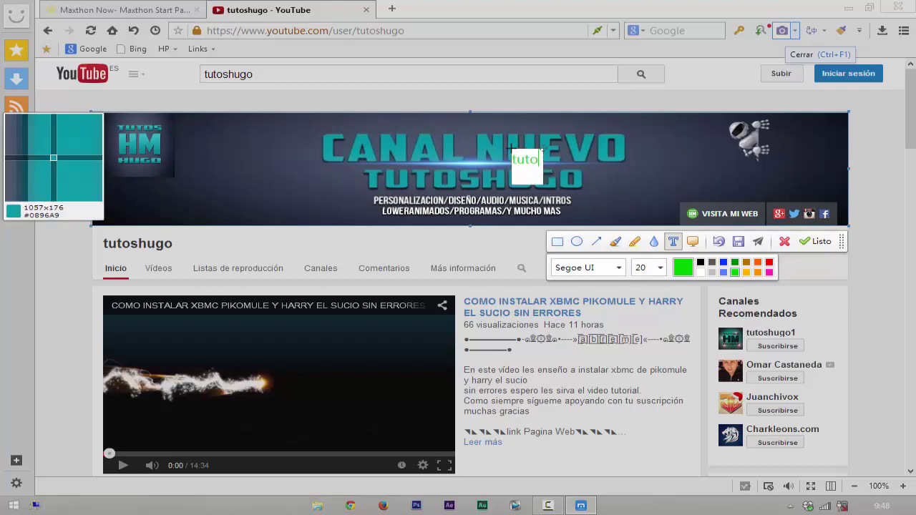
type("shugo")
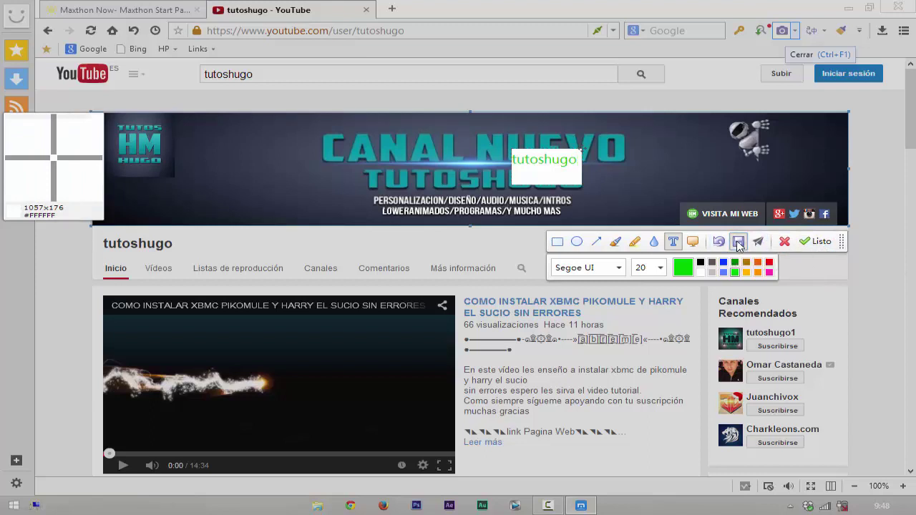
left_click(739, 244)
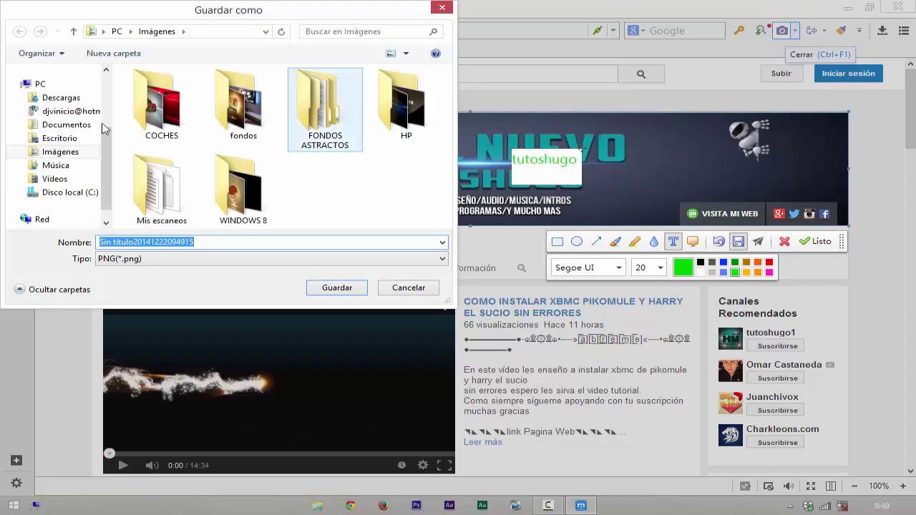
Step: Save the annotated banner capture as a PNG in the Escritorio folder under its default name
mouse_move(108, 151)
left_mouse_down()
mouse_move(110, 197)
mouse_move(123, 118)
left_mouse_up()
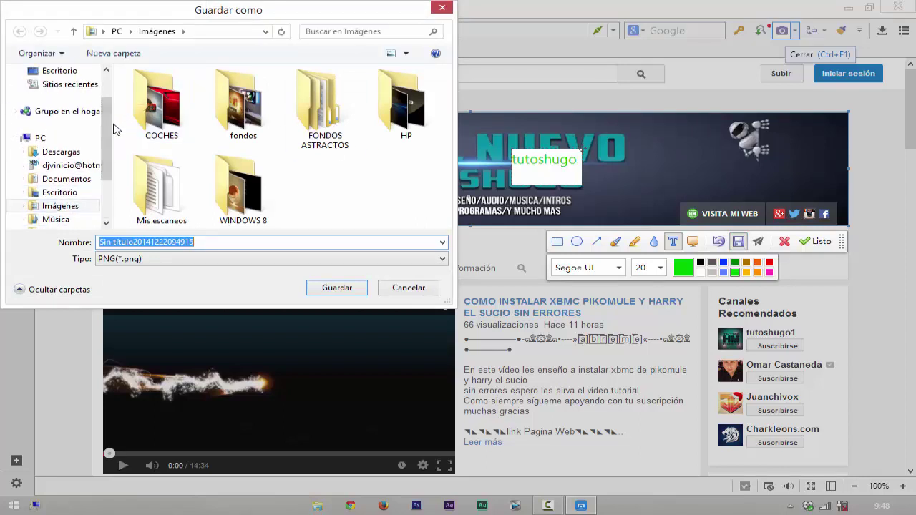
scroll(86, 118, "up", 2)
left_click(67, 120)
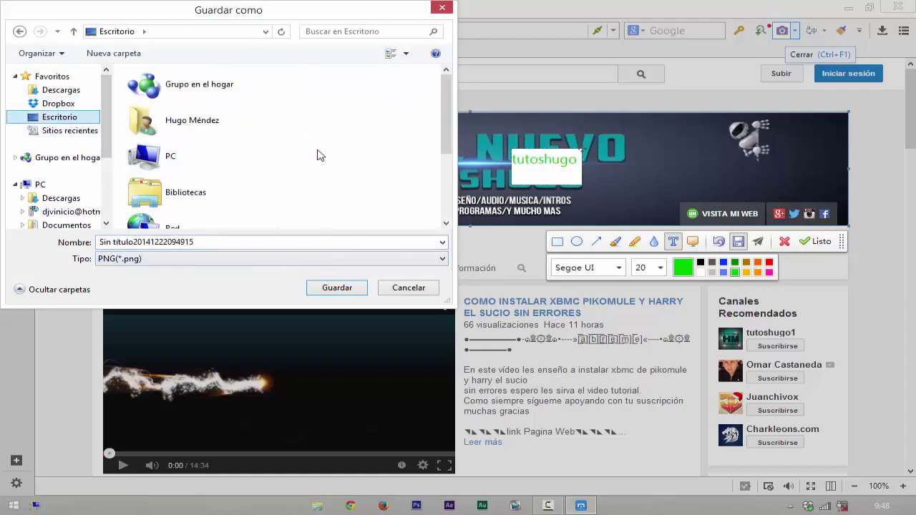
left_click(336, 288)
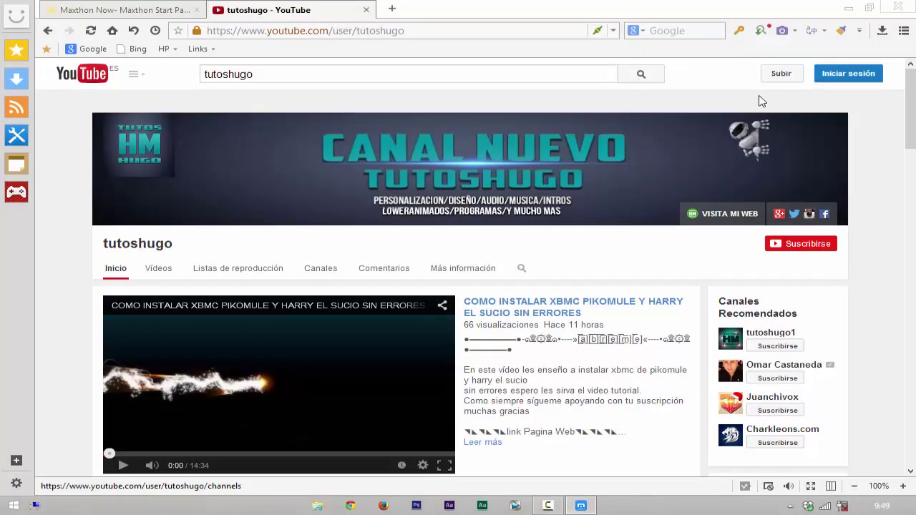
Step: Minimize Maxthon and turn on Mostrar iconos del escritorio so the desktop icons appear
left_click(848, 8)
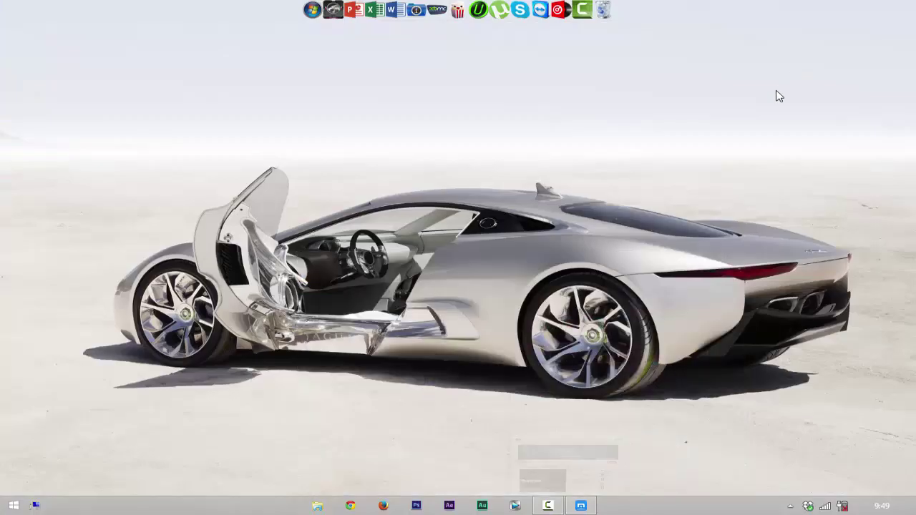
right_click(585, 134)
mouse_move(647, 138)
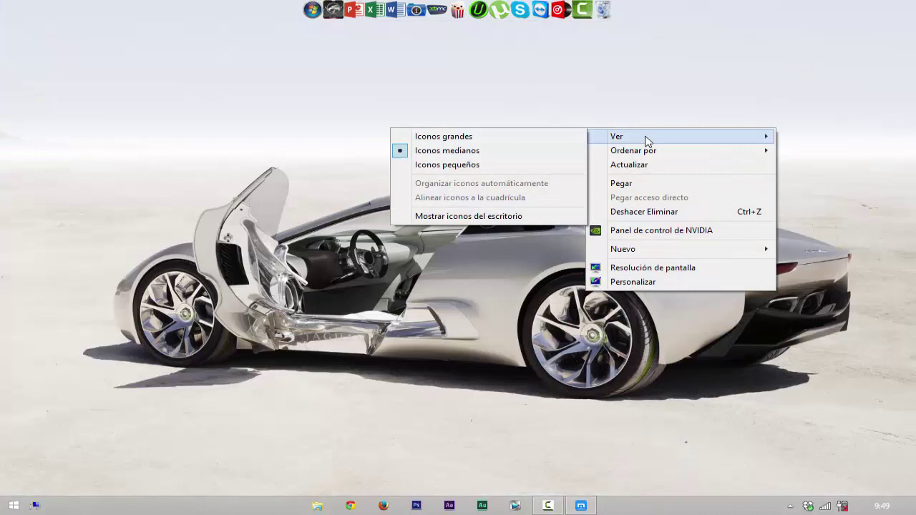
left_click(538, 216)
Step: Move the saved banner image near the top centre and view it in the image viewer
left_click_drag(41, 334, 107, 328)
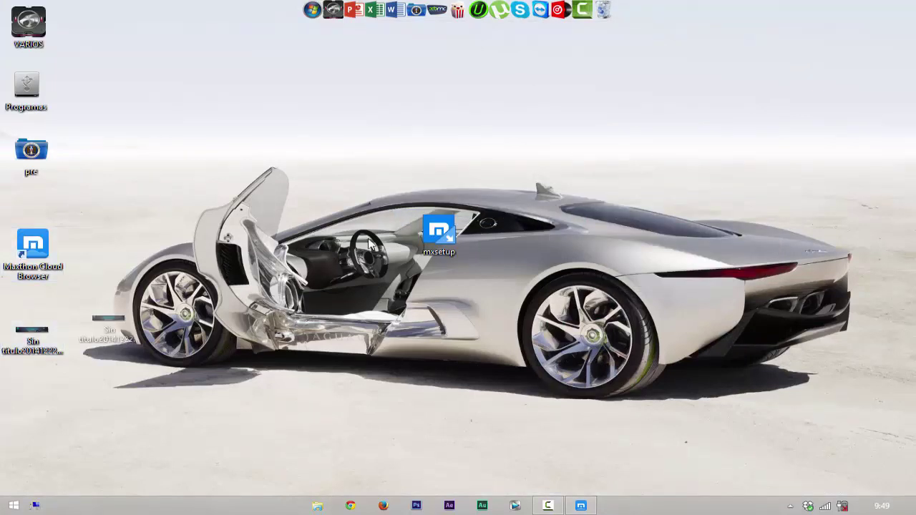
left_click_drag(369, 244, 447, 126)
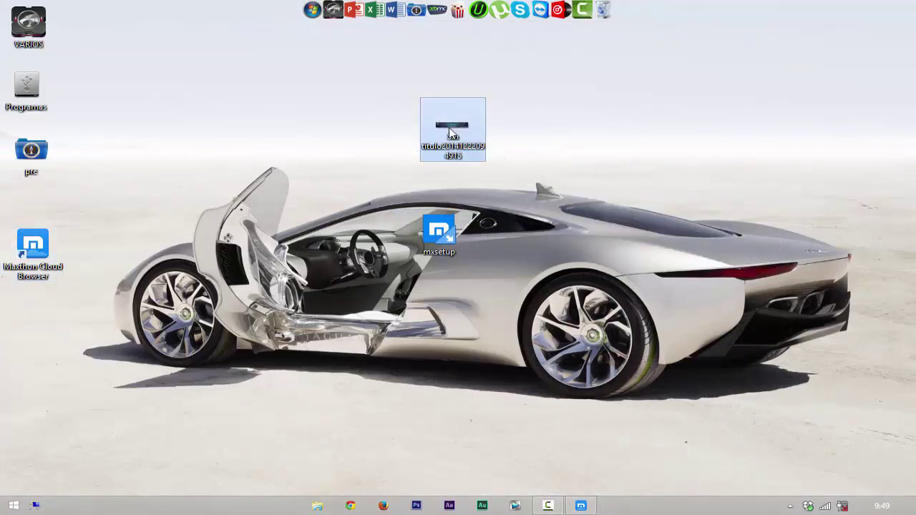
double_click(449, 130)
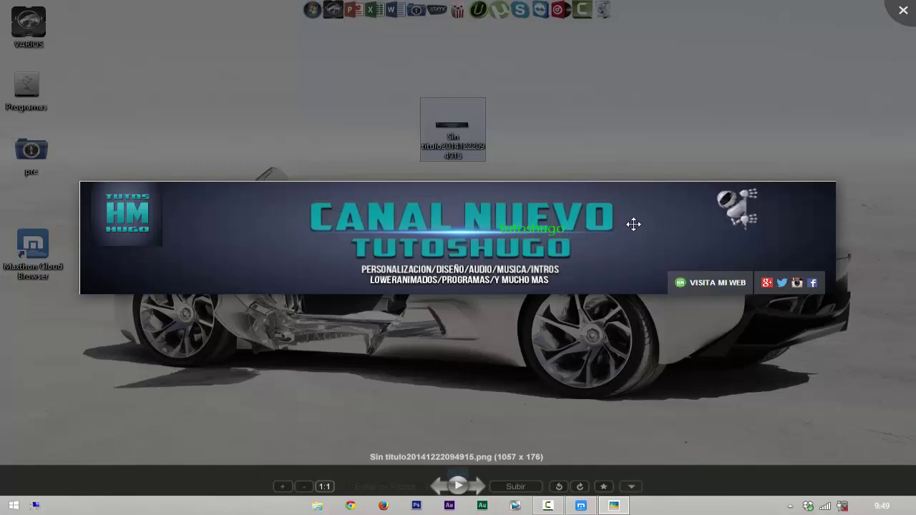
left_click(903, 10)
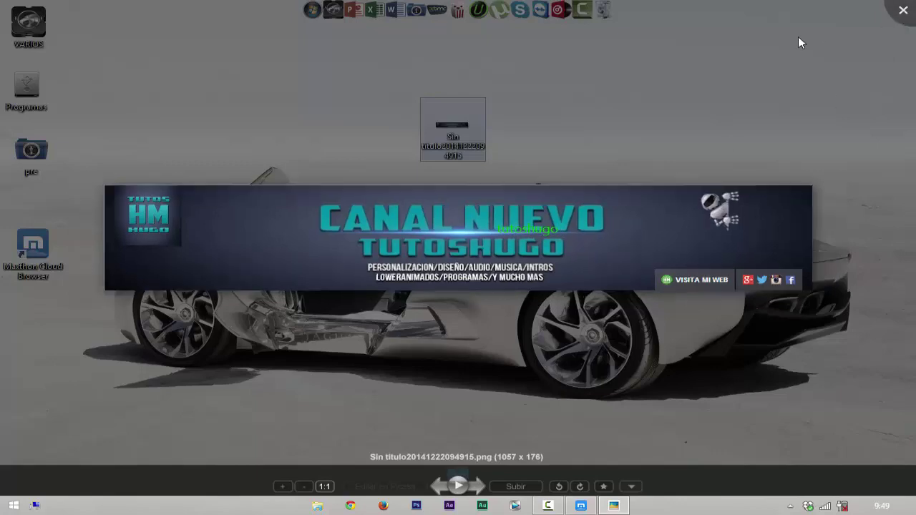
Step: Delete the saved banner image file and bring Maxthon back
right_click(466, 136)
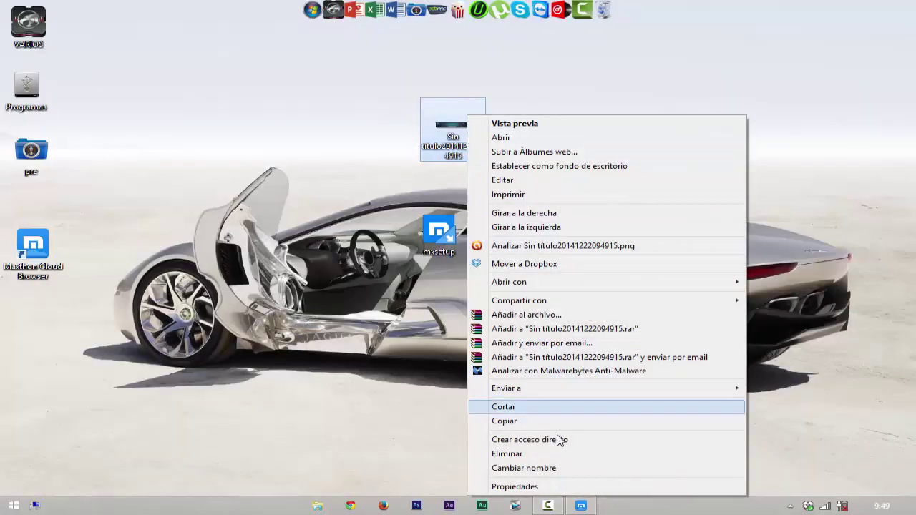
left_click(544, 453)
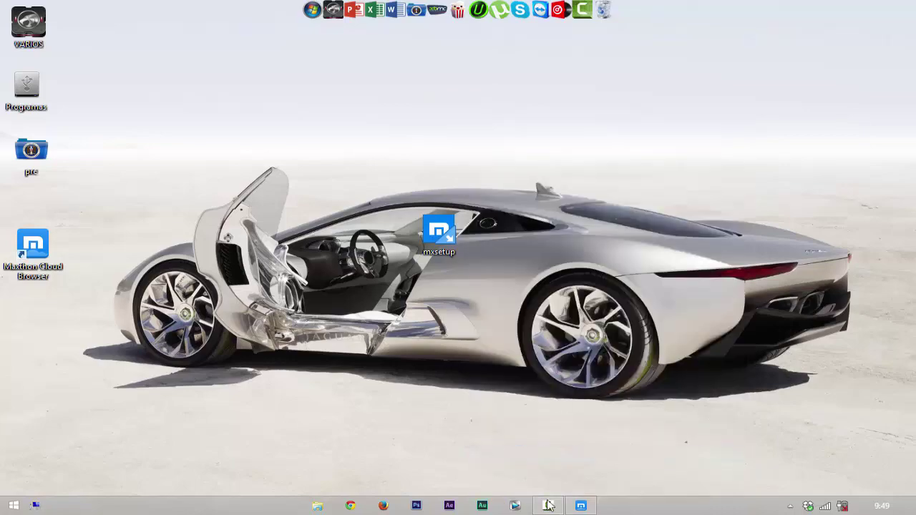
left_click(591, 509)
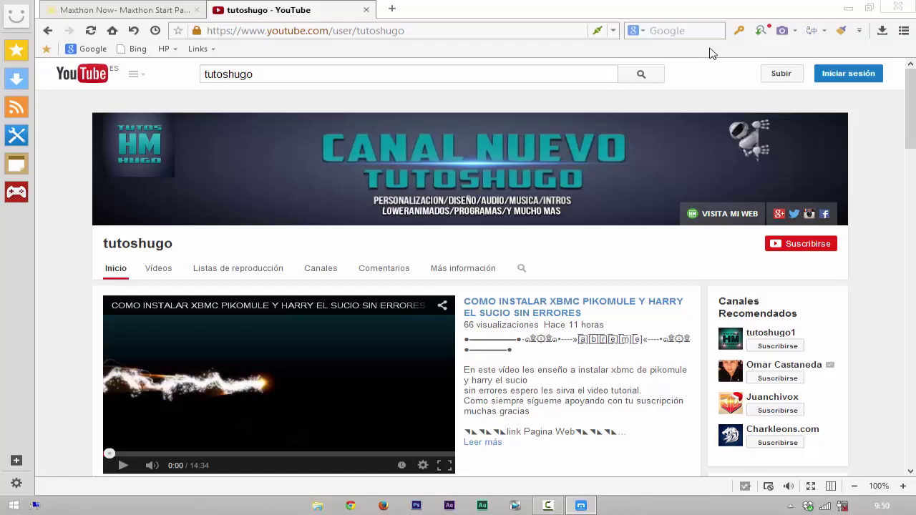
Step: Close the tutoshugo YouTube channel tab, leaving only the Maxthon Now start page
left_click(365, 10)
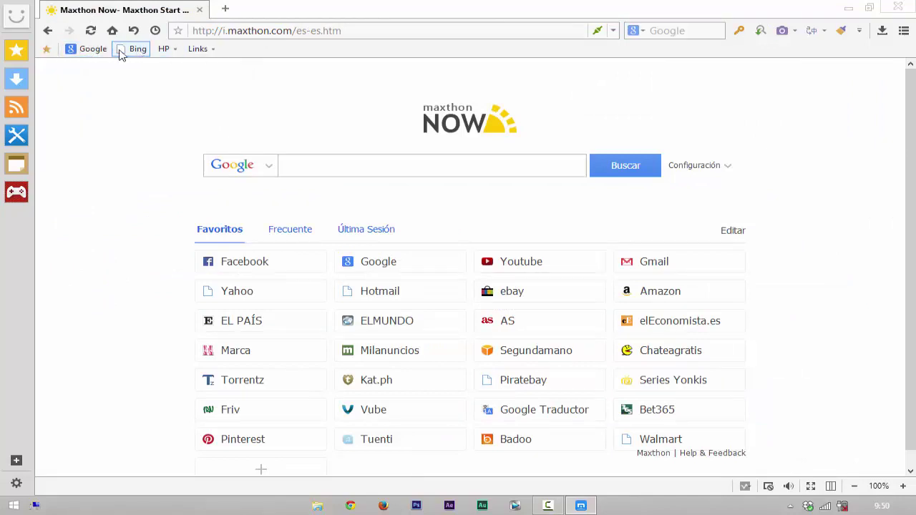
Step: Delete the Links and HP folders and the Bing and Google bookmarks from the bookmarks bar
right_click(209, 53)
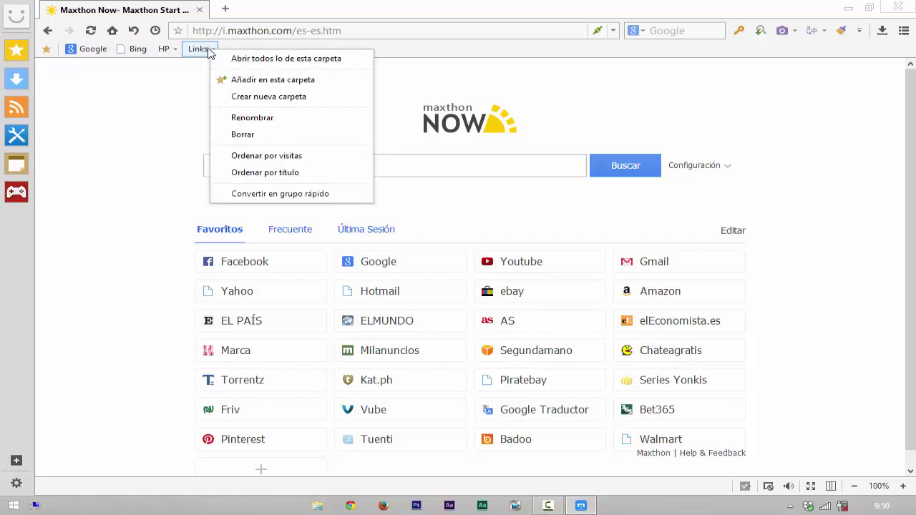
left_click(279, 134)
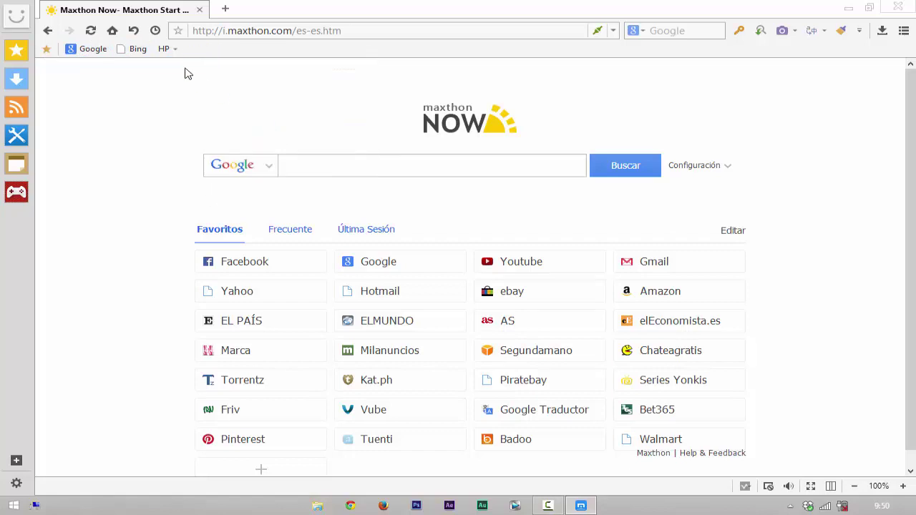
right_click(170, 51)
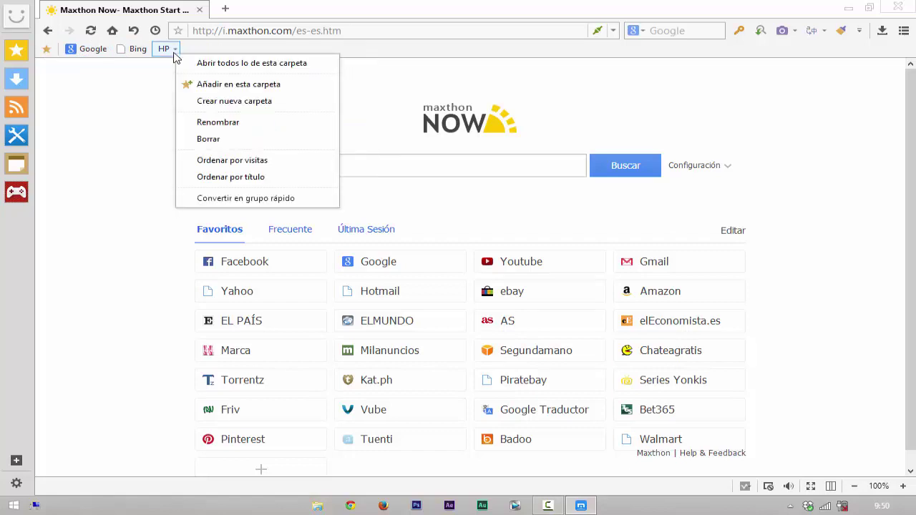
left_click(224, 143)
right_click(143, 52)
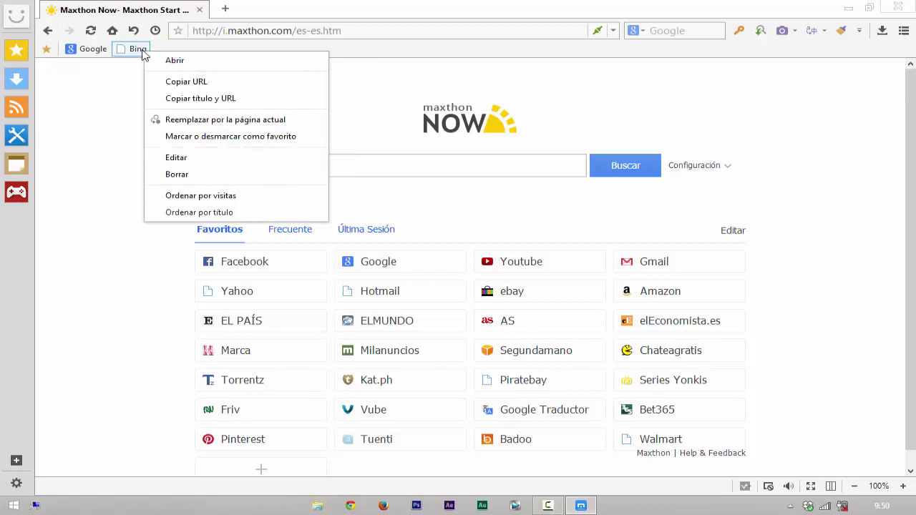
left_click(209, 177)
right_click(107, 53)
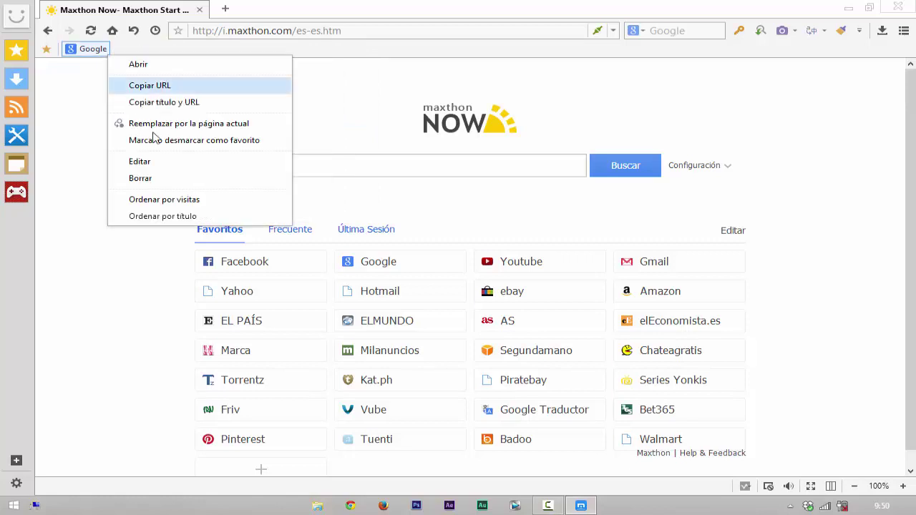
left_click(187, 179)
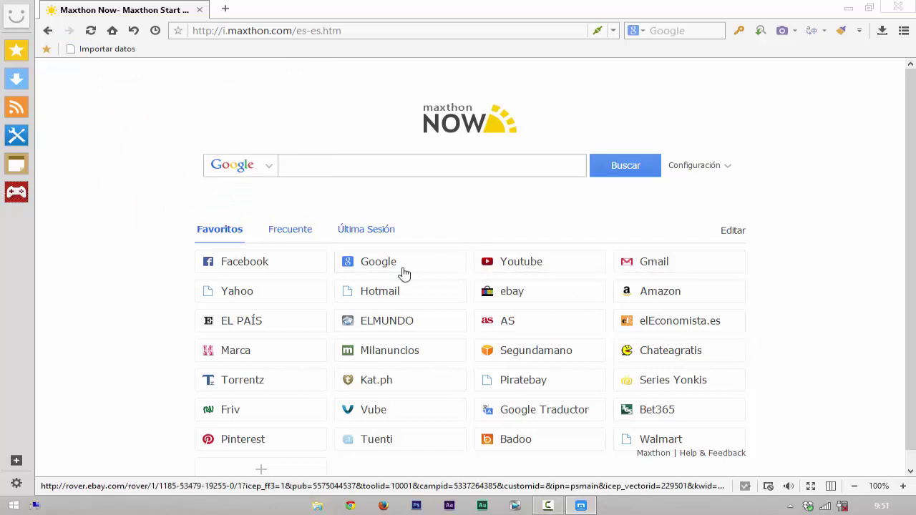
Step: Open Facebook from the start page, bookmark it with the title 'Facebook', then close its tab
left_click(293, 262)
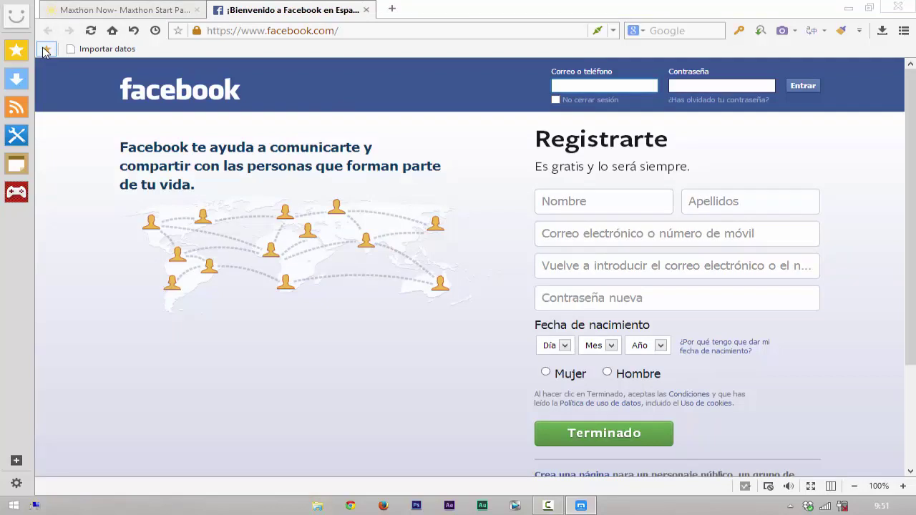
left_click(46, 49)
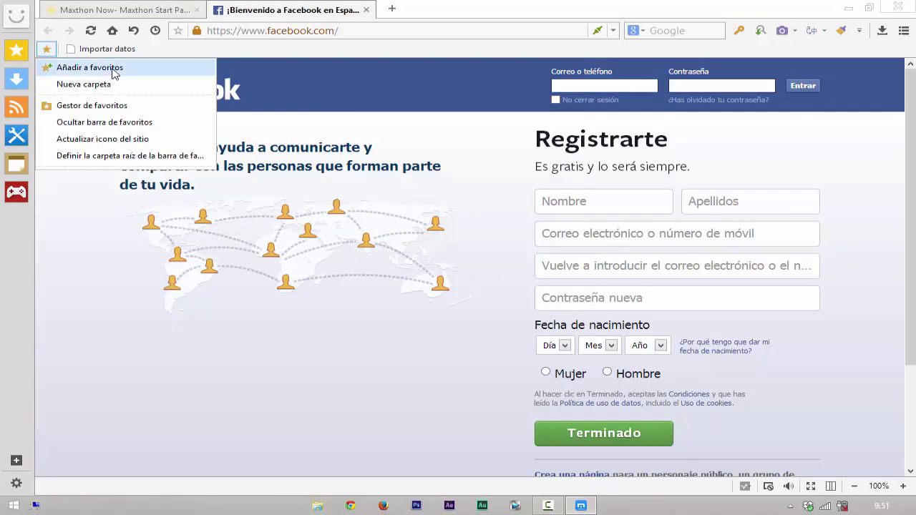
left_click(112, 68)
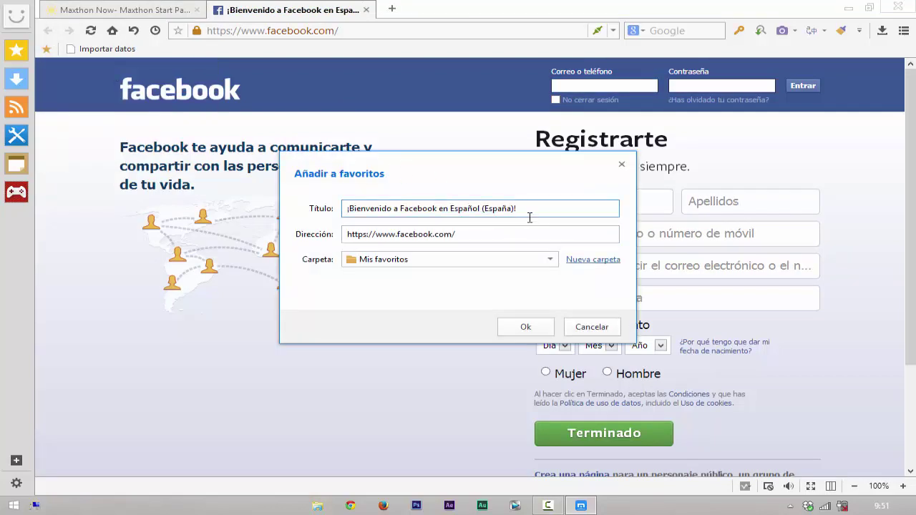
key("BackSpace")
key("BackSpace")
key("BackSpace")
key("BackSpace")
key("BackSpace")
key("BackSpace")
key("BackSpace")
key("BackSpace")
key("BackSpace")
key("BackSpace")
key("BackSpace")
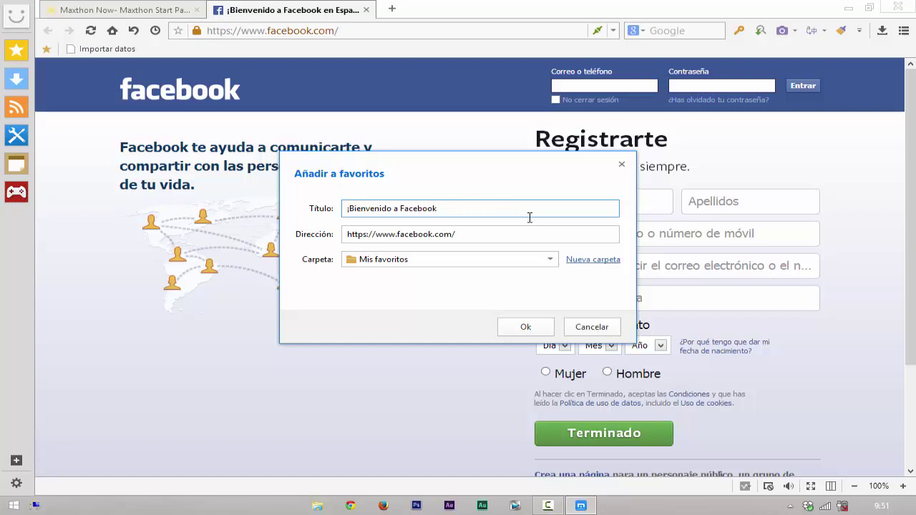
key("BackSpace")
key("BackSpace")
key("BackSpace")
key("BackSpace")
key("BackSpace")
key("BackSpace")
key("BackSpace")
key("BackSpace")
key("BackSpace")
key("BackSpace")
key("BackSpace")
key("BackSpace")
key("BackSpace")
key("BackSpace")
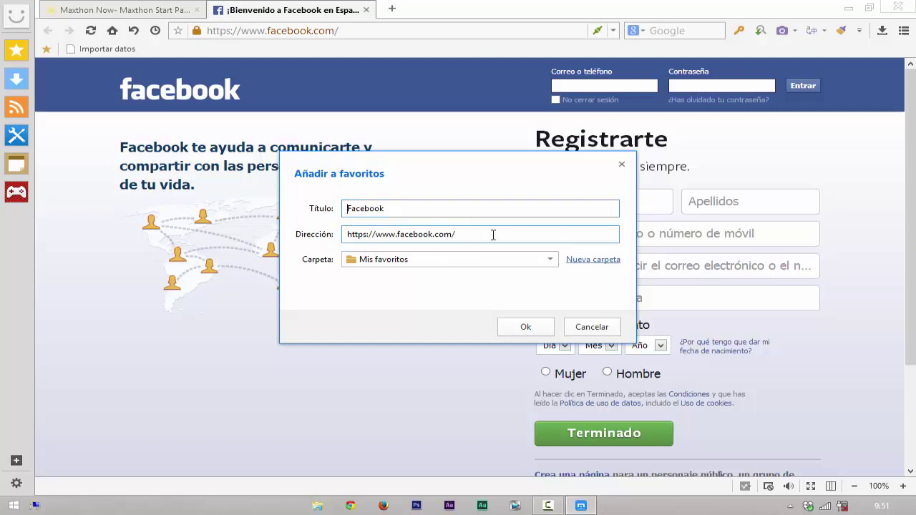
left_click(525, 328)
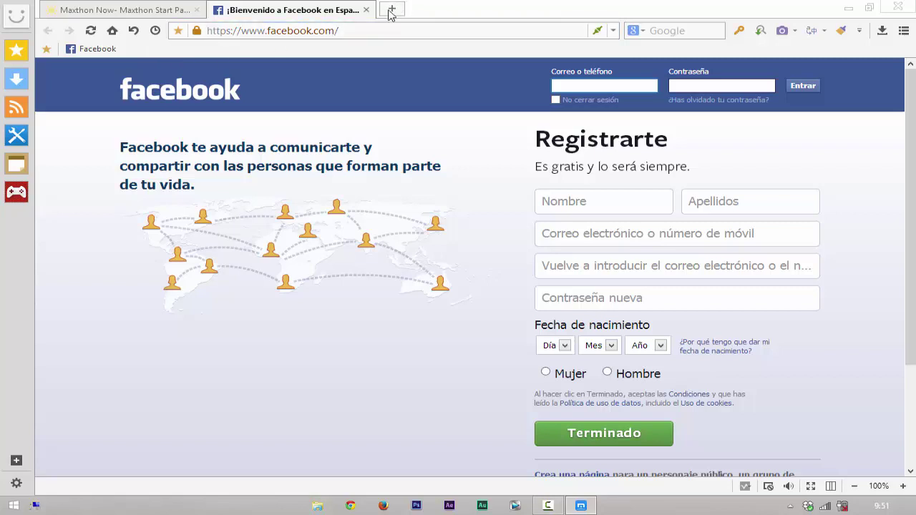
left_click(366, 10)
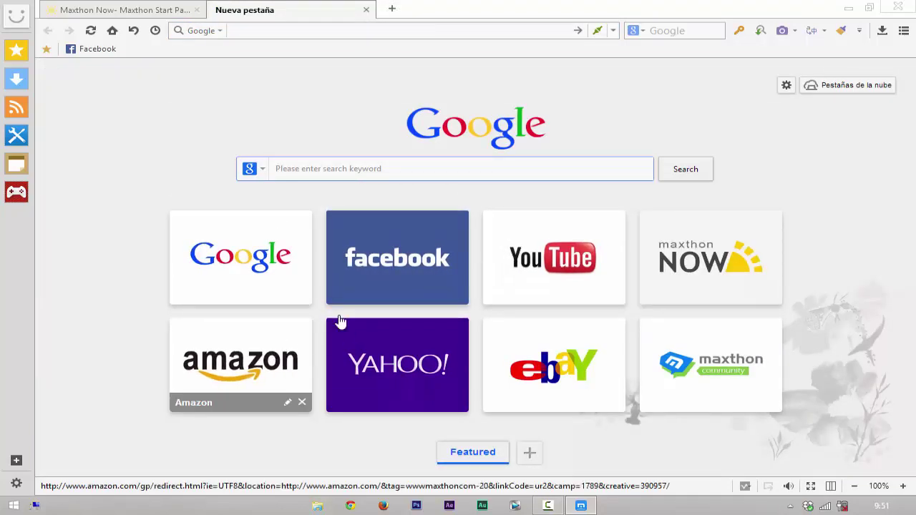
Step: Open Google from its speed-dial tile, bookmark it to the favourites bar, and close the tab
left_click(261, 260)
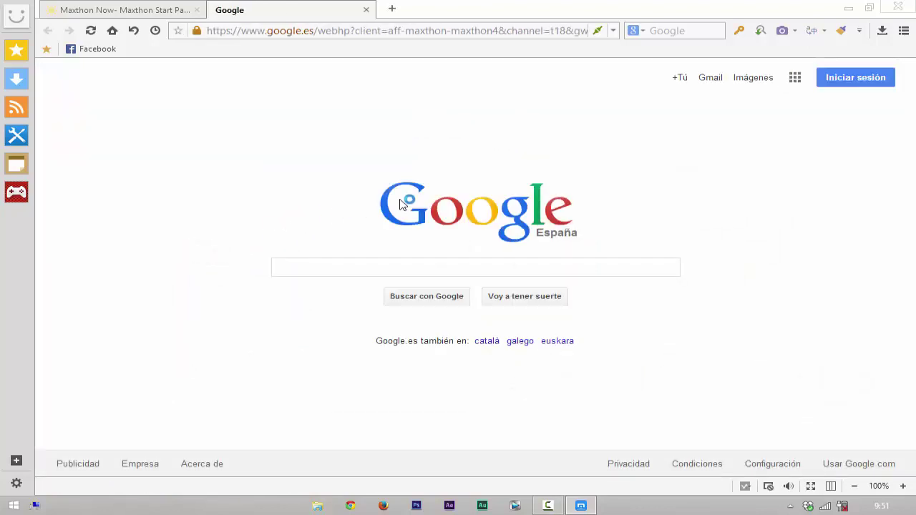
left_click(46, 50)
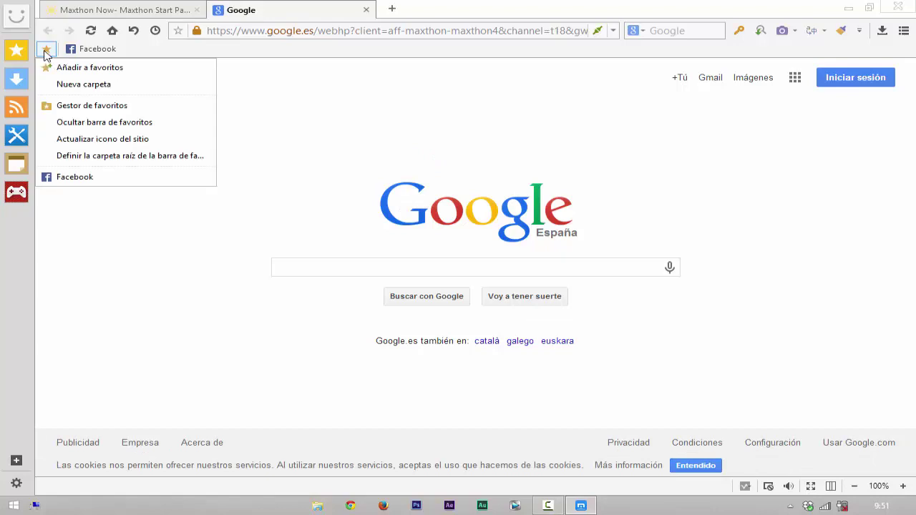
left_click(92, 69)
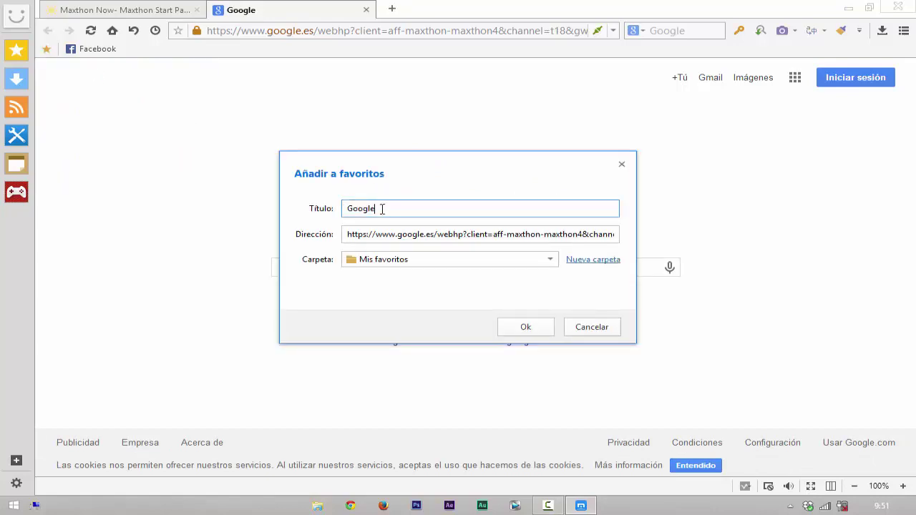
left_click(525, 329)
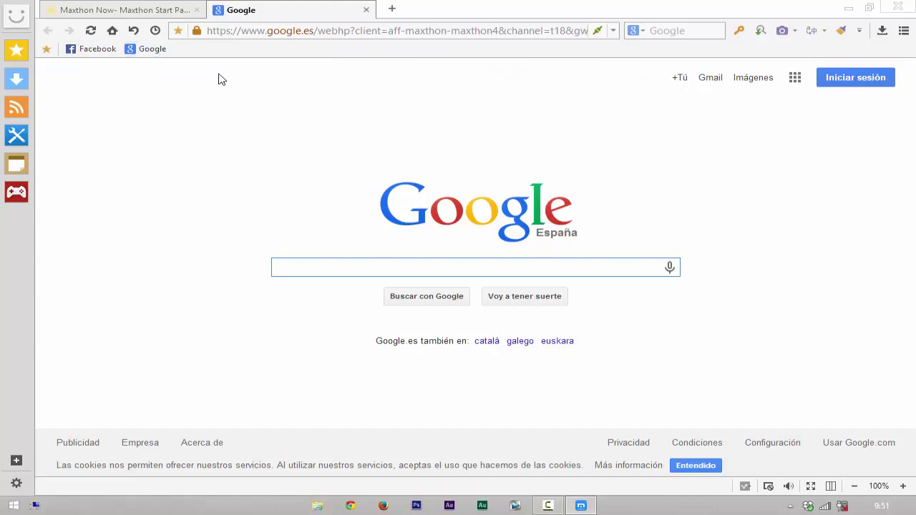
left_click(366, 10)
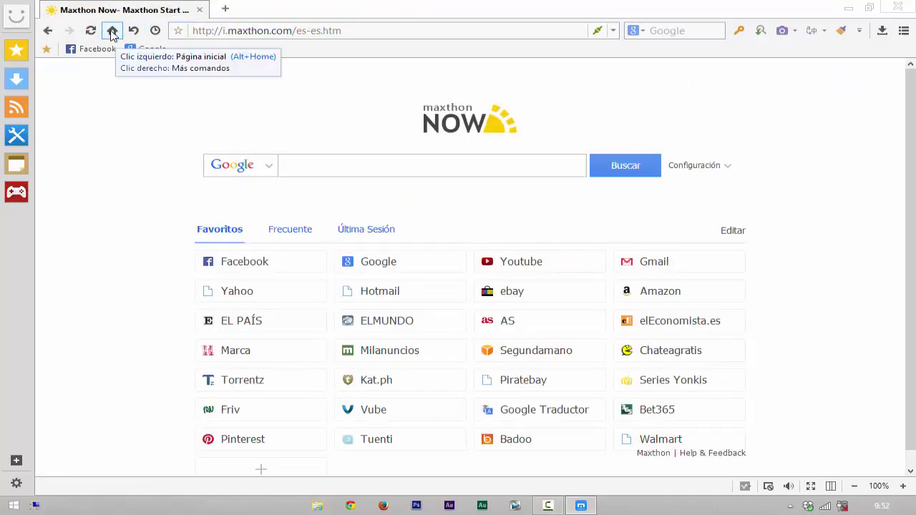
left_click(112, 31)
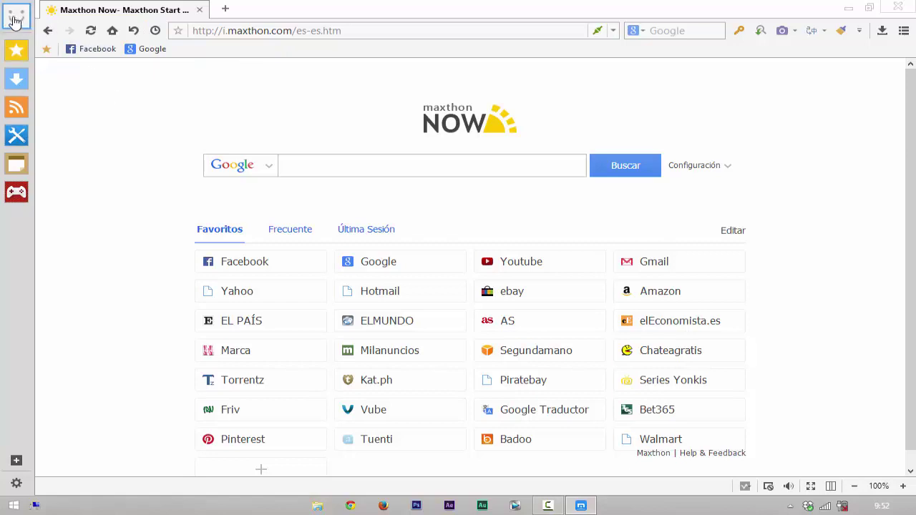
left_click(17, 18)
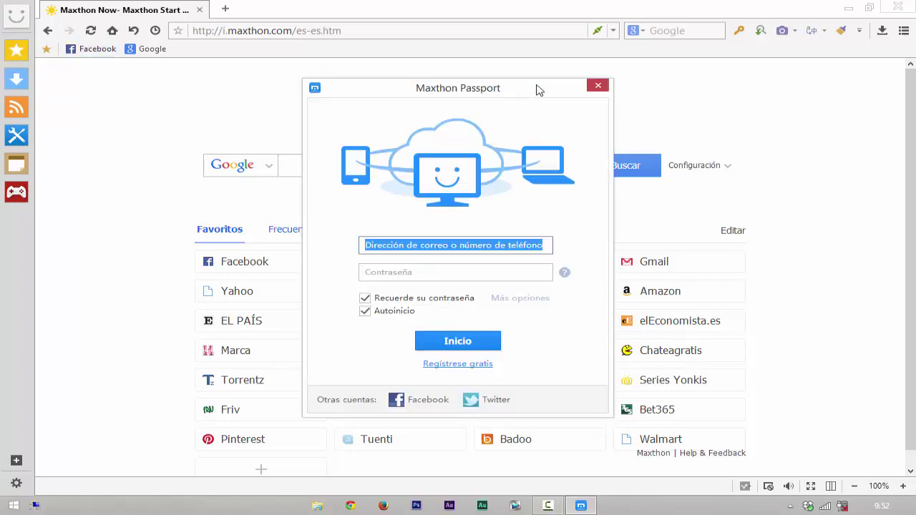
left_click_drag(538, 89, 555, 31)
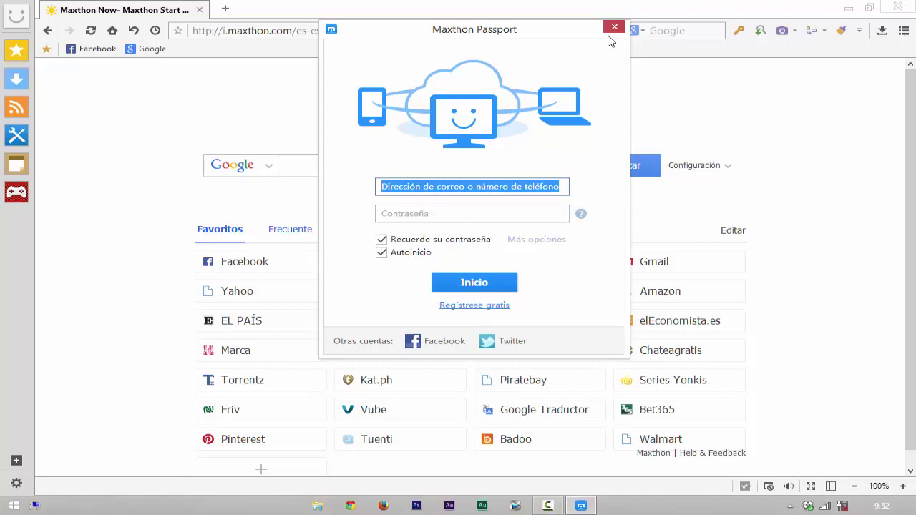
left_click(615, 28)
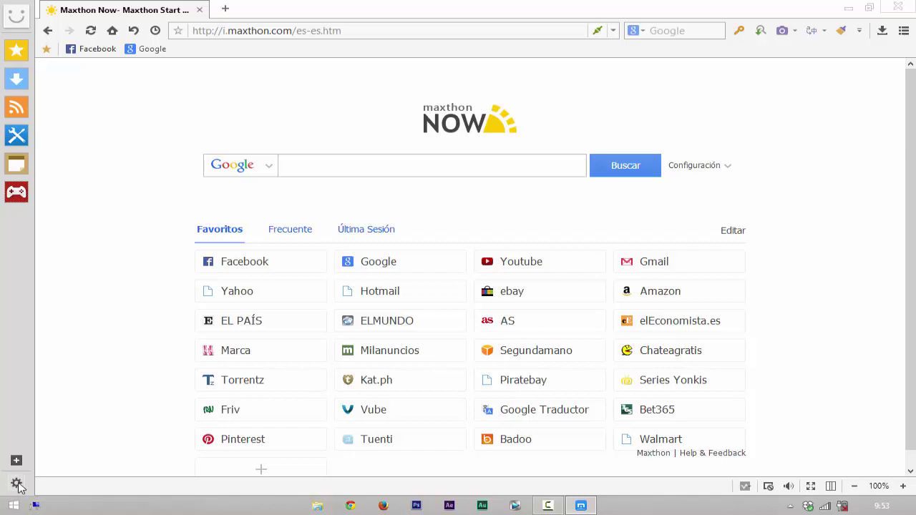
Step: Disable Help Desk, Lector de entradas, MX Games, Libreta online and Favoritos, keeping Gestor de descargas enabled
left_click(17, 483)
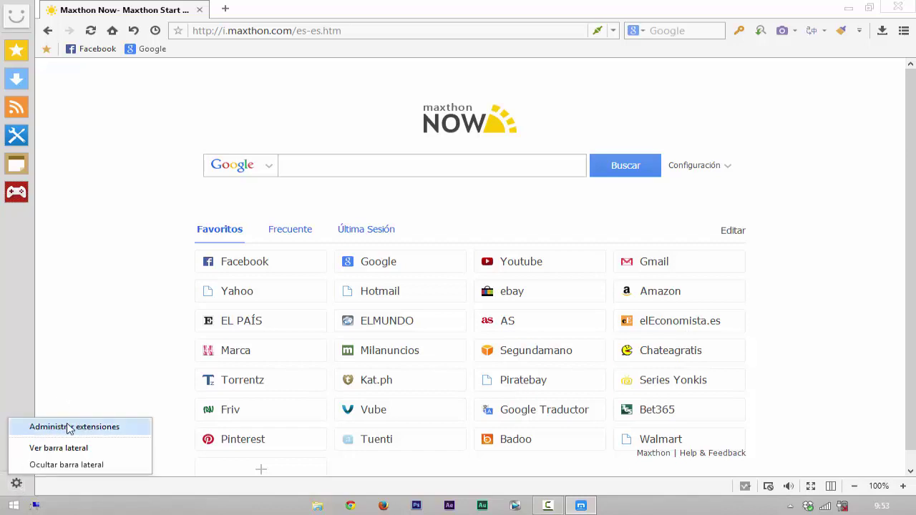
left_click(109, 427)
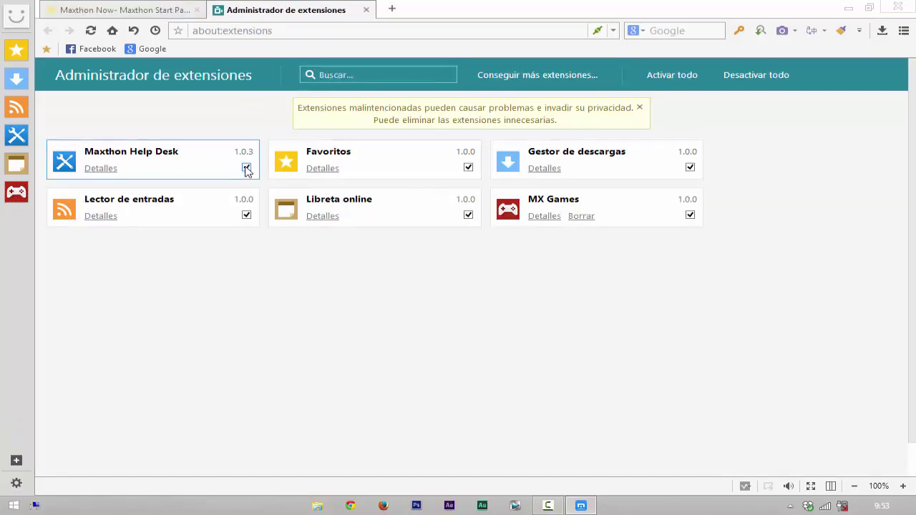
left_click(247, 168)
left_click(246, 216)
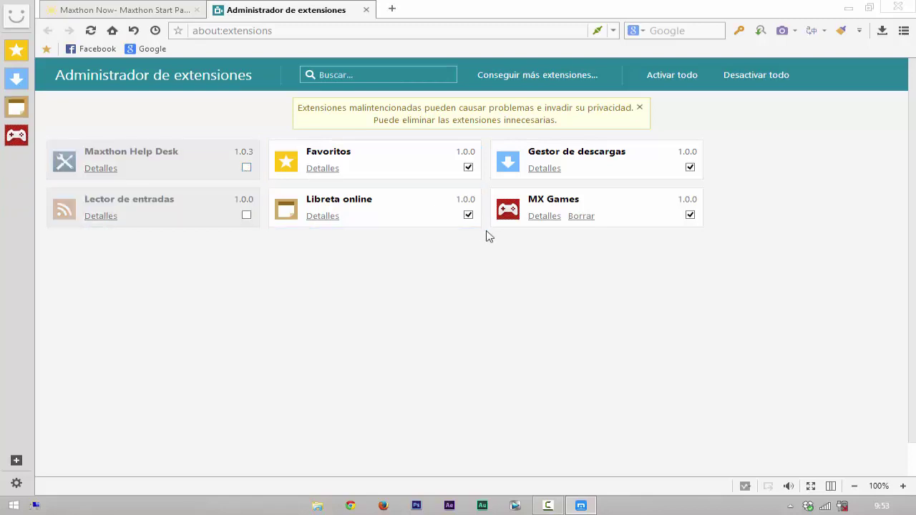
left_click(689, 216)
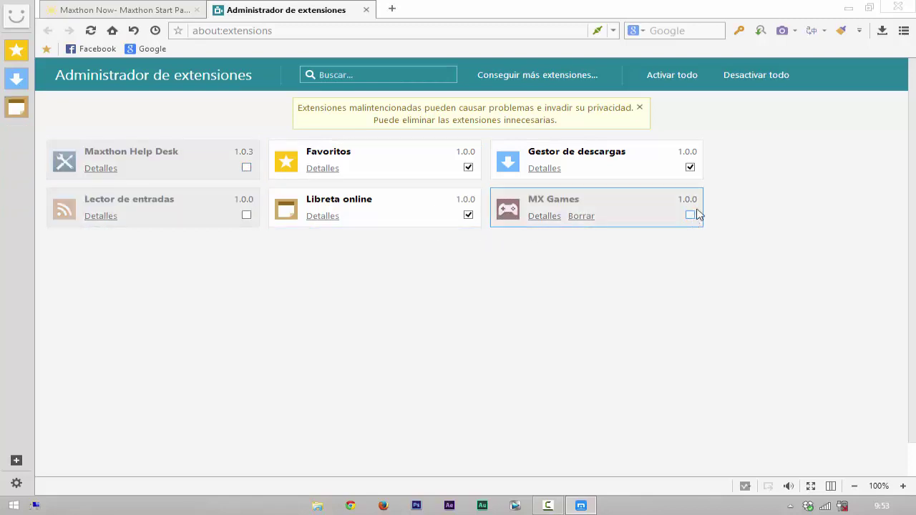
left_click(690, 168)
left_click(468, 215)
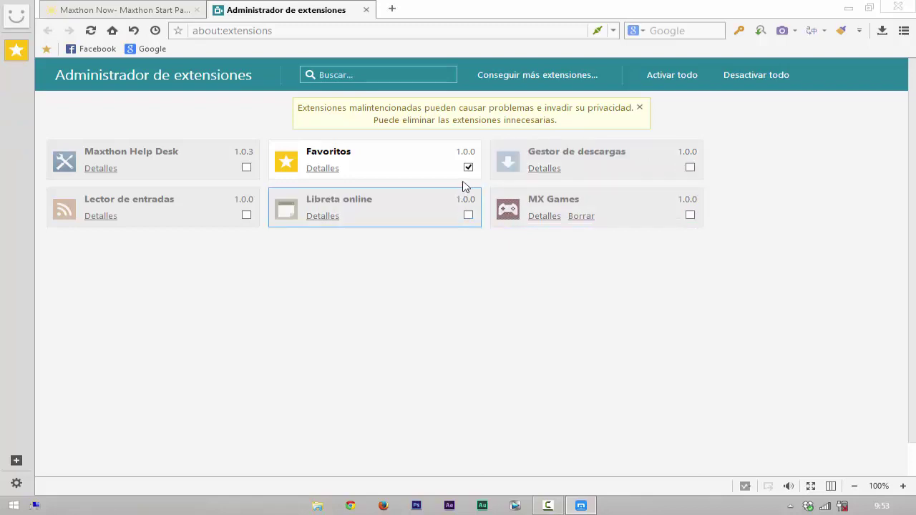
left_click(468, 168)
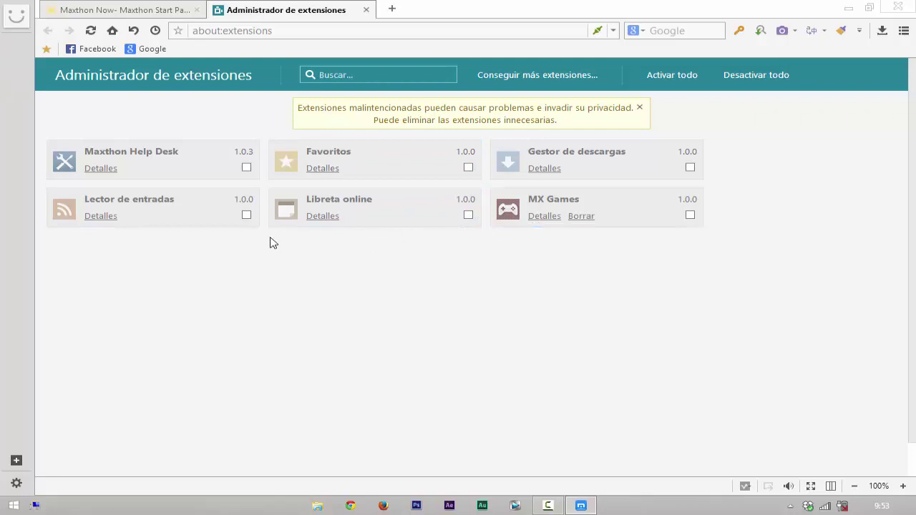
left_click(690, 168)
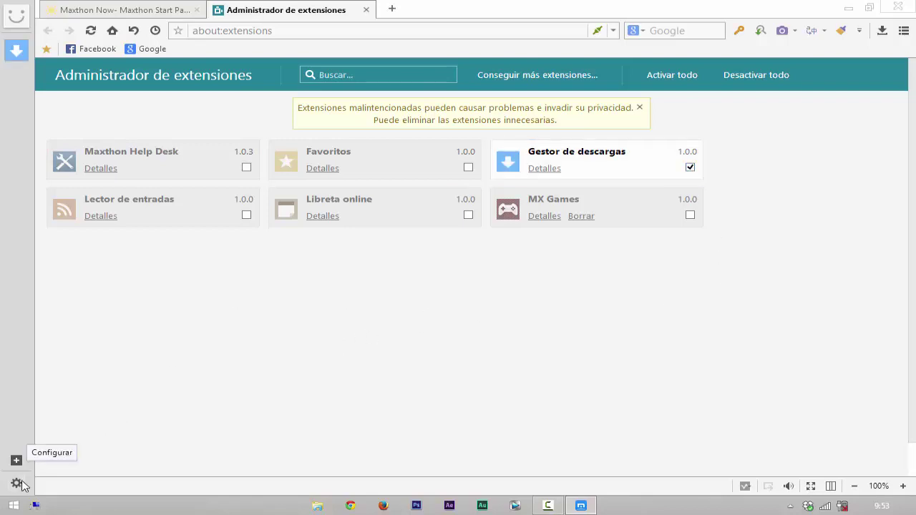
Step: Dismiss the sidebar settings menu and close the extensions manager tab
left_click(16, 484)
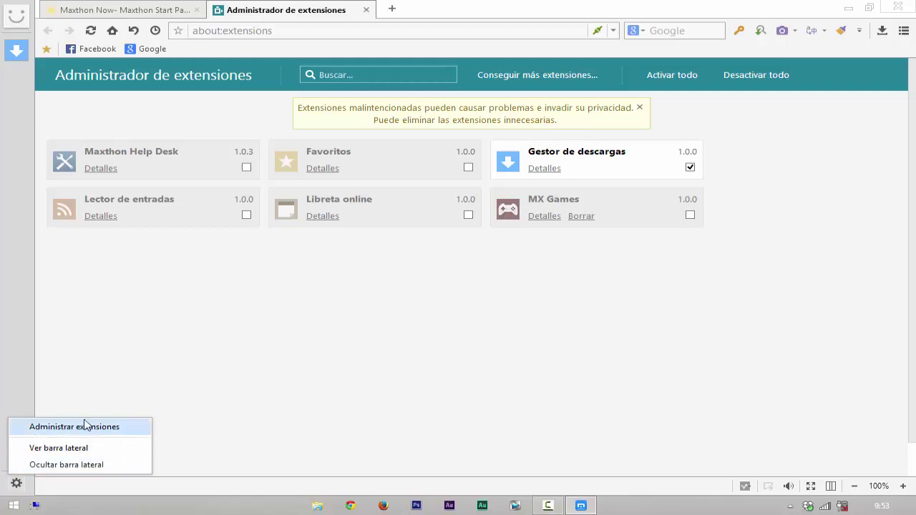
left_click(15, 310)
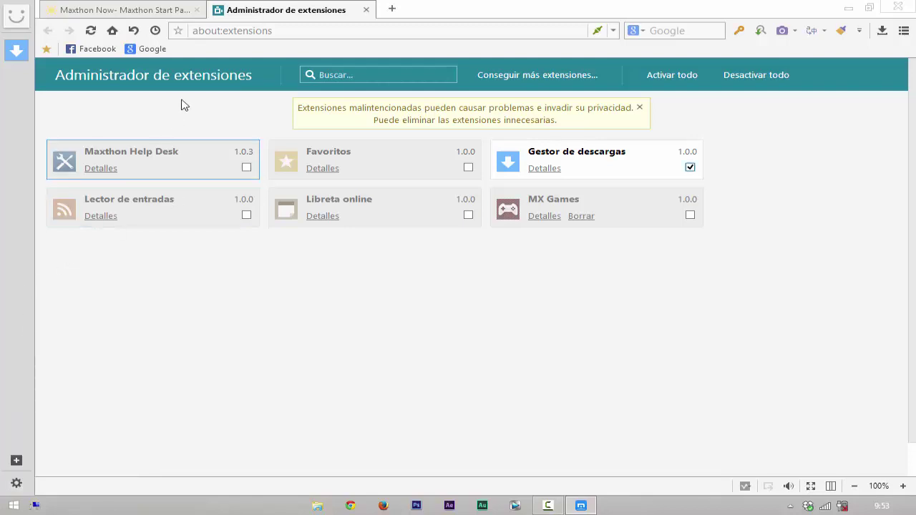
left_click(365, 11)
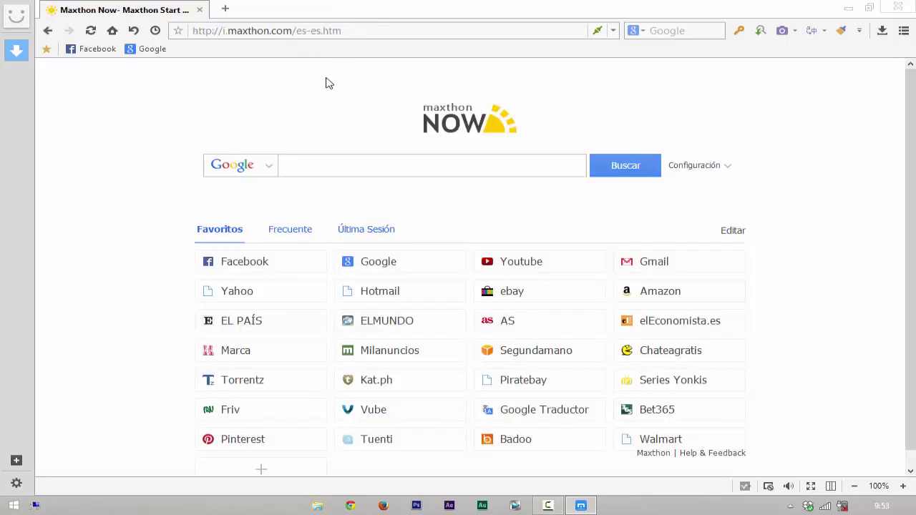
left_click(17, 52)
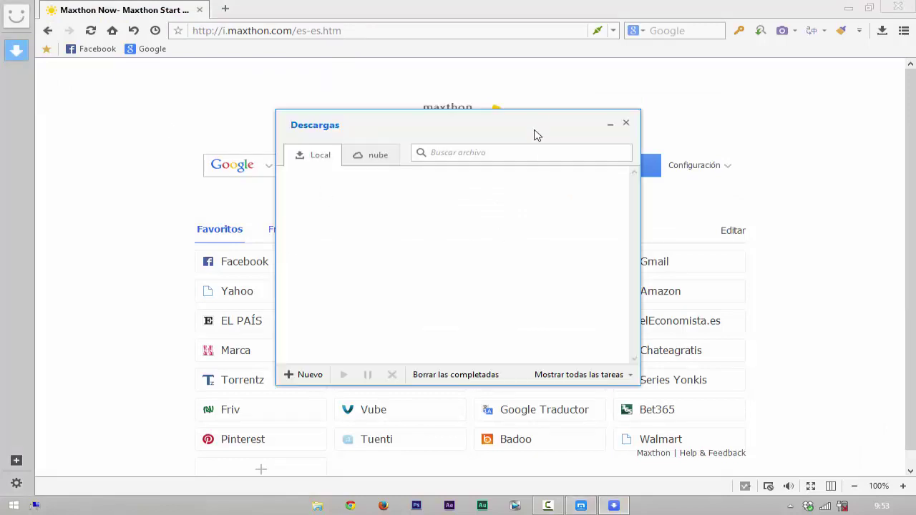
left_click_drag(537, 135, 586, 87)
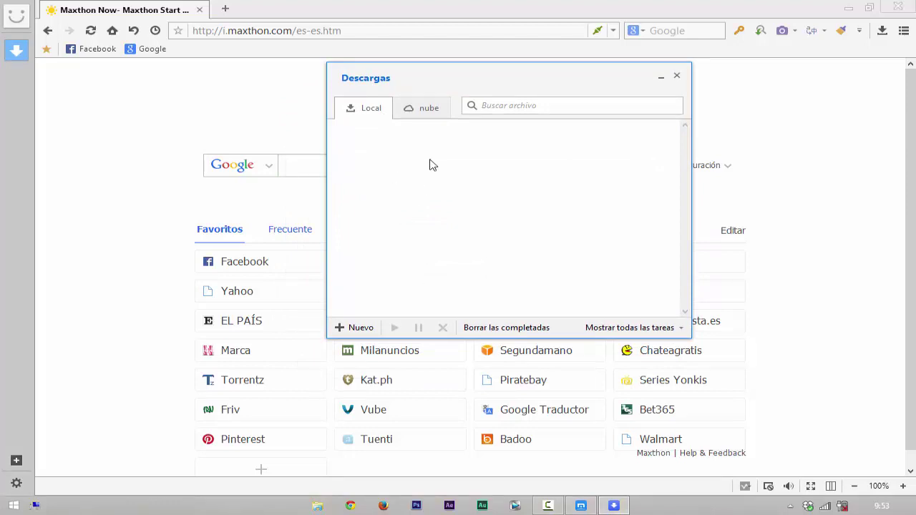
left_click(429, 112)
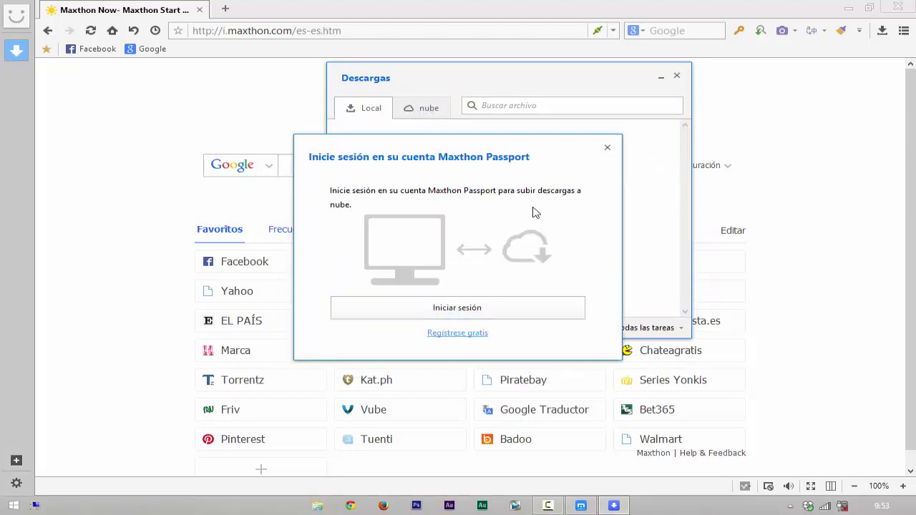
left_click(608, 149)
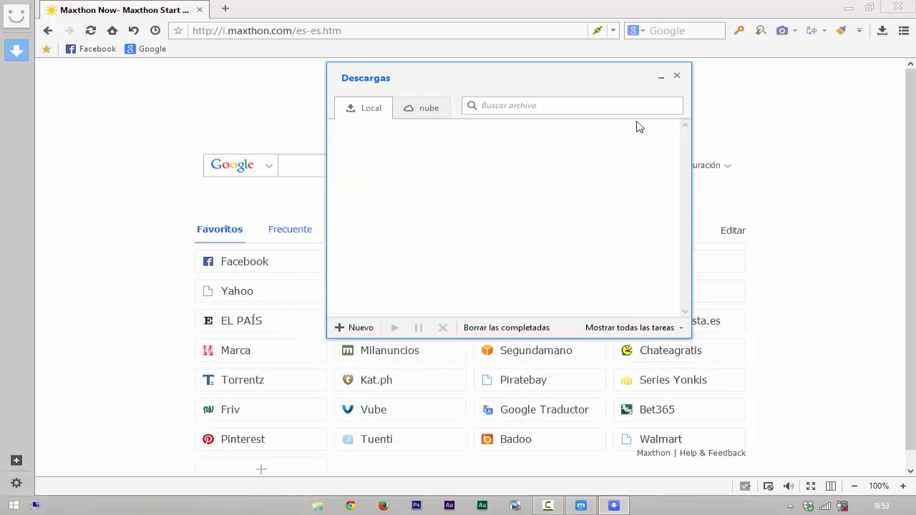
left_click(677, 77)
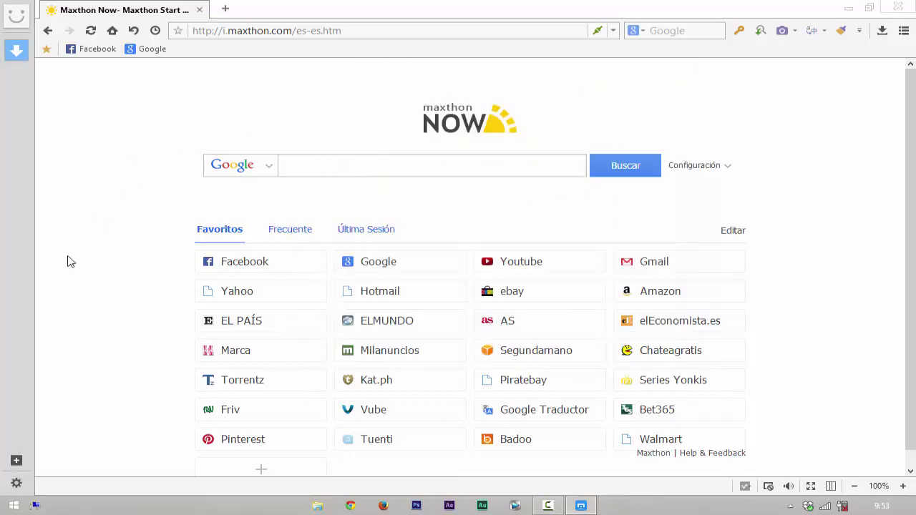
Step: Browse the Extensions Center from the sidebar, then close its tab
left_click(17, 461)
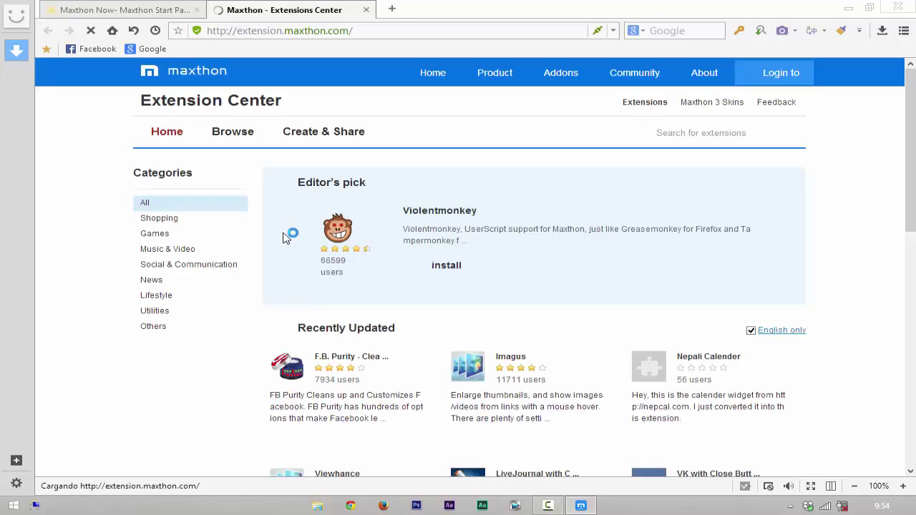
scroll(633, 281, "down", 4)
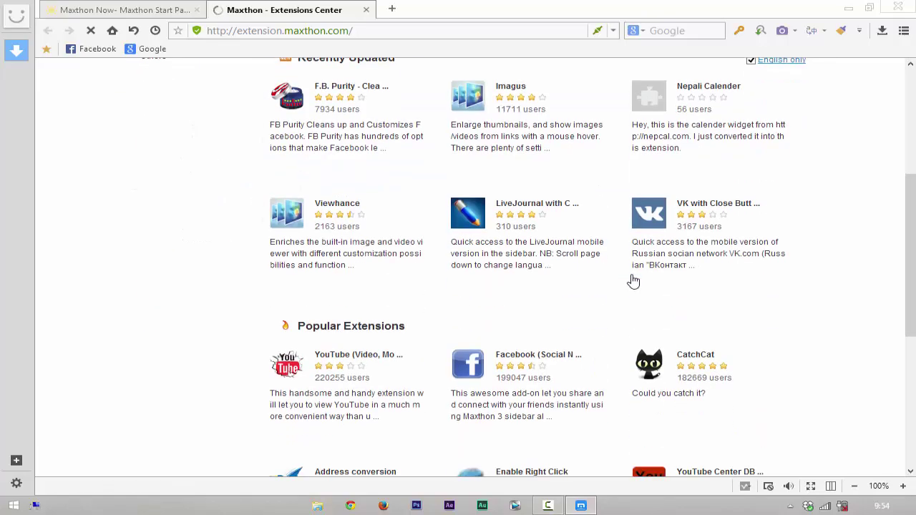
scroll(629, 280, "down", 3)
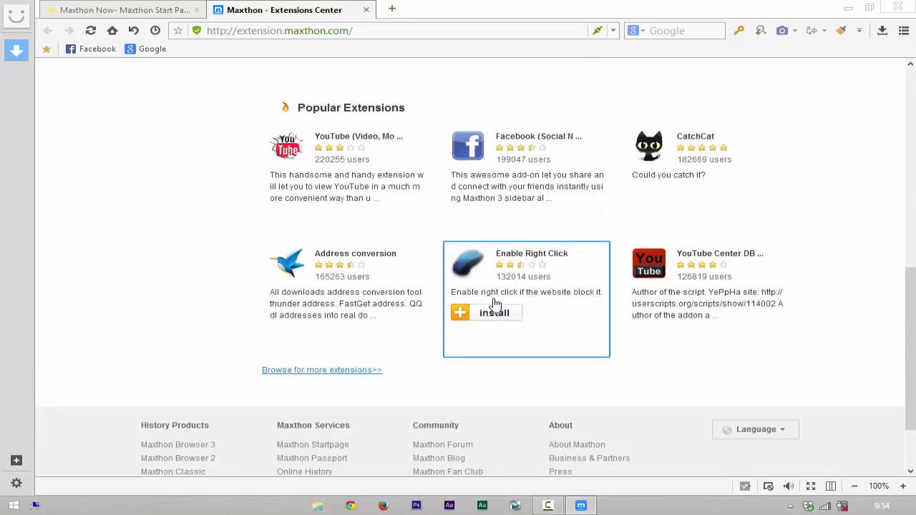
scroll(493, 304, "up", 6)
scroll(484, 302, "down", 3)
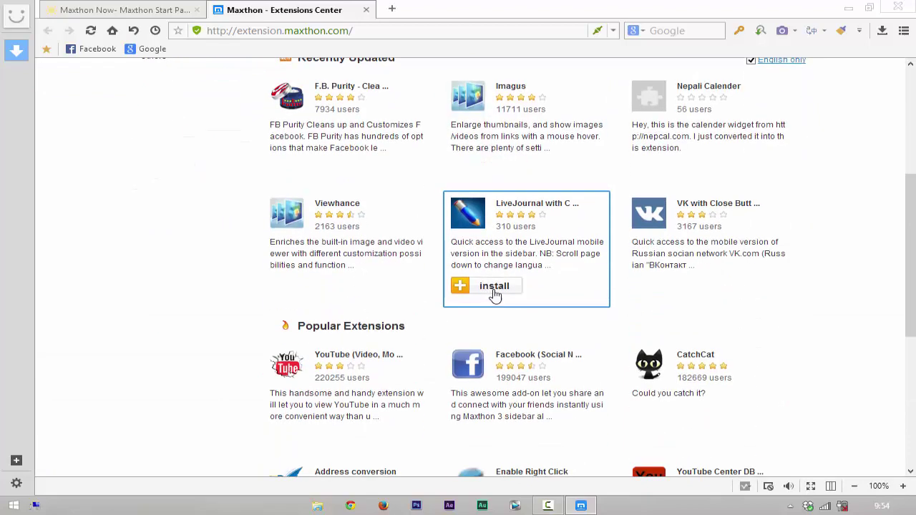
mouse_move(389, 238)
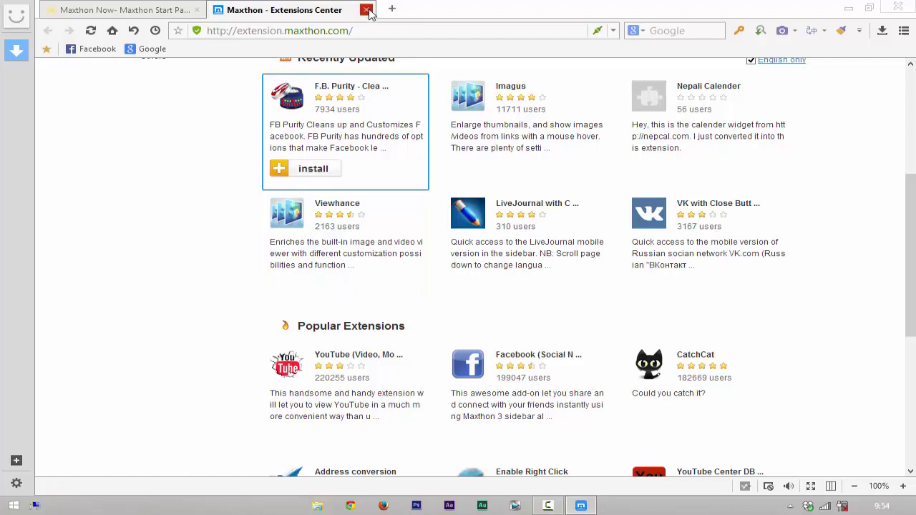
left_click(366, 10)
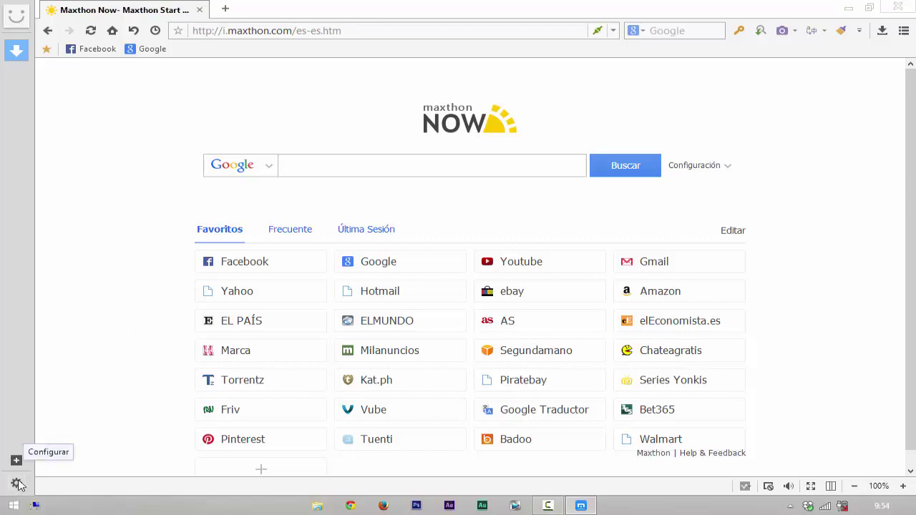
Step: Show the sidebar as a separate dock with Ver barra lateral, then minimize and restore Maxthon
left_click(15, 484)
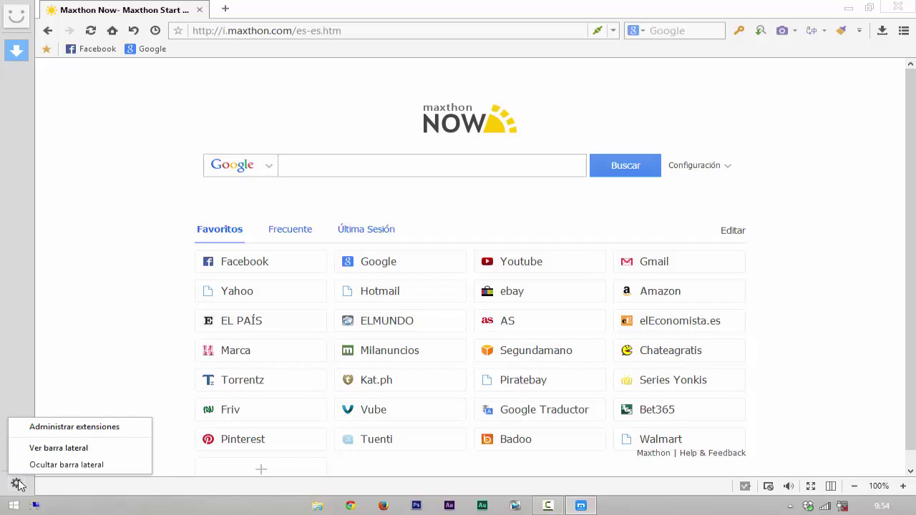
left_click(87, 449)
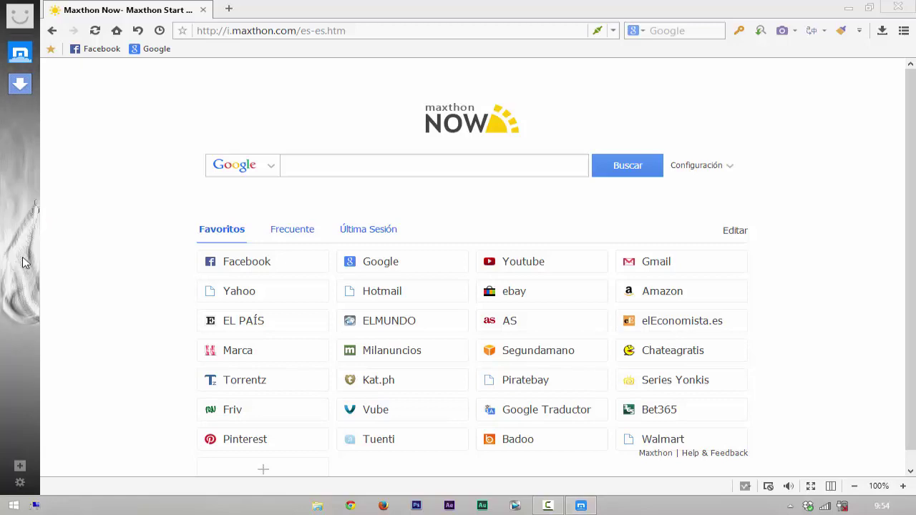
left_click(847, 7)
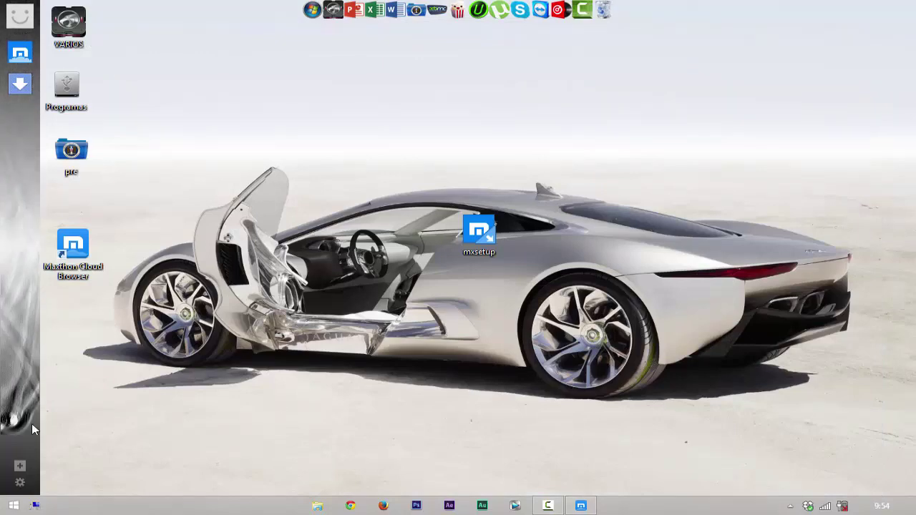
left_click(577, 510)
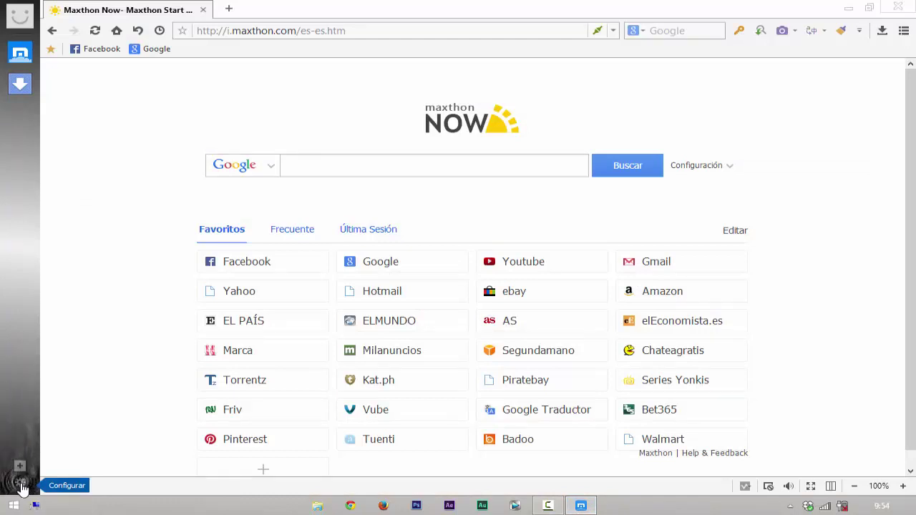
Step: Switch the dock to the Transparente skin
left_click(23, 486)
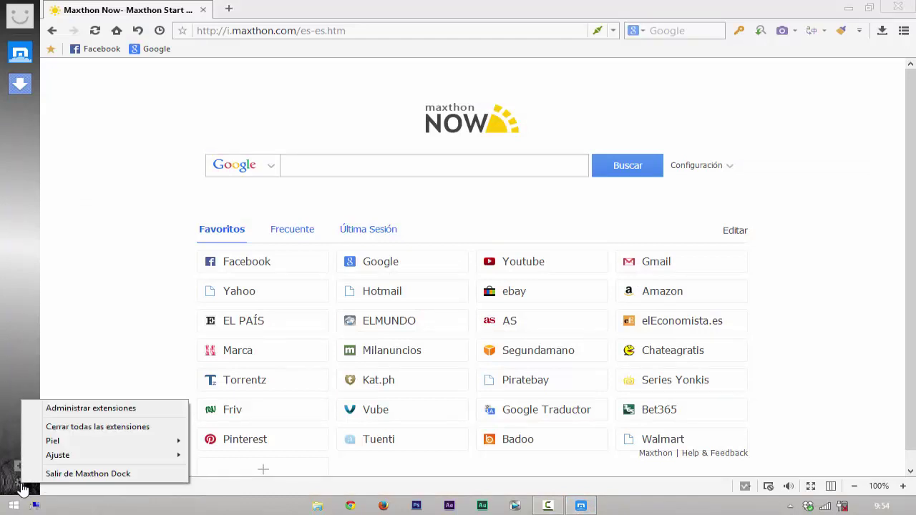
mouse_move(82, 443)
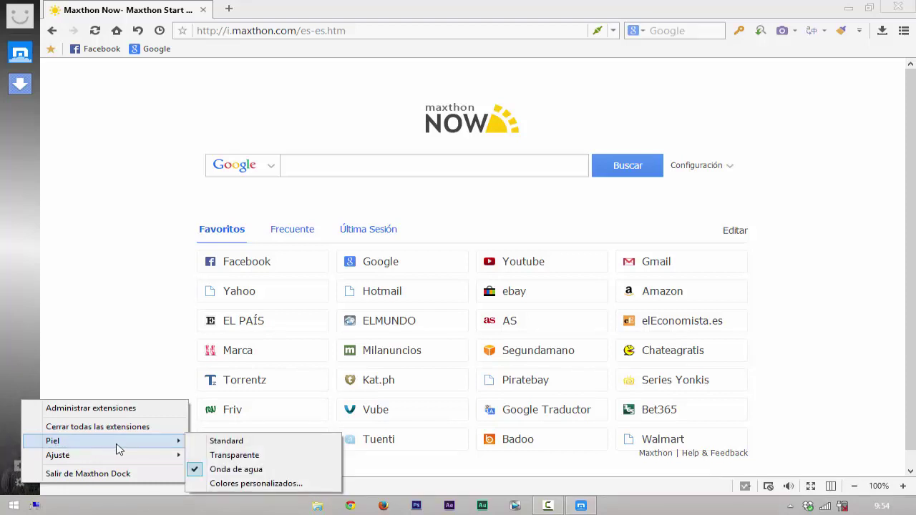
left_click(271, 461)
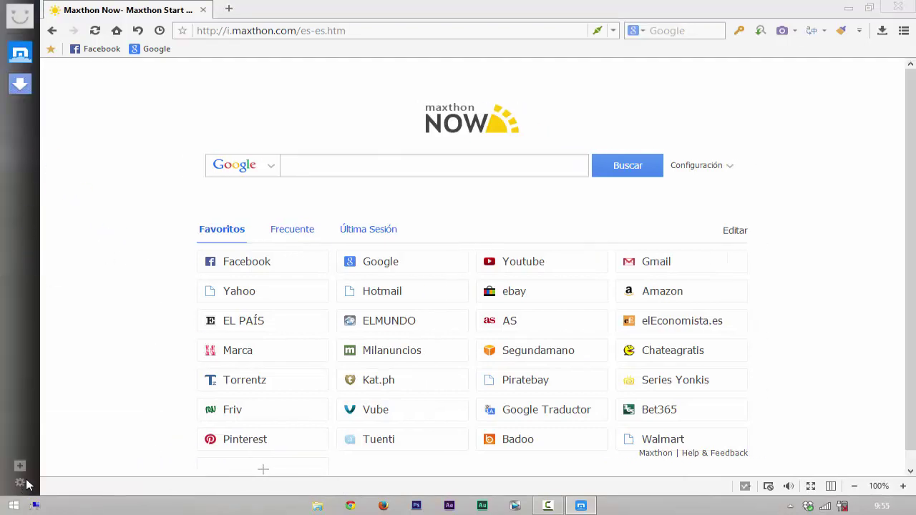
Step: Give the dock a custom purple colour from Colores personalizados
left_click(25, 485)
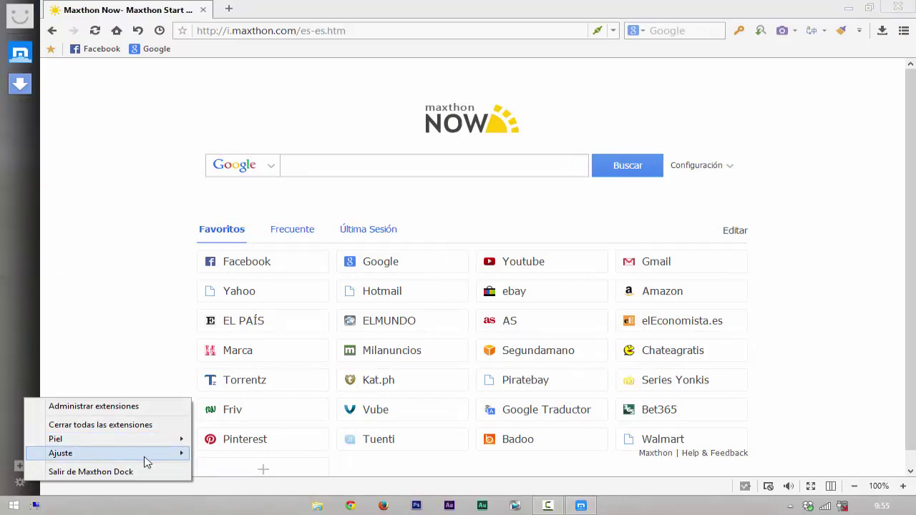
mouse_move(145, 462)
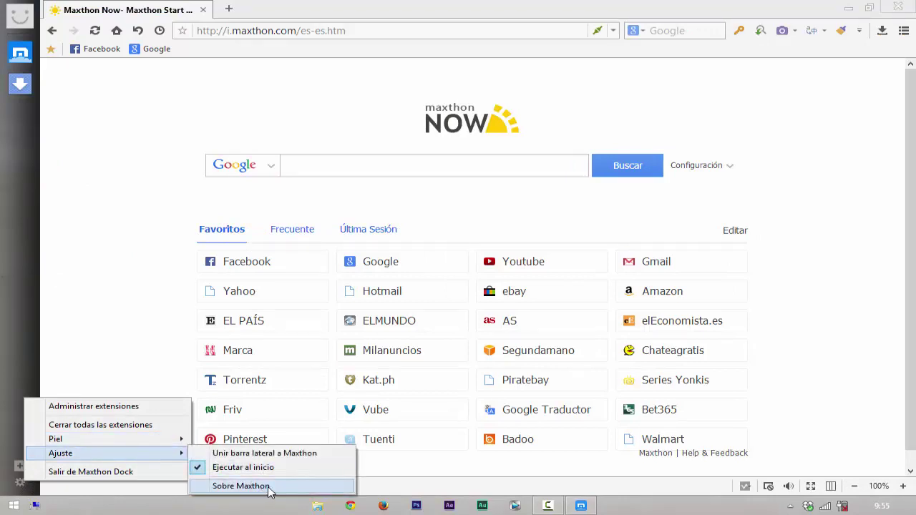
mouse_move(180, 439)
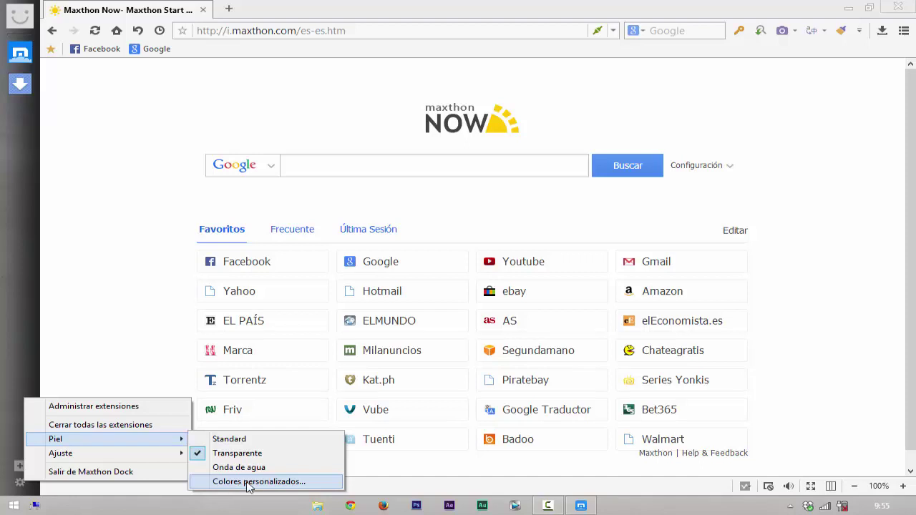
left_click(248, 483)
left_click(258, 351)
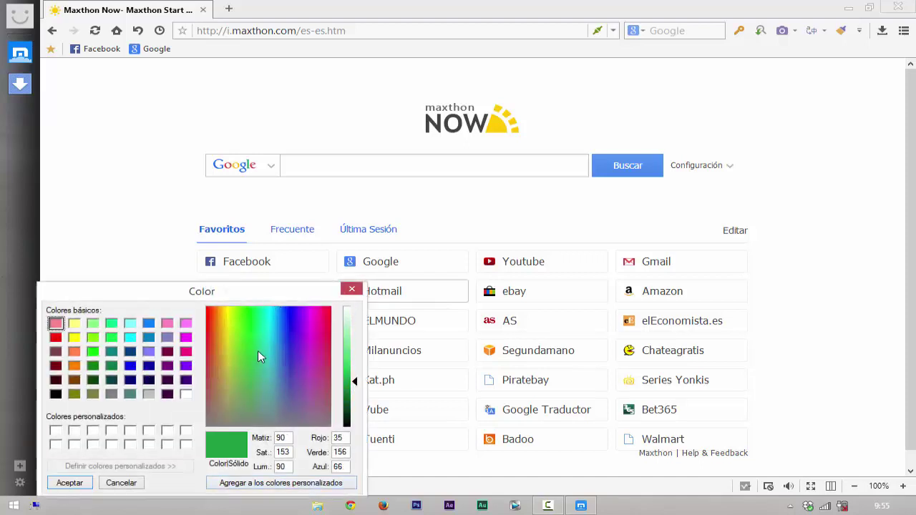
left_click(295, 333)
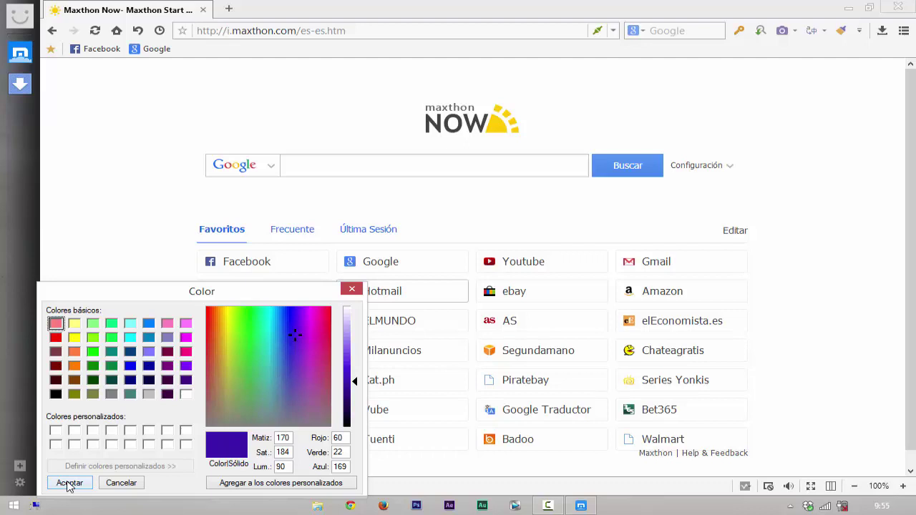
left_click(70, 483)
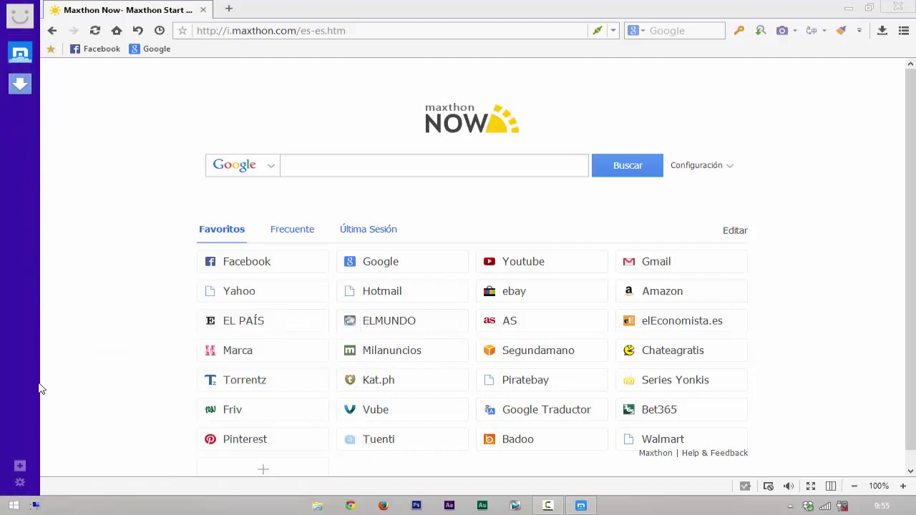
Step: Return the dock to the Standard skin
left_click(22, 483)
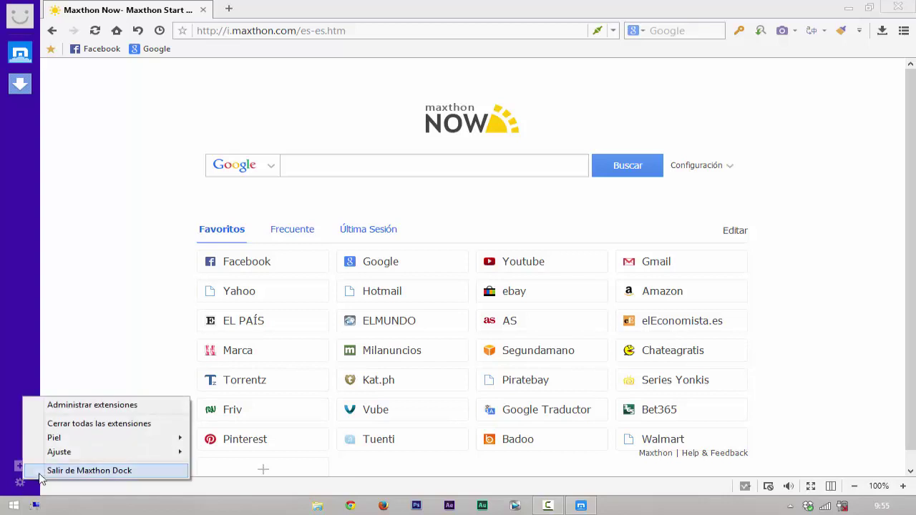
mouse_move(146, 440)
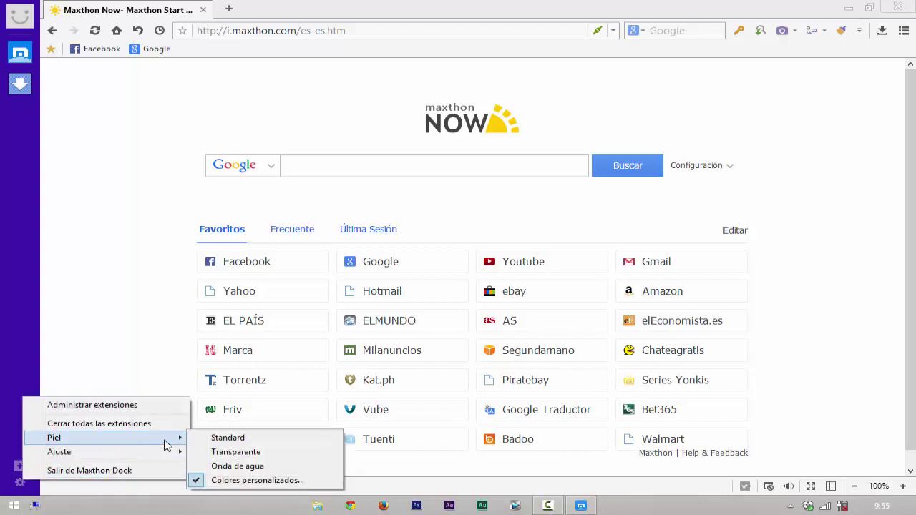
left_click(279, 440)
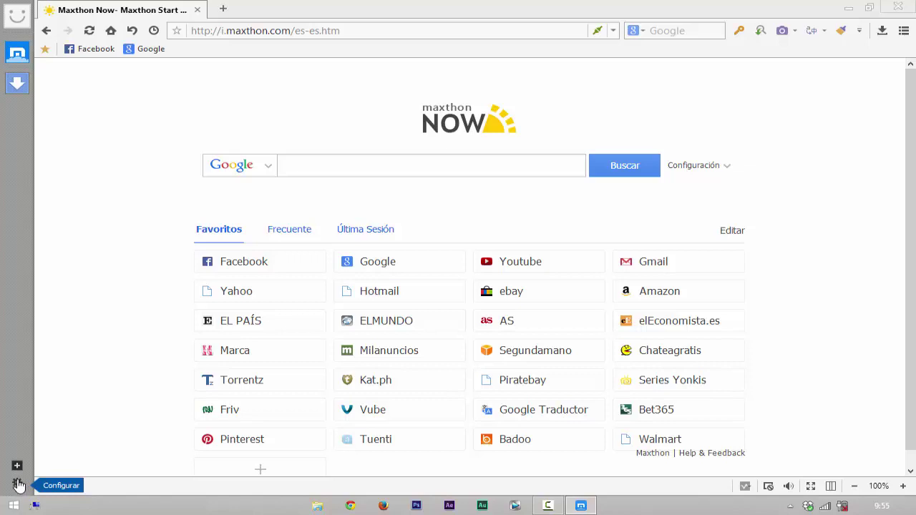
Step: Open the dock settings, dismiss them unchanged, and reopen them
left_click(19, 485)
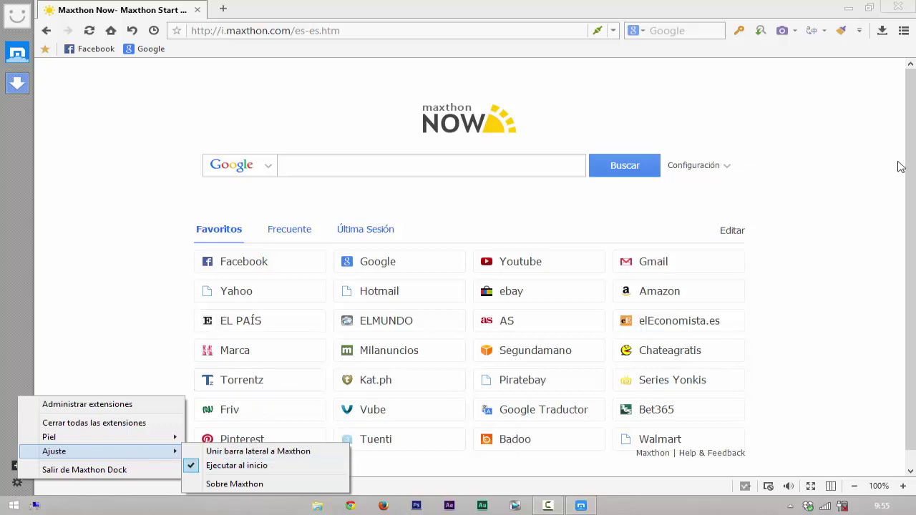
left_click(876, 127)
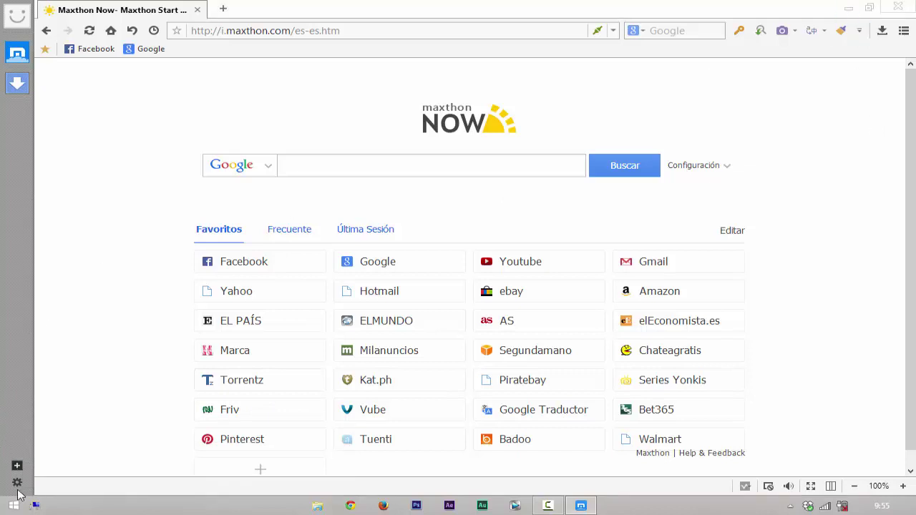
left_click(17, 483)
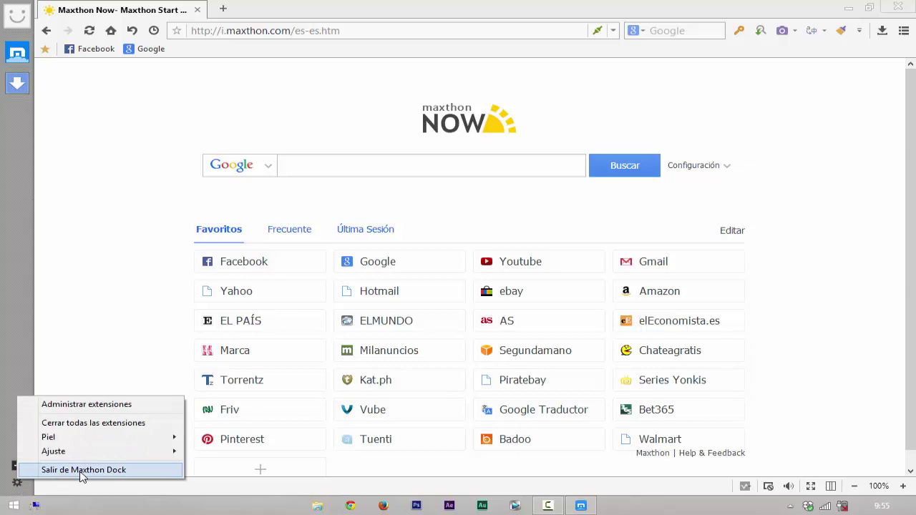
mouse_move(107, 454)
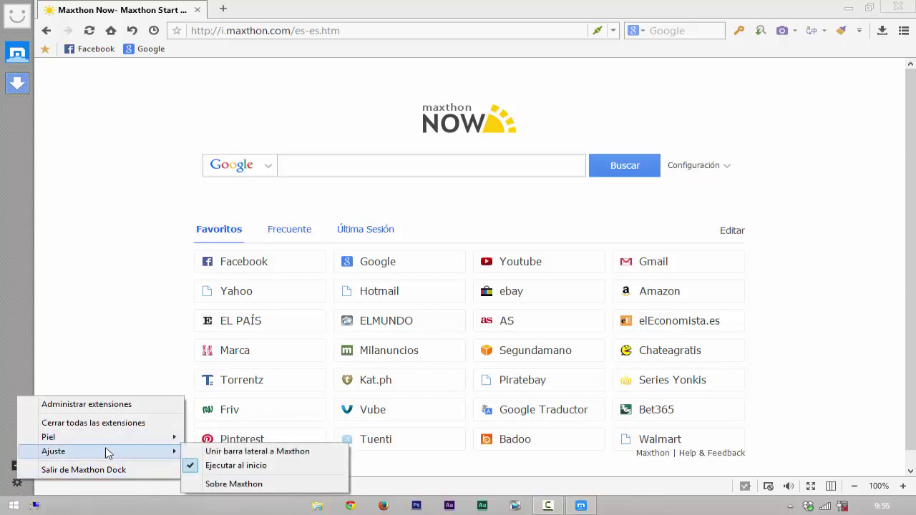
Step: Join the sidebar to the Maxthon window, hide the desktop icons, and restore the browser
left_click(277, 458)
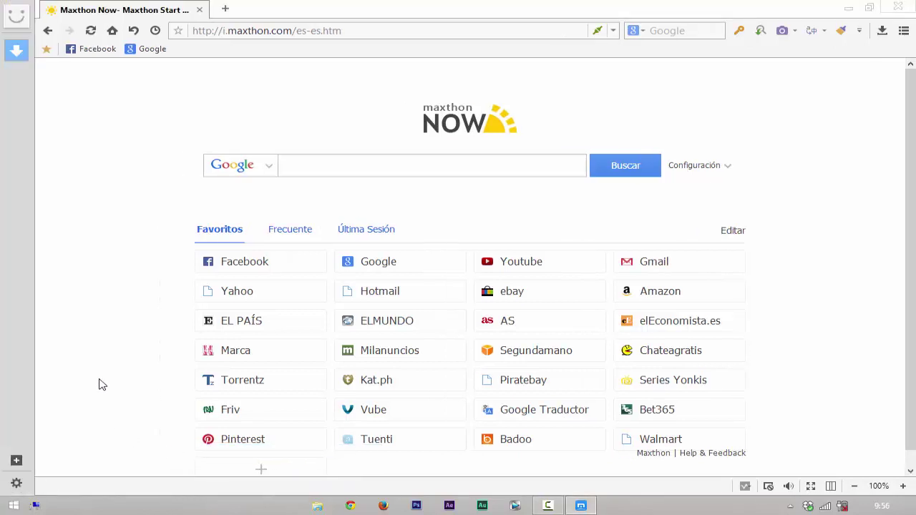
left_click(847, 9)
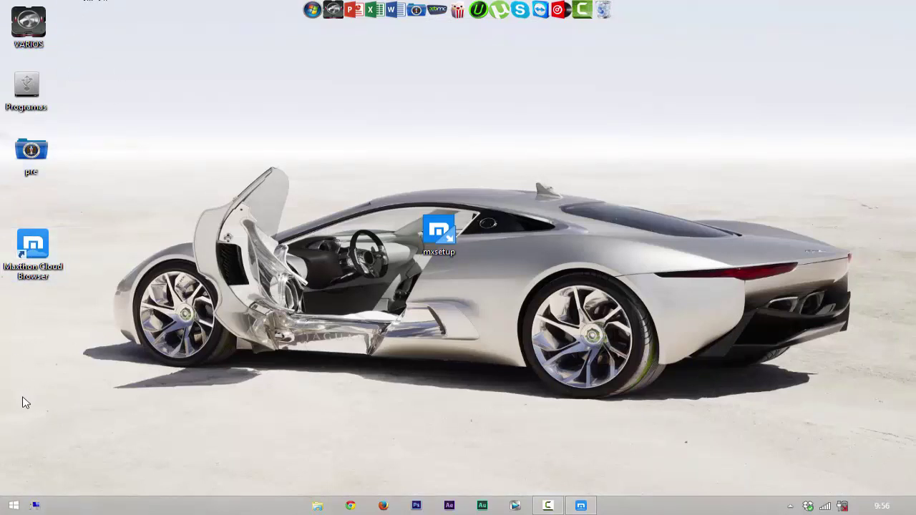
right_click(416, 330)
mouse_move(505, 337)
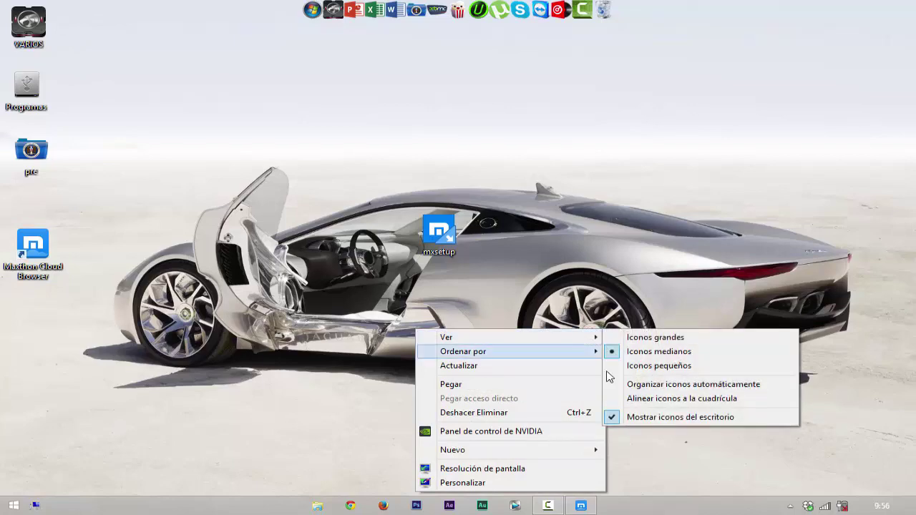
left_click(653, 417)
left_click(581, 505)
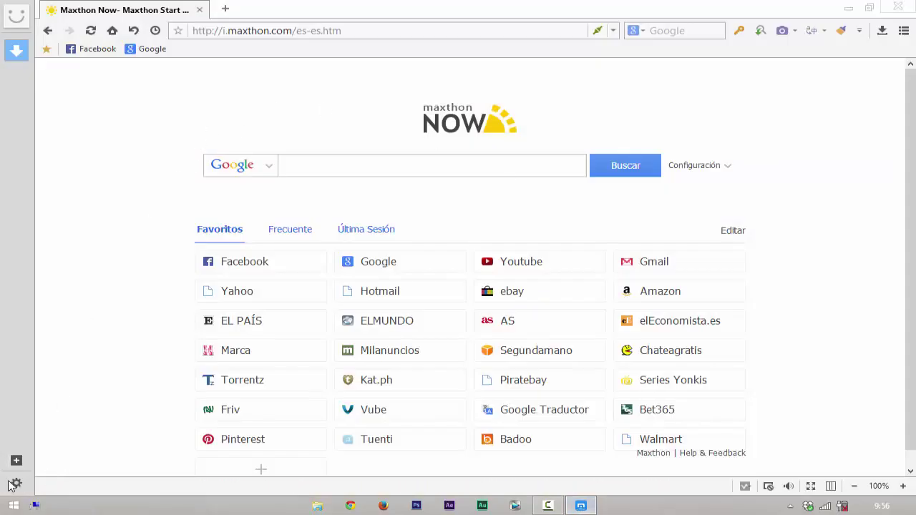
Step: Show the sidebar dock, attach it to the browser window, then hide the sidebar
left_click(17, 483)
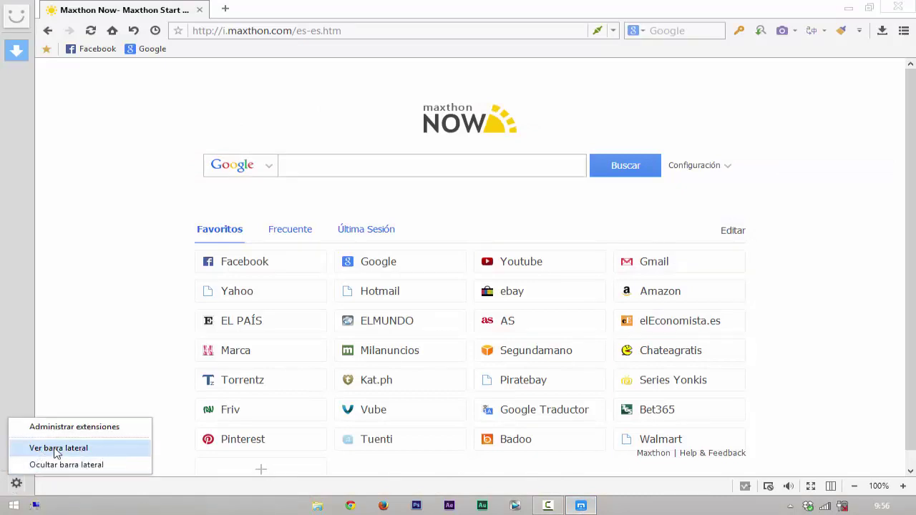
left_click(84, 449)
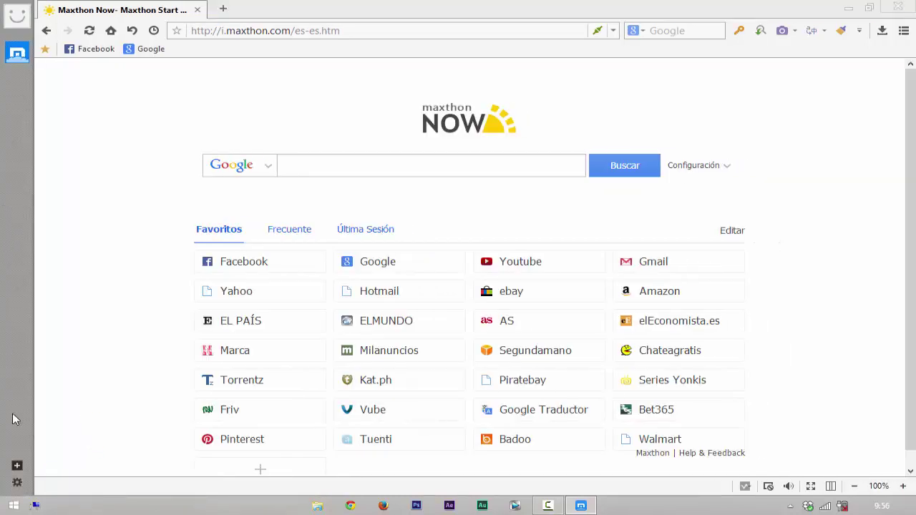
left_click(19, 484)
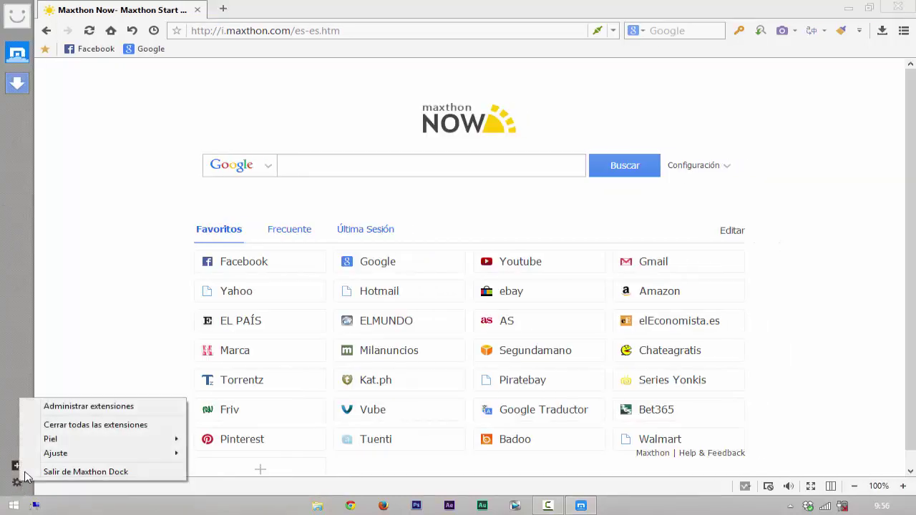
mouse_move(139, 453)
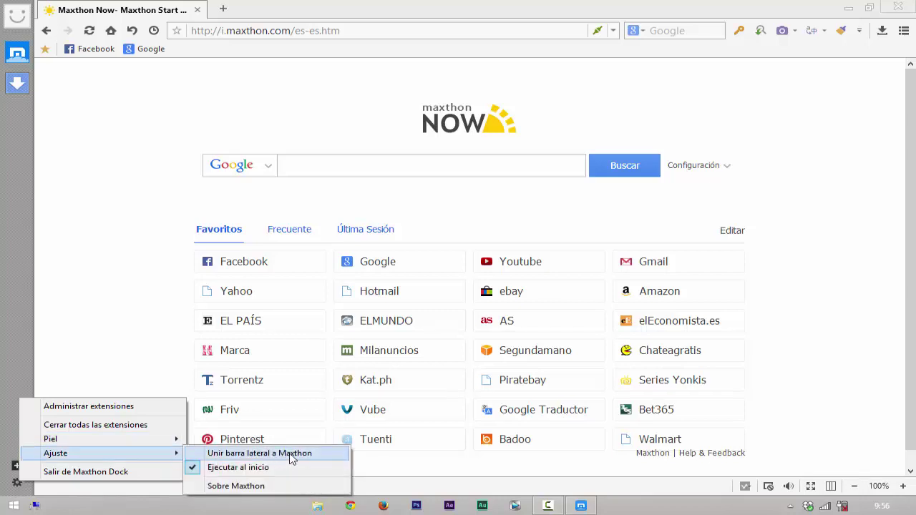
left_click(289, 454)
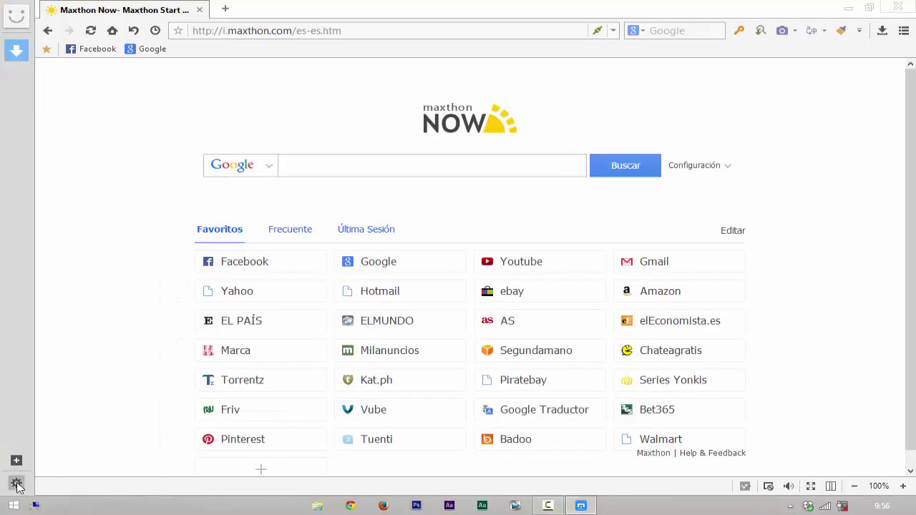
left_click(16, 483)
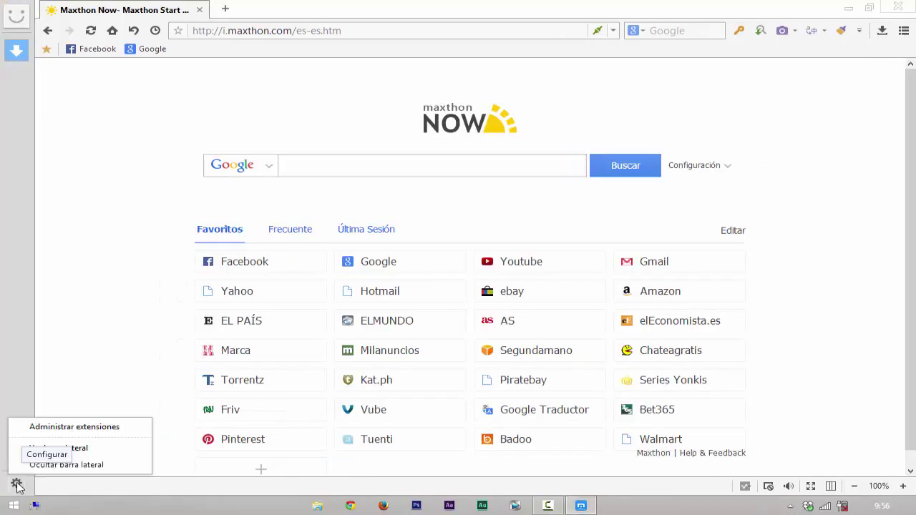
left_click(120, 471)
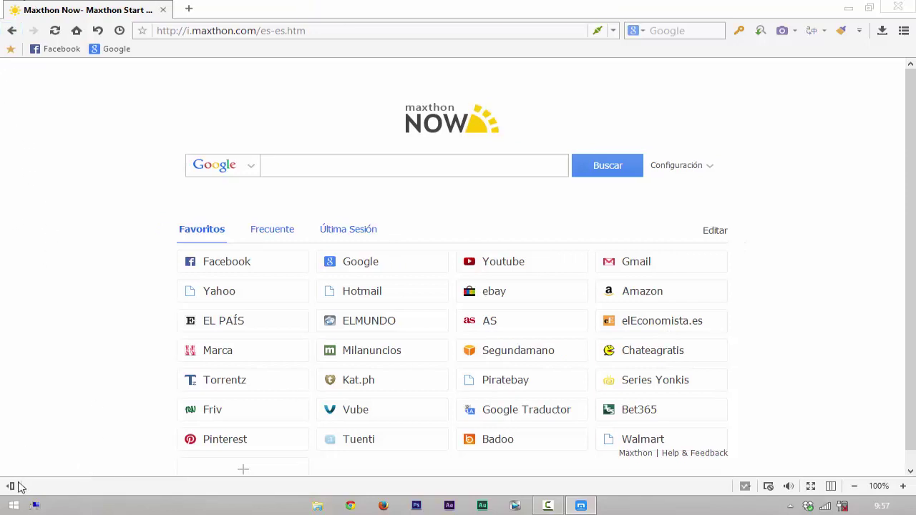
Step: Bring back the left sidebar, then turn Pantalla dividida (F10) on and off again
left_click(11, 487)
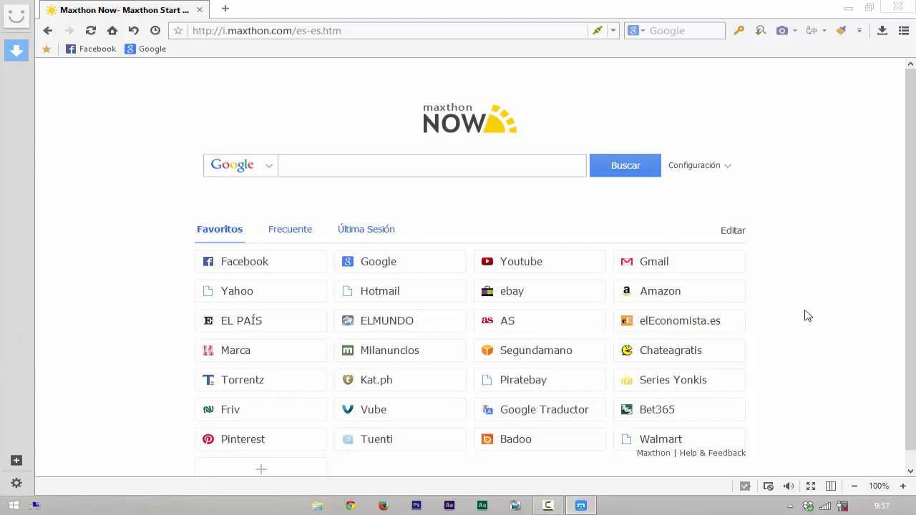
left_click_drag(910, 295, 912, 374)
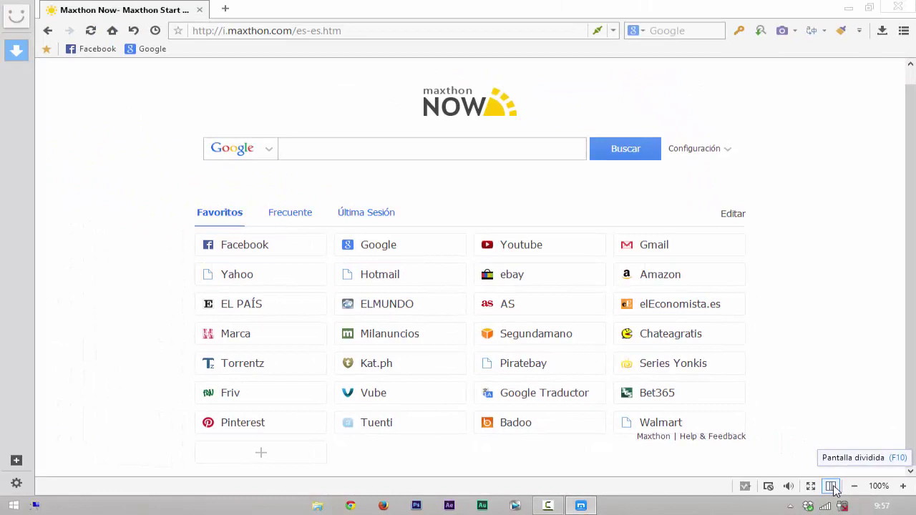
left_click(831, 486)
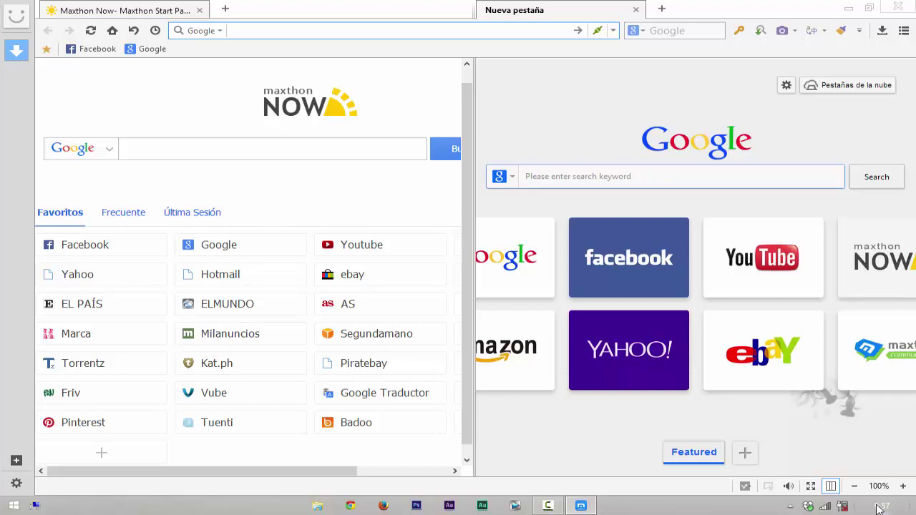
left_click(831, 486)
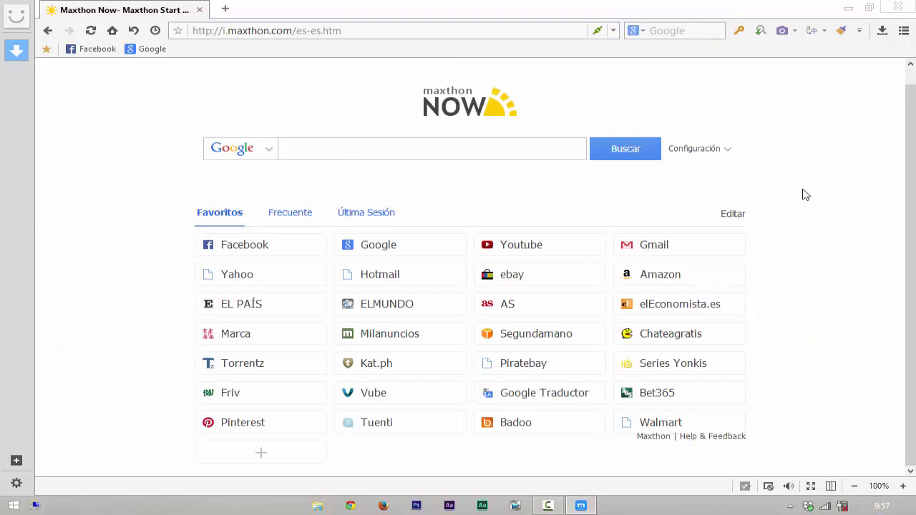
left_click(811, 487)
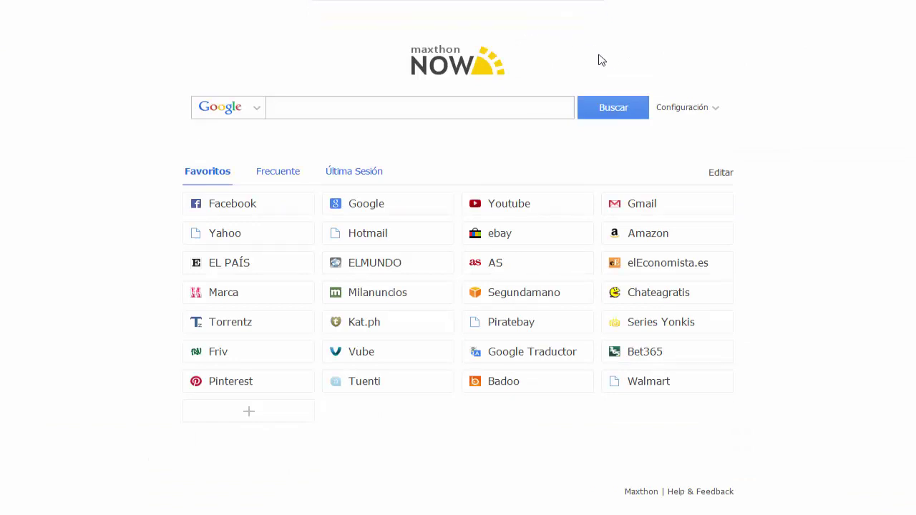
key("F11")
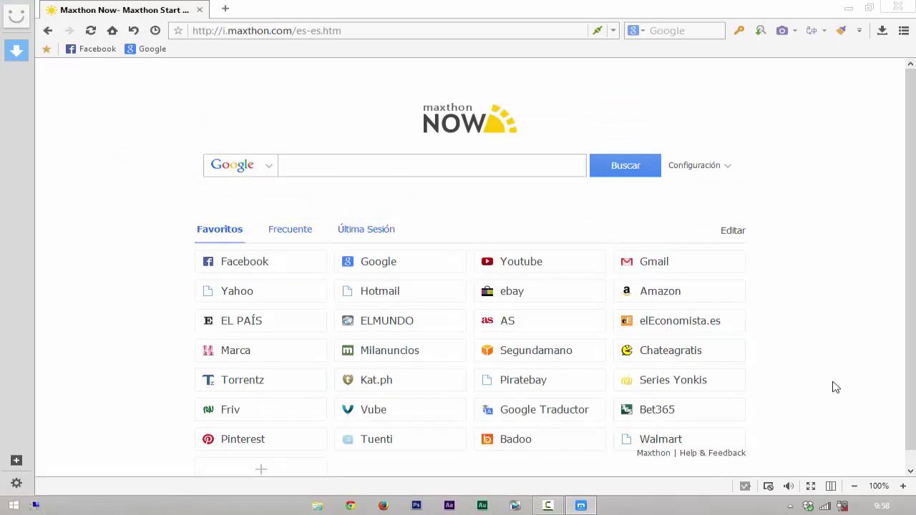
left_click(789, 487)
left_click(790, 489)
left_click(767, 486)
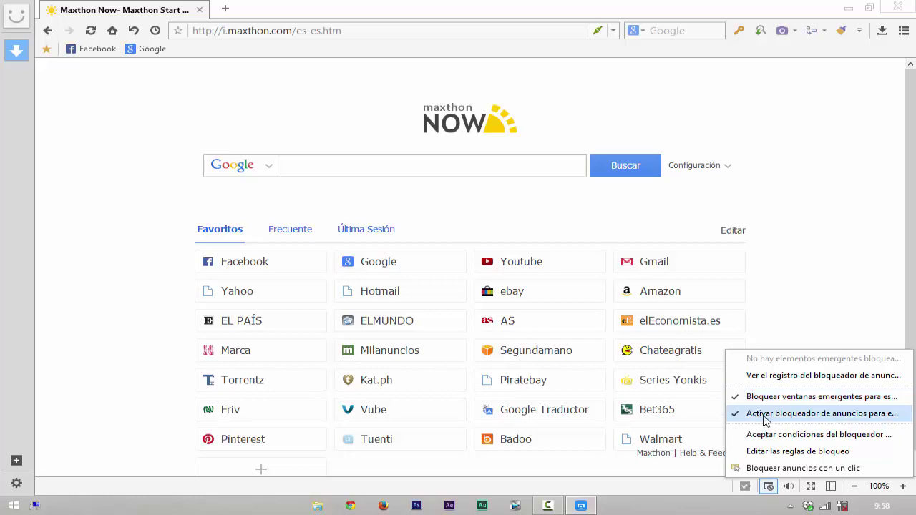
left_click(811, 286)
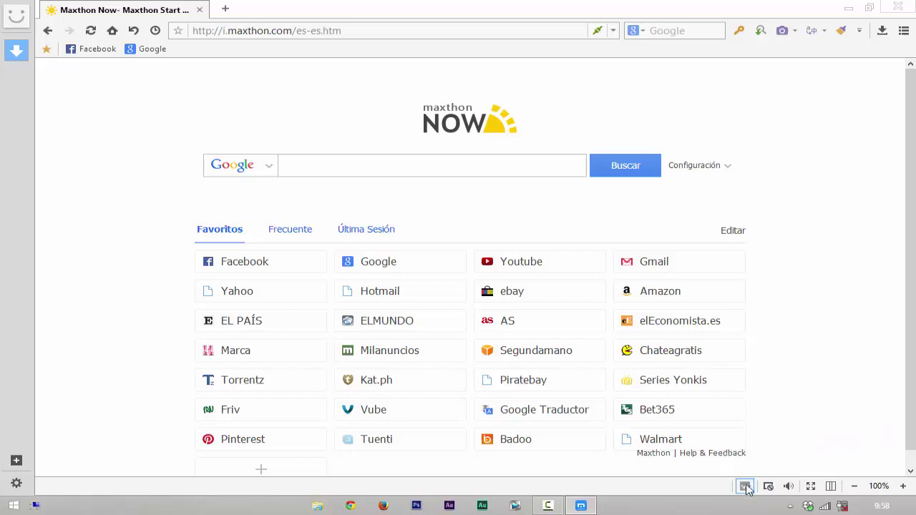
left_click(745, 486)
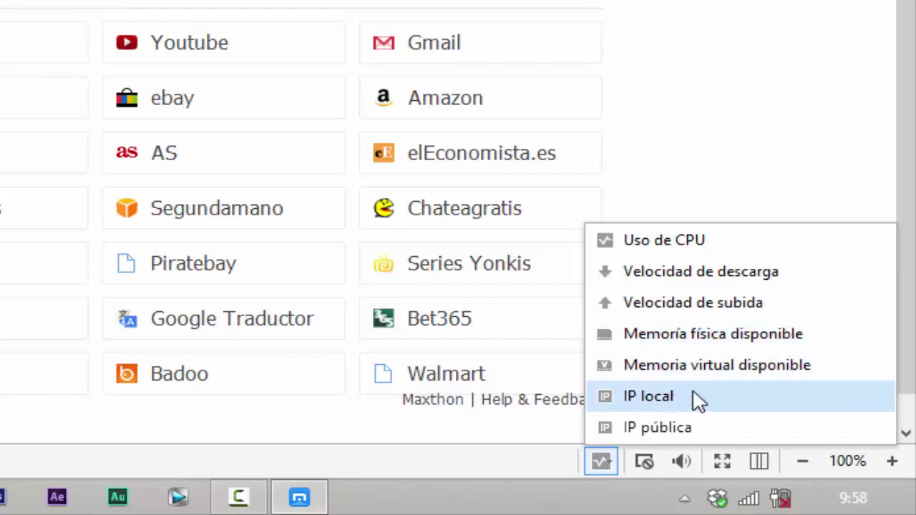
left_click(675, 241)
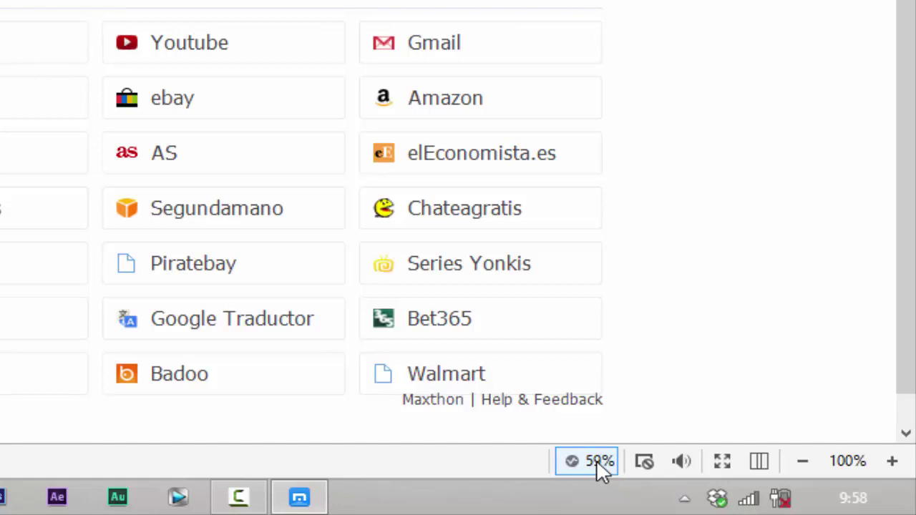
left_click(596, 459)
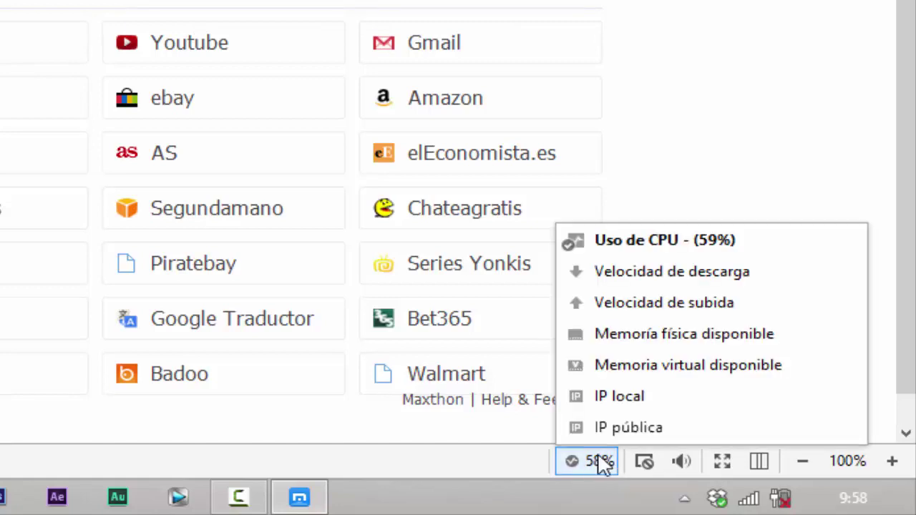
left_click(687, 255)
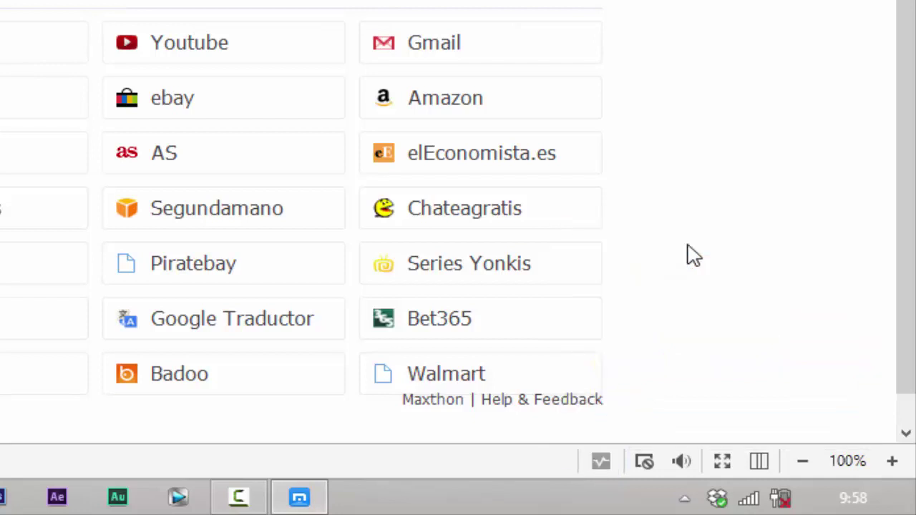
left_click(602, 458)
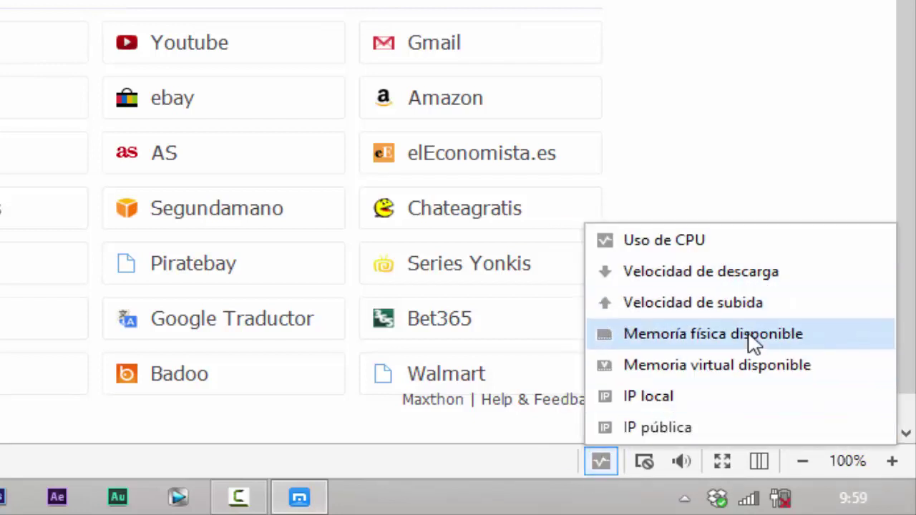
left_click(705, 281)
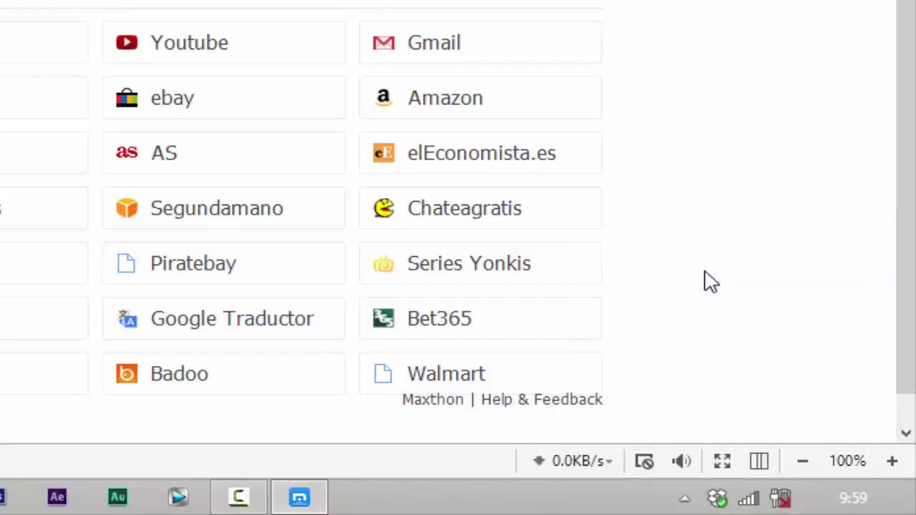
left_click(592, 455)
left_click(629, 278)
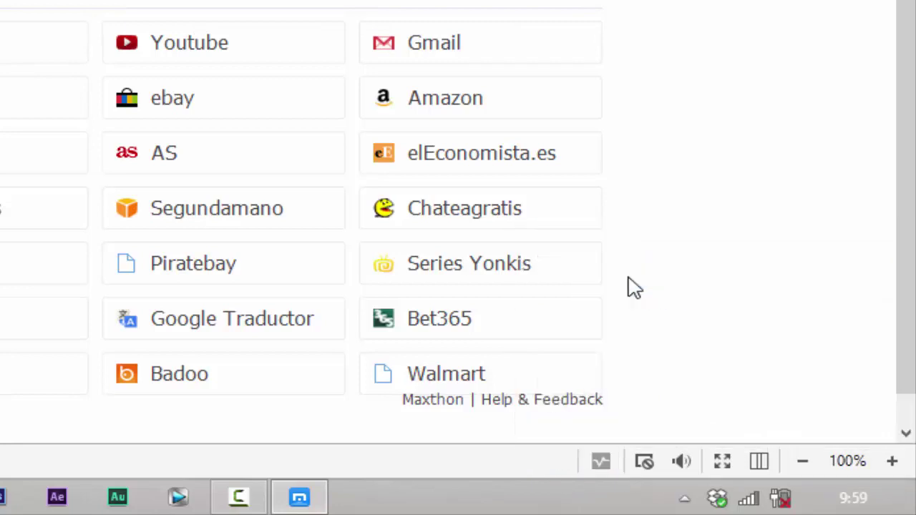
left_click(601, 463)
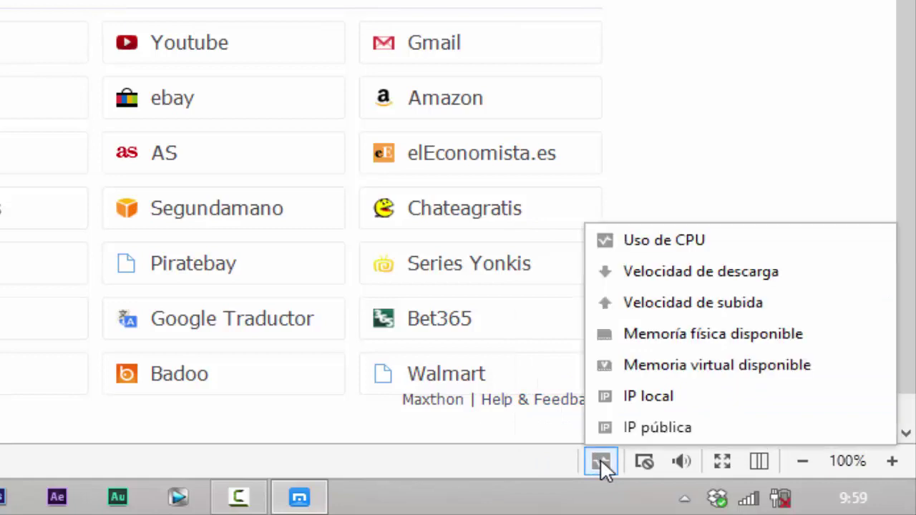
left_click(685, 400)
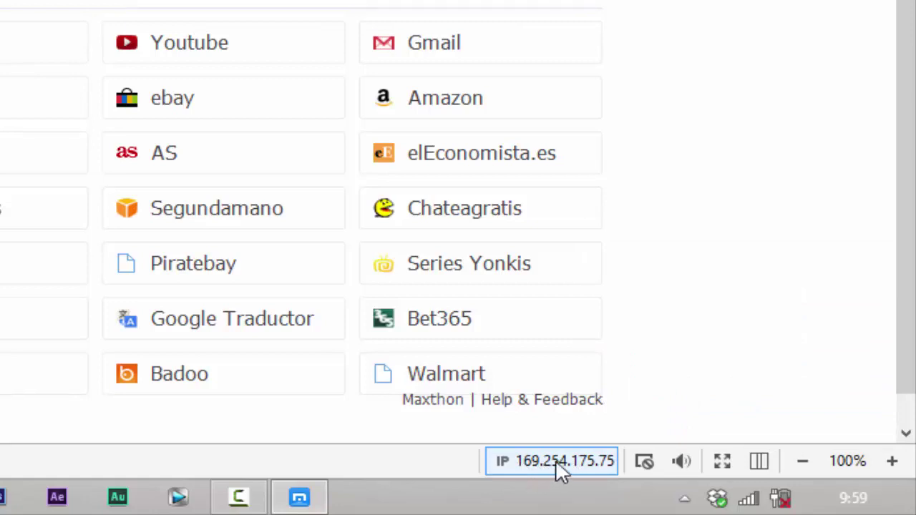
left_click(555, 459)
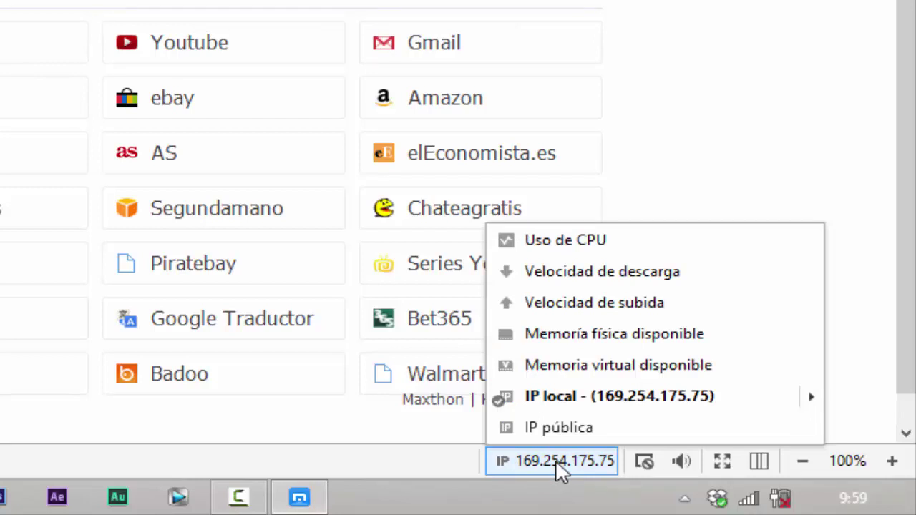
left_click(605, 401)
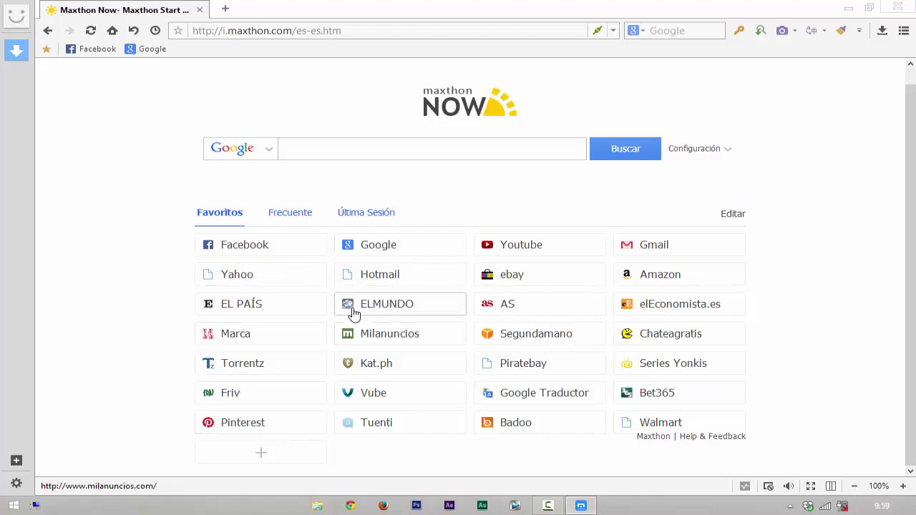
Step: In edit mode, delete Yahoo, ELMUNDO, AS, elEconomista.es, Marca, Milanuncios, Segundamano, Chateagratis, Friv, Tuenti, ebay, Piratebay and Pinterest
left_click(734, 215)
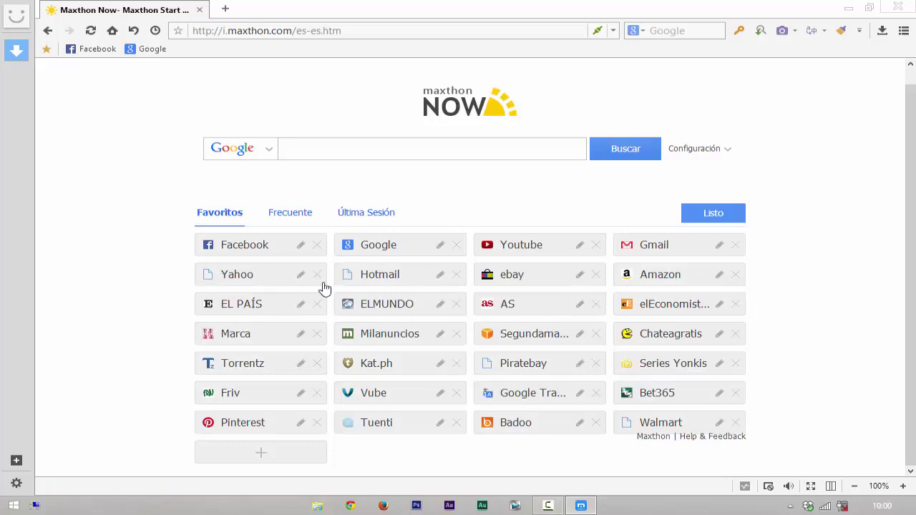
left_click(317, 278)
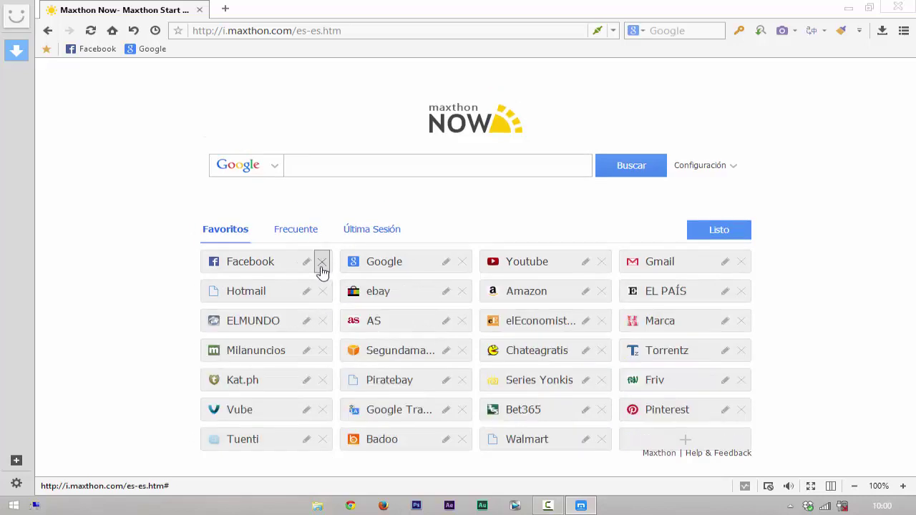
left_click(324, 323)
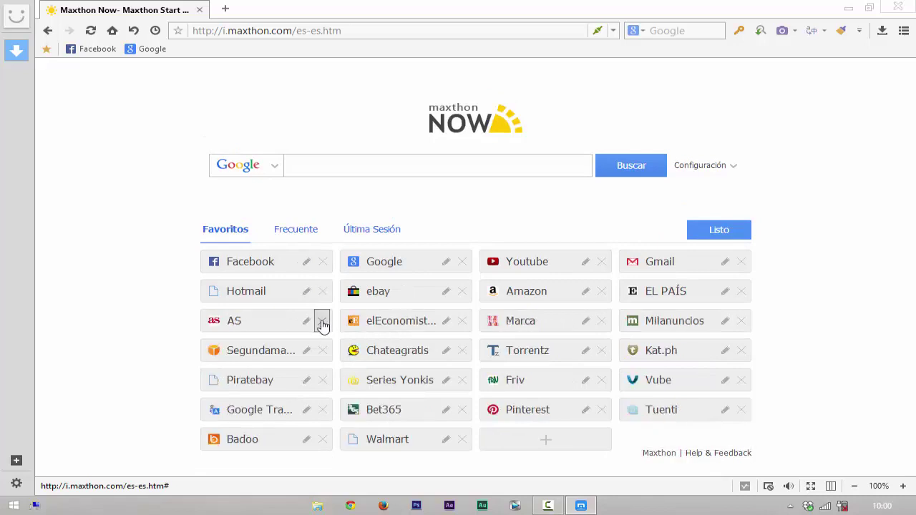
left_click(322, 324)
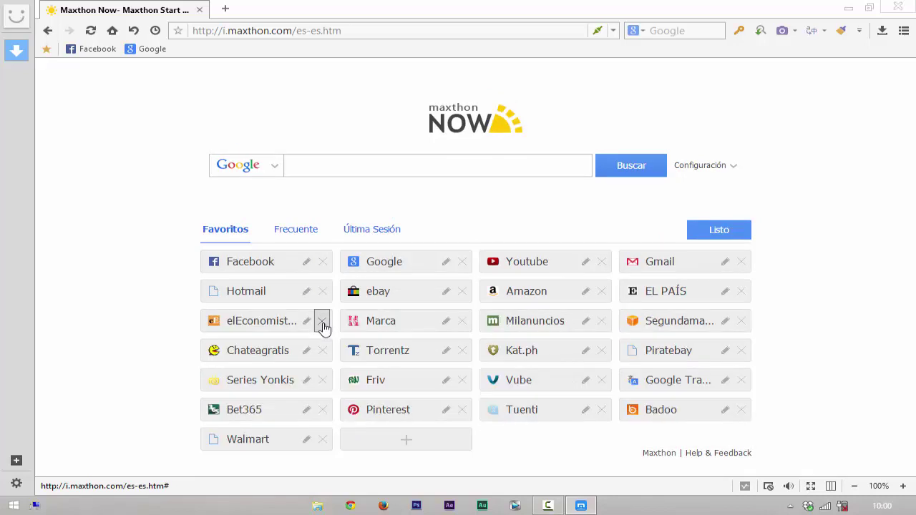
left_click(323, 323)
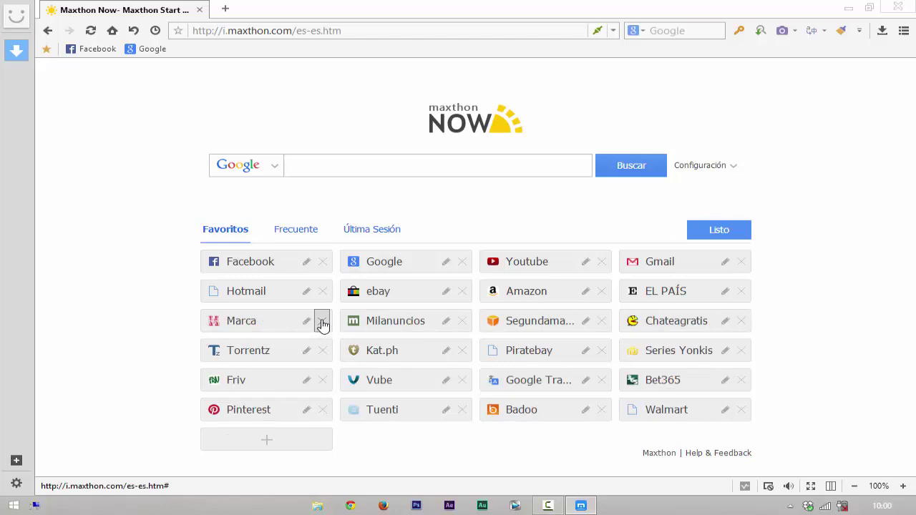
left_click(322, 324)
left_click(322, 324)
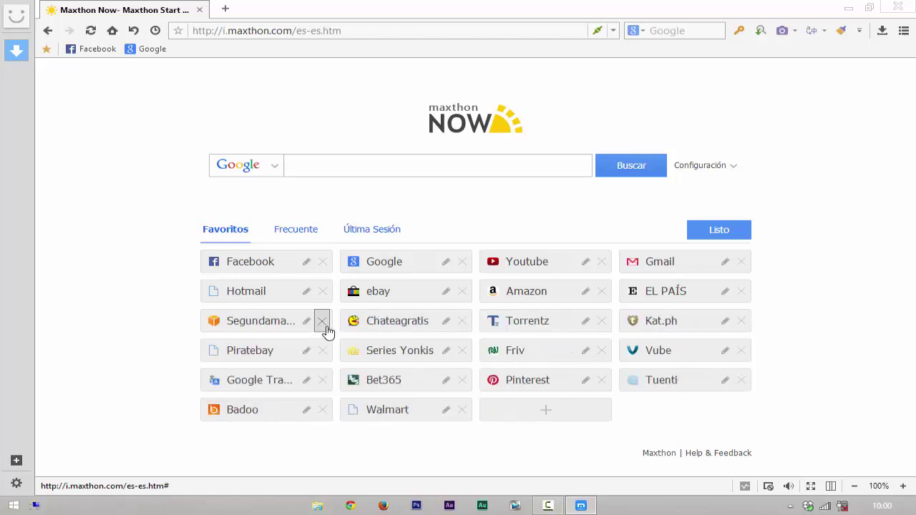
left_click(323, 322)
left_click(322, 322)
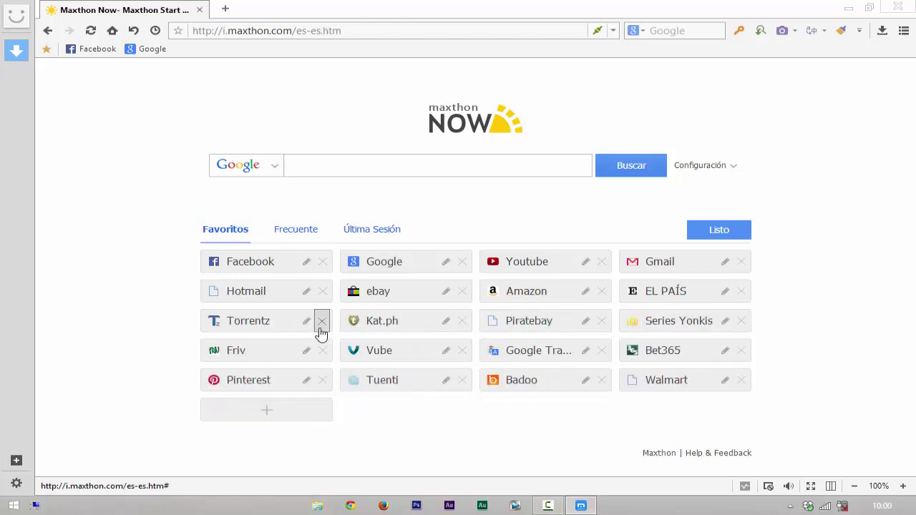
left_click(322, 349)
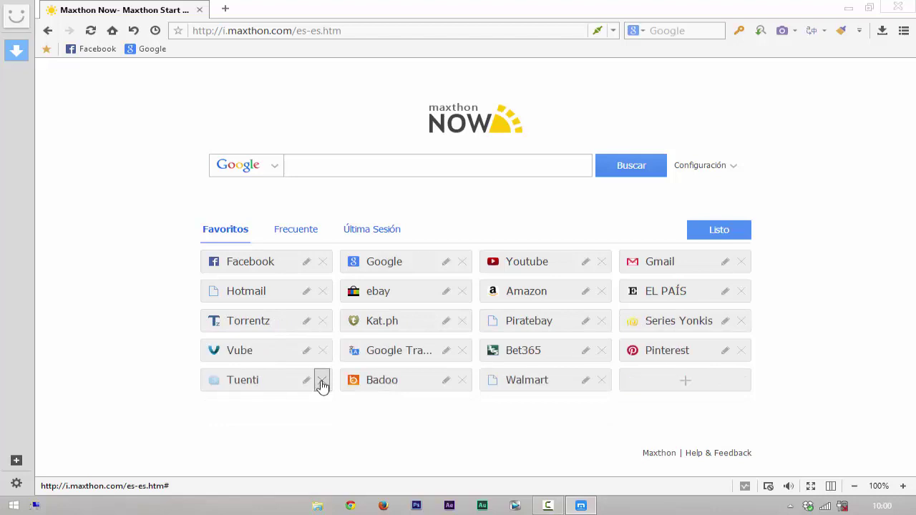
left_click(322, 381)
left_click(461, 292)
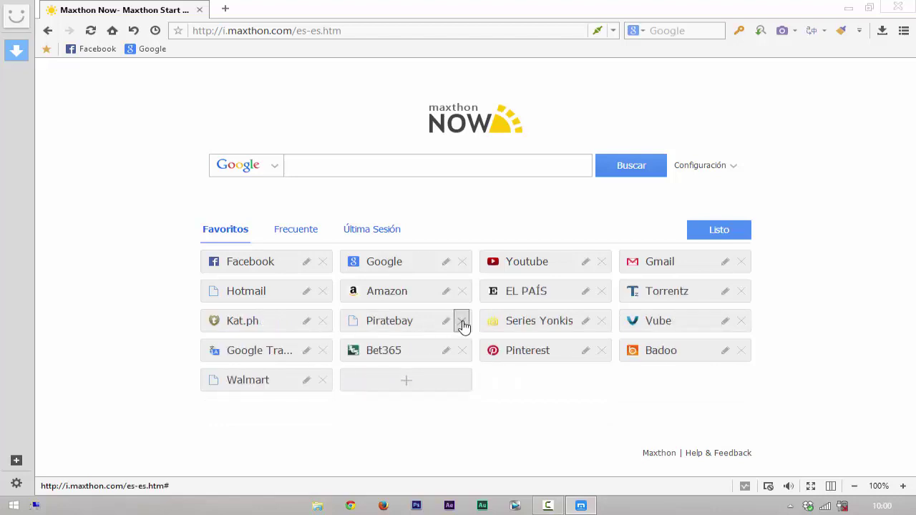
left_click(461, 322)
left_click(461, 351)
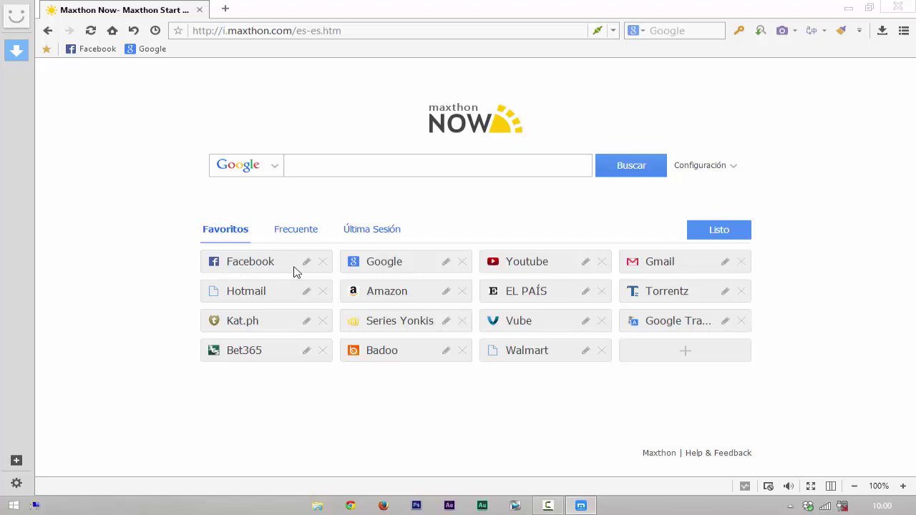
Step: Retitle the Facebook tile 'Fa' and the Hotmail tile 'Hot'
left_click(304, 265)
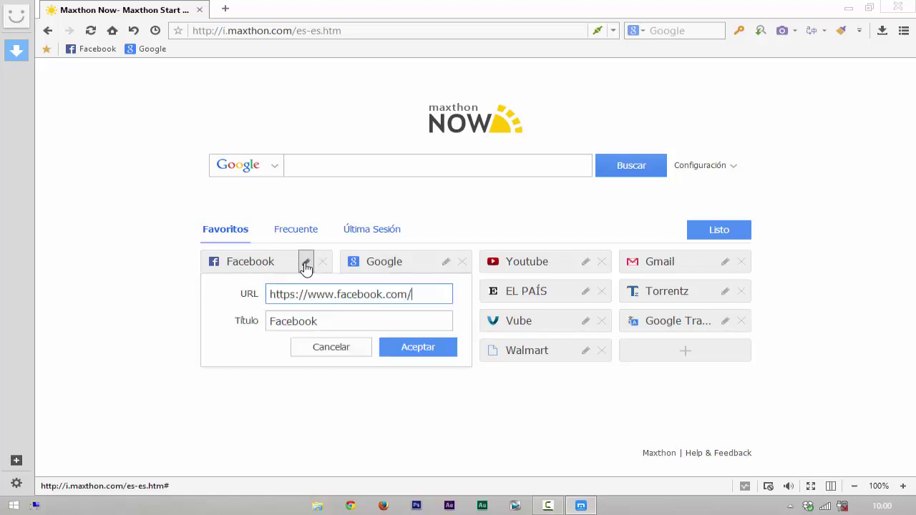
left_click(338, 324)
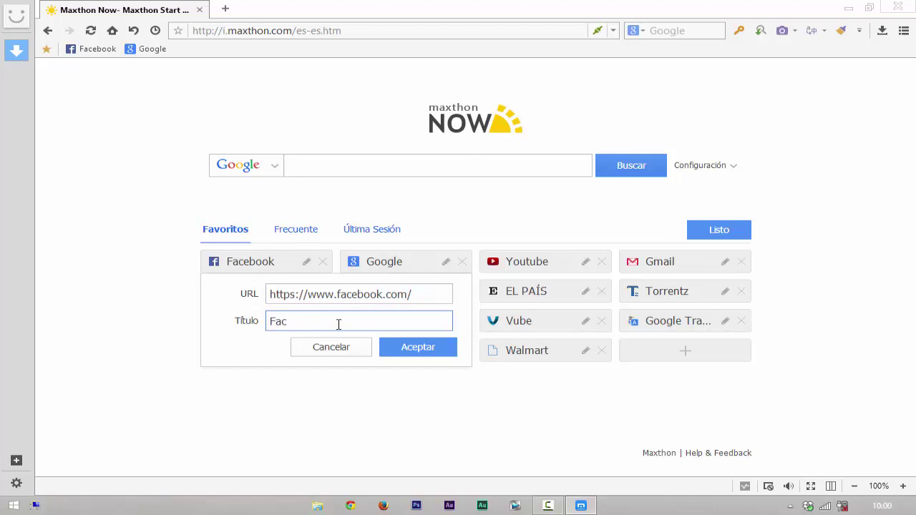
left_click(422, 352)
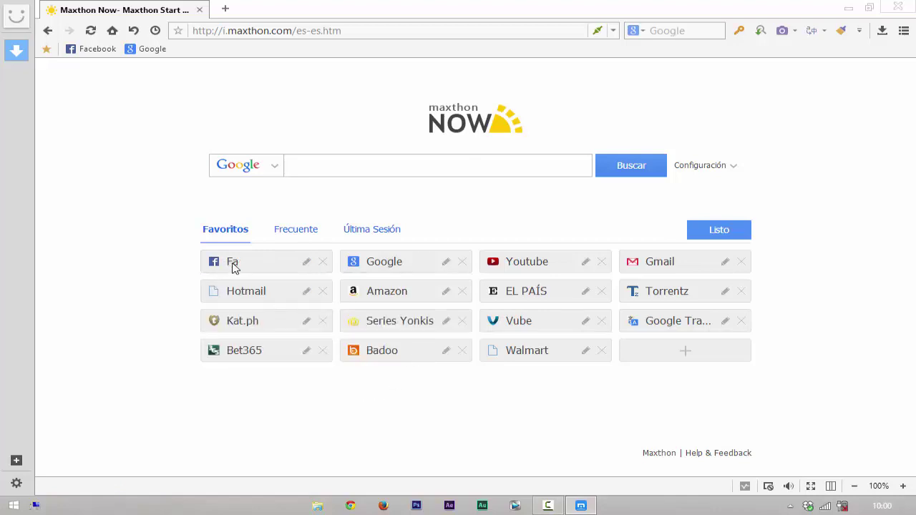
left_click(306, 291)
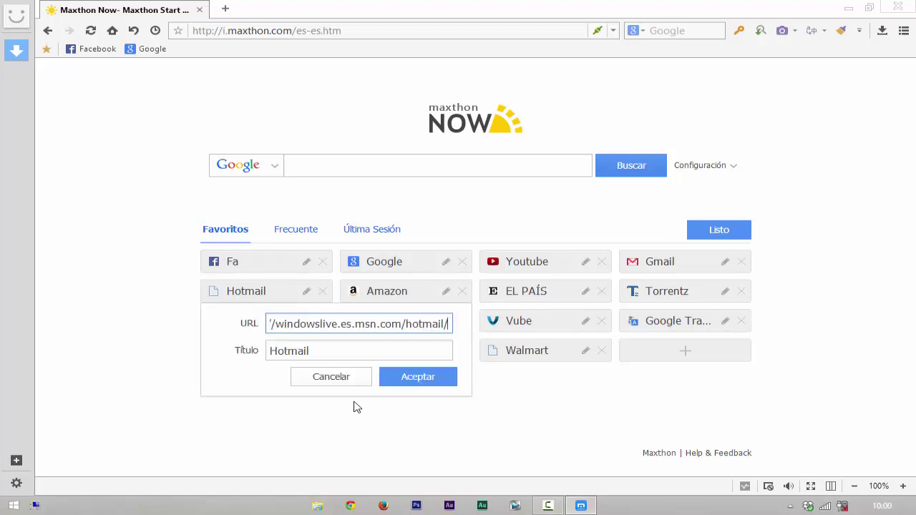
left_click(331, 355)
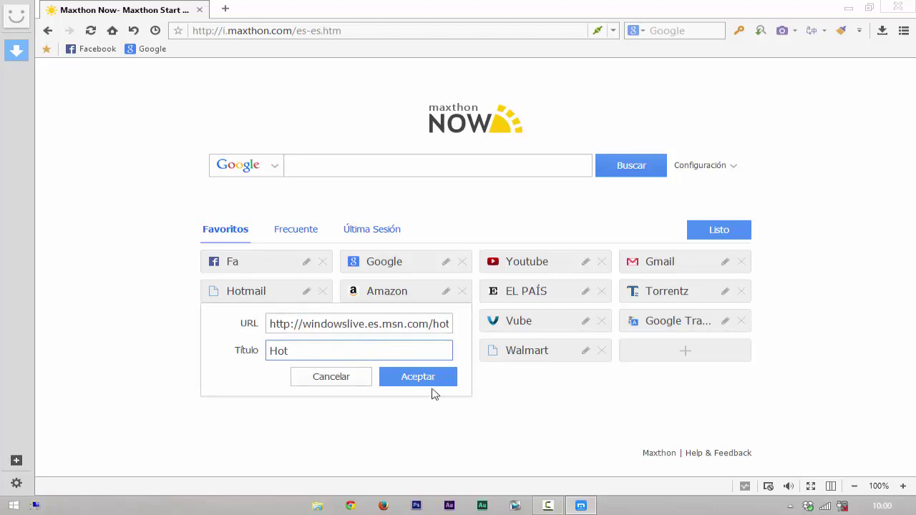
left_click(414, 377)
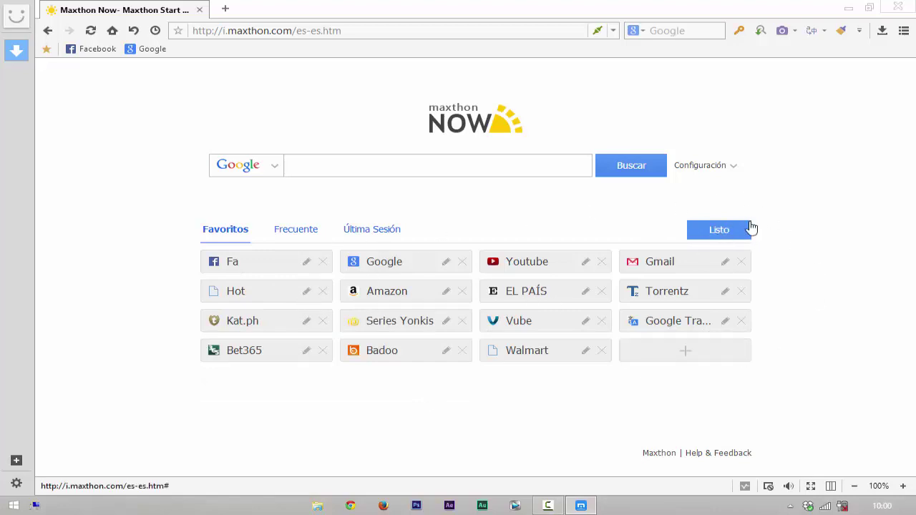
Step: Start a new favourite tile and copy the Yahoo page address from a new tab
left_click(684, 355)
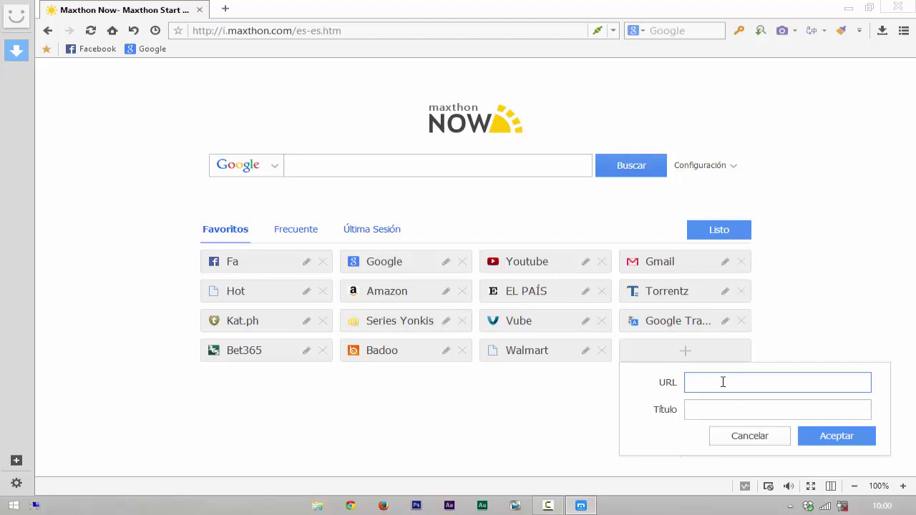
left_click(225, 8)
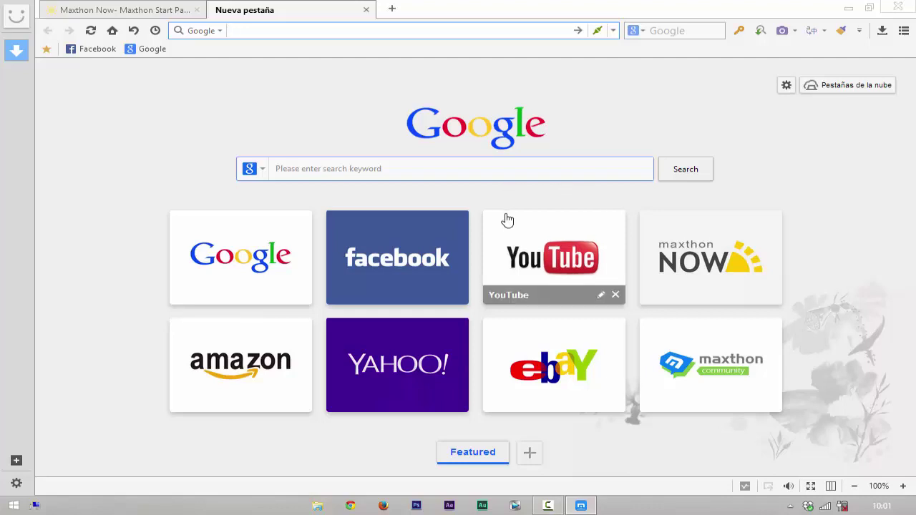
left_click(410, 356)
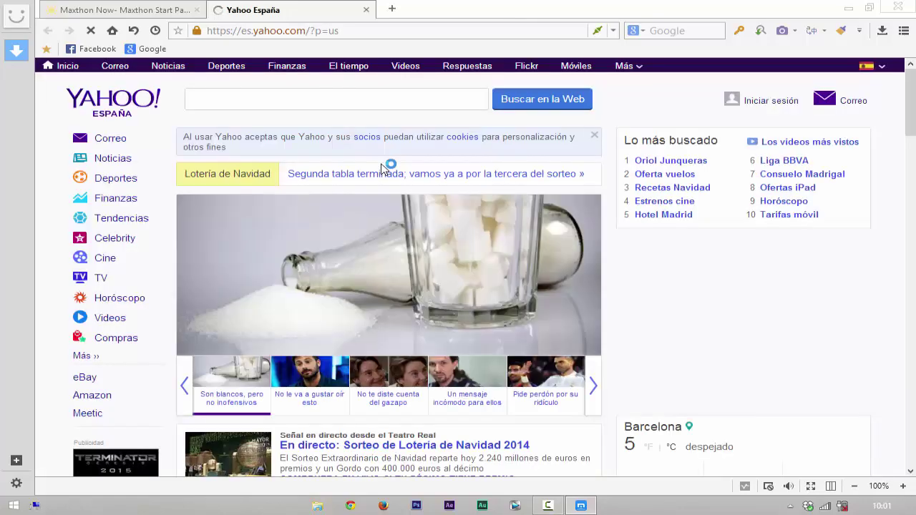
left_click(270, 31)
key("cmd+c")
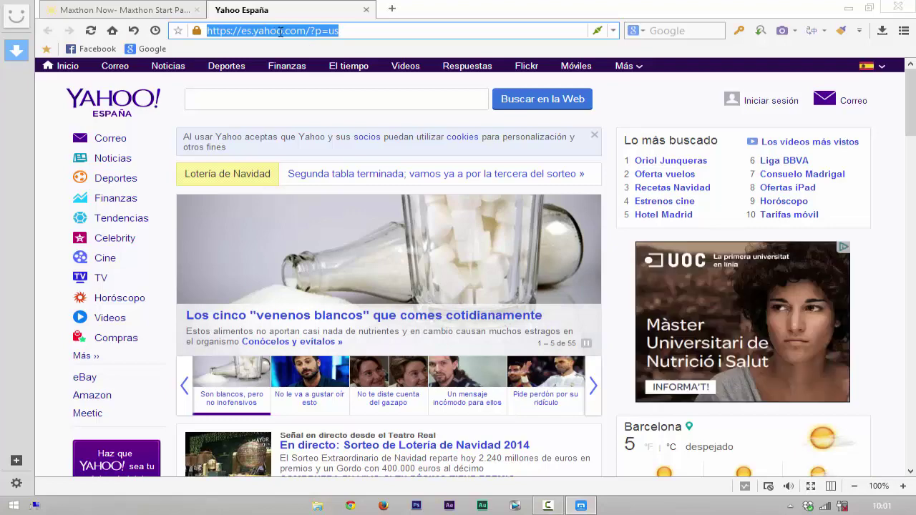
right_click(276, 30)
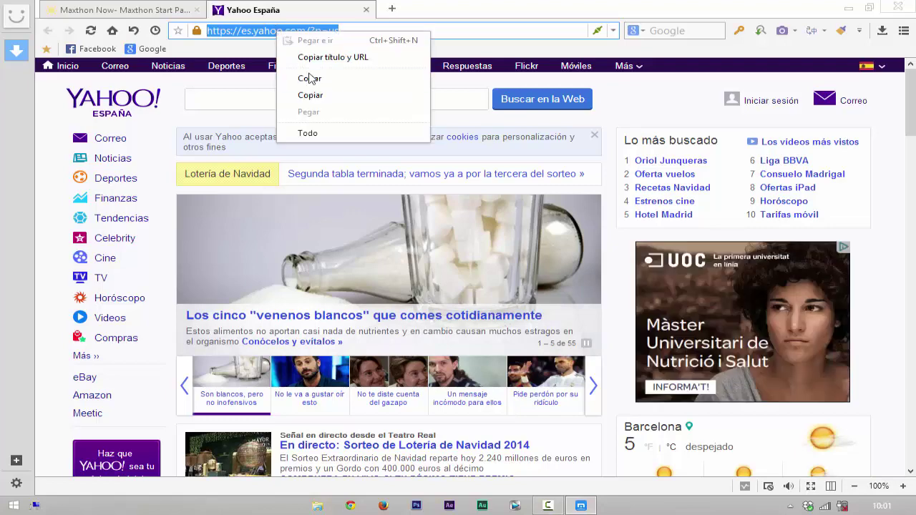
left_click(339, 96)
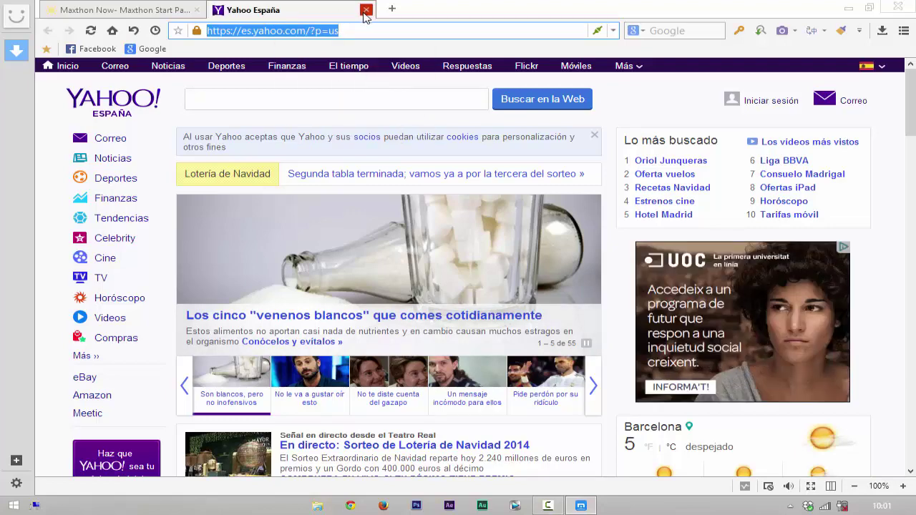
left_click(365, 10)
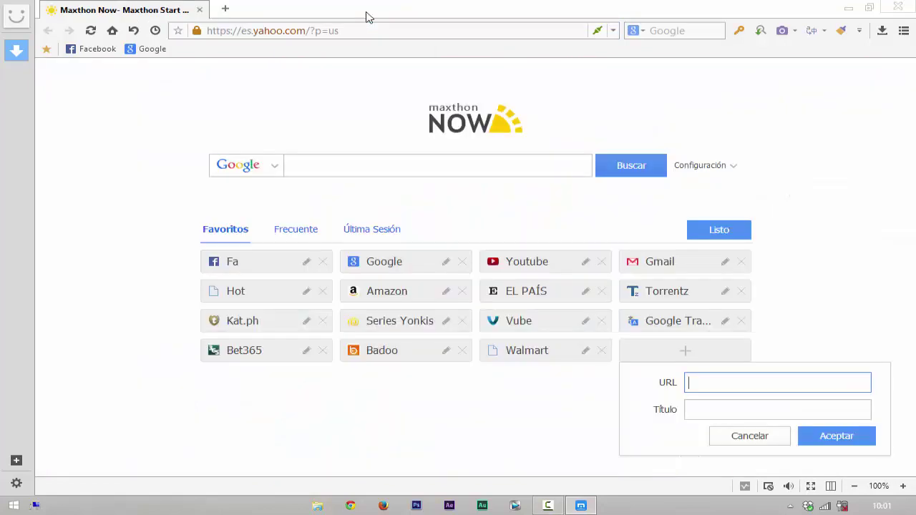
right_click(743, 381)
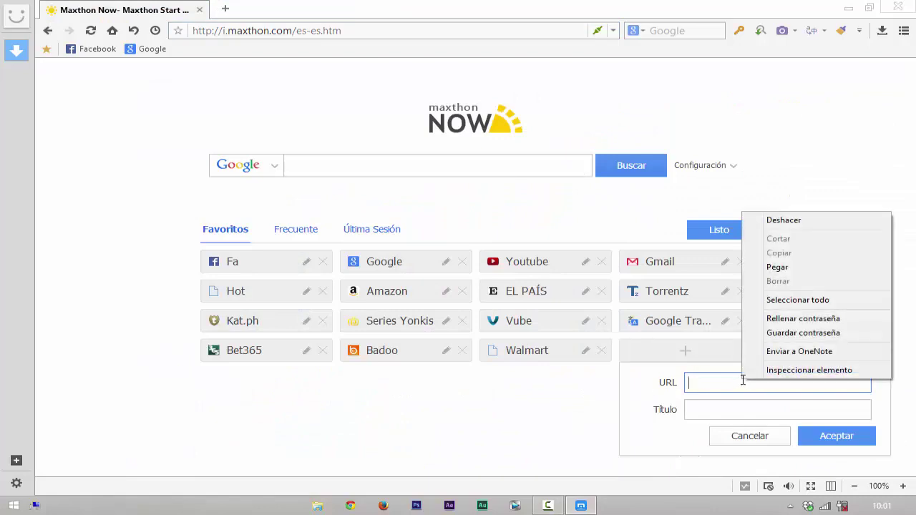
left_click(777, 267)
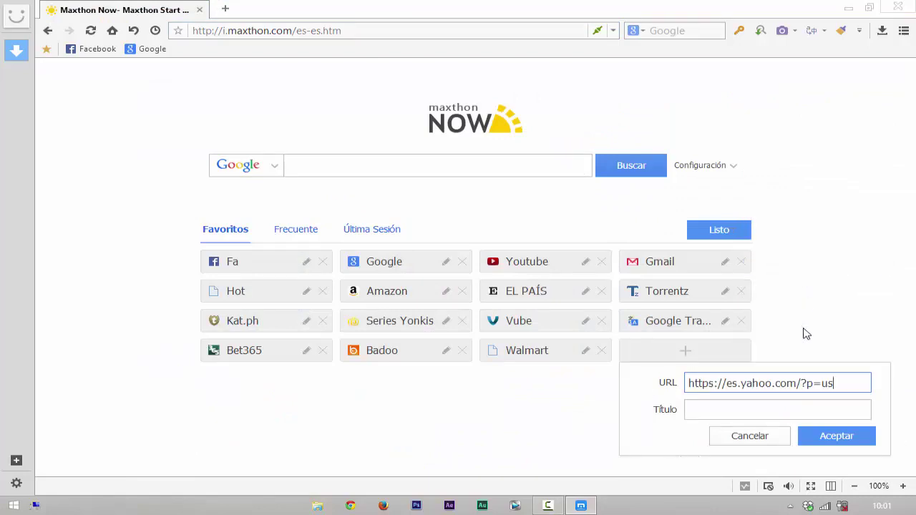
left_click(726, 413)
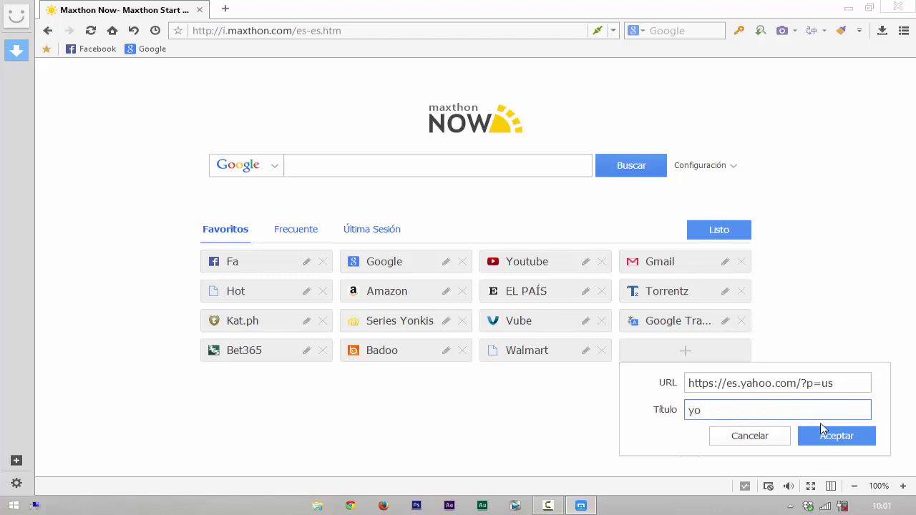
left_click(839, 438)
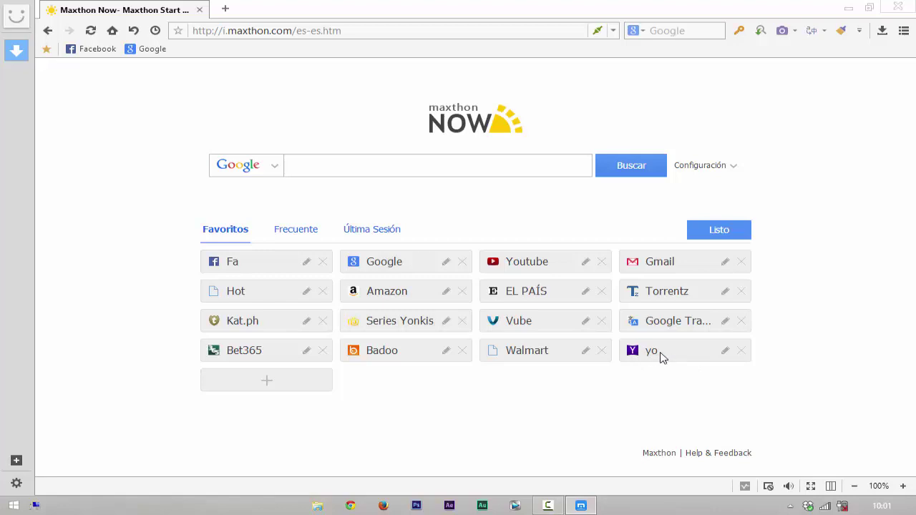
left_click(729, 229)
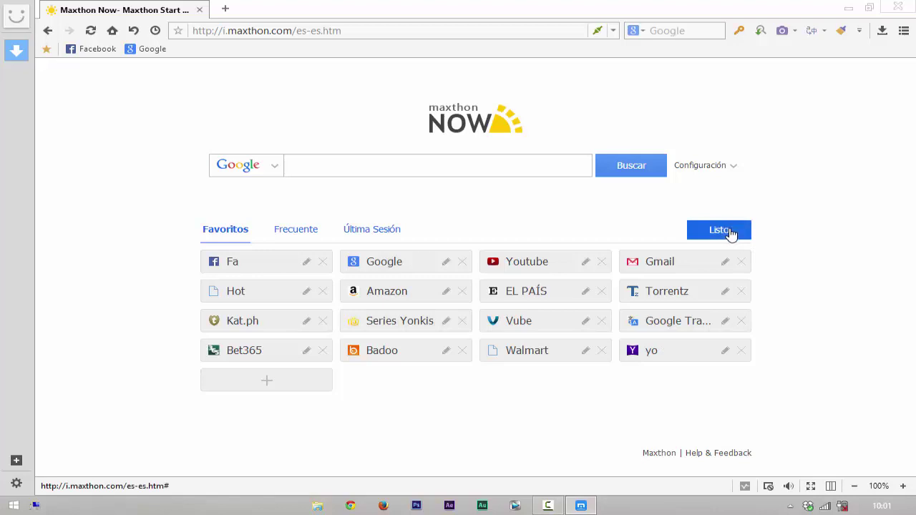
Step: Test the yo tile, then remove Walmart, Vube, EL PAÍS, Torrentz, Badoo, Bet365 and Amazon
left_click(662, 352)
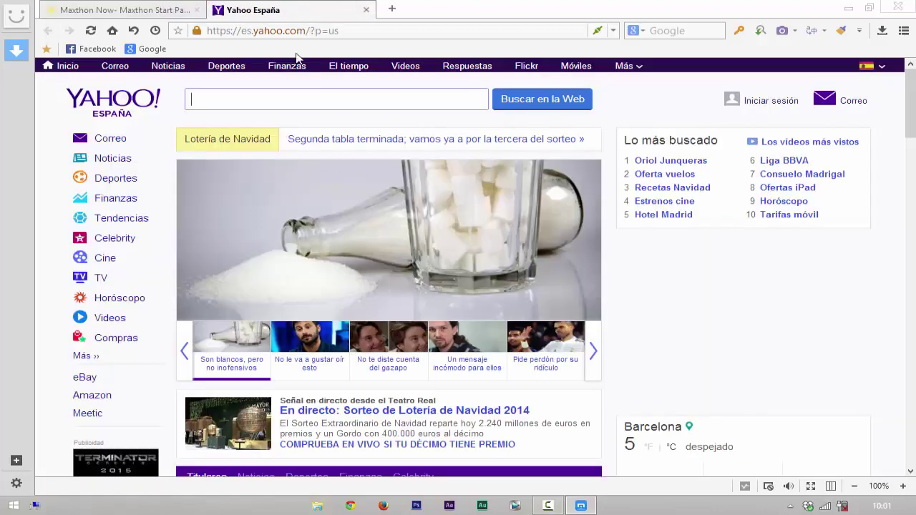
left_click(363, 11)
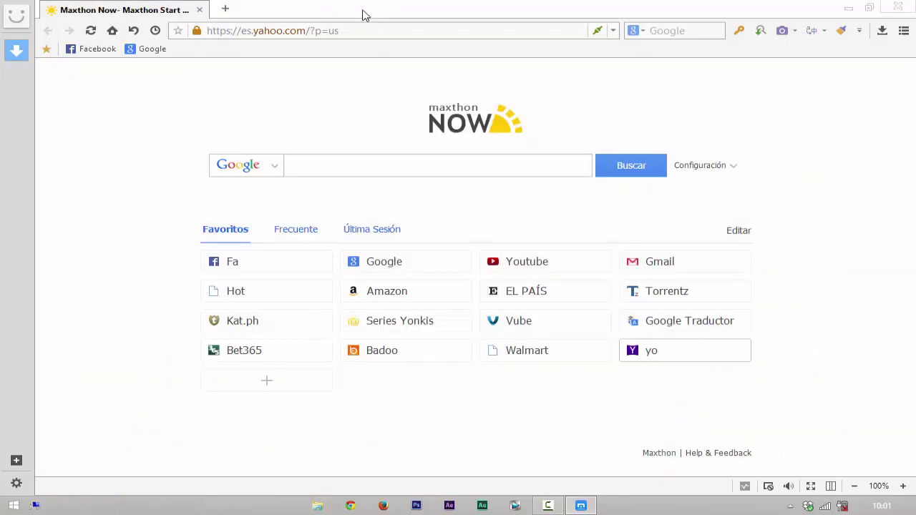
left_click(739, 232)
left_click(600, 351)
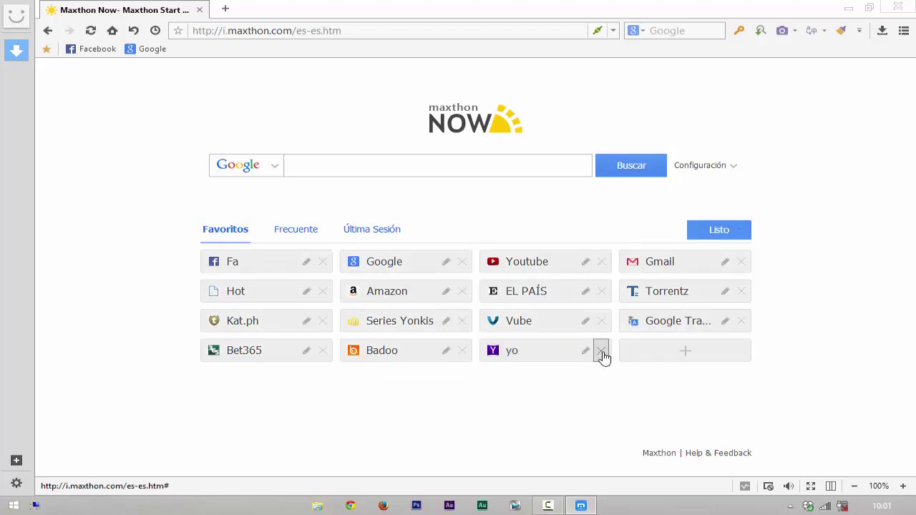
left_click(601, 322)
left_click(601, 293)
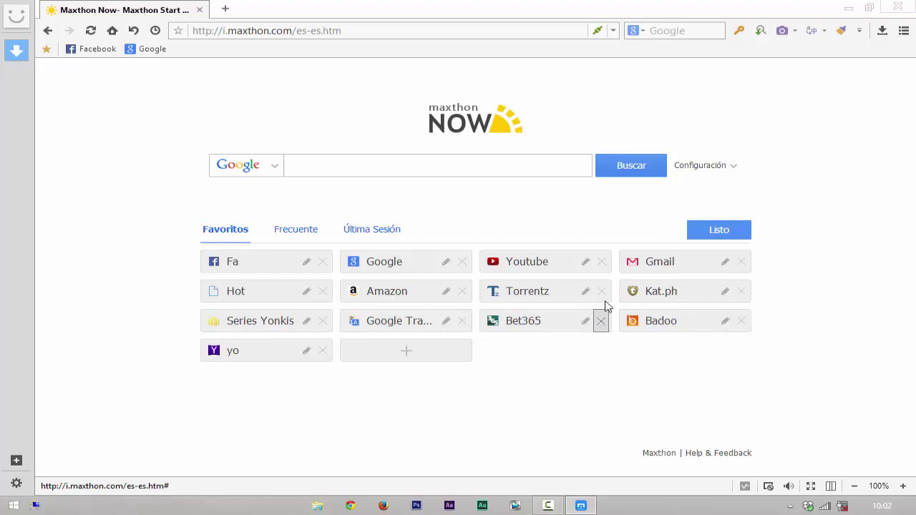
middle_click(602, 295)
left_click(601, 294)
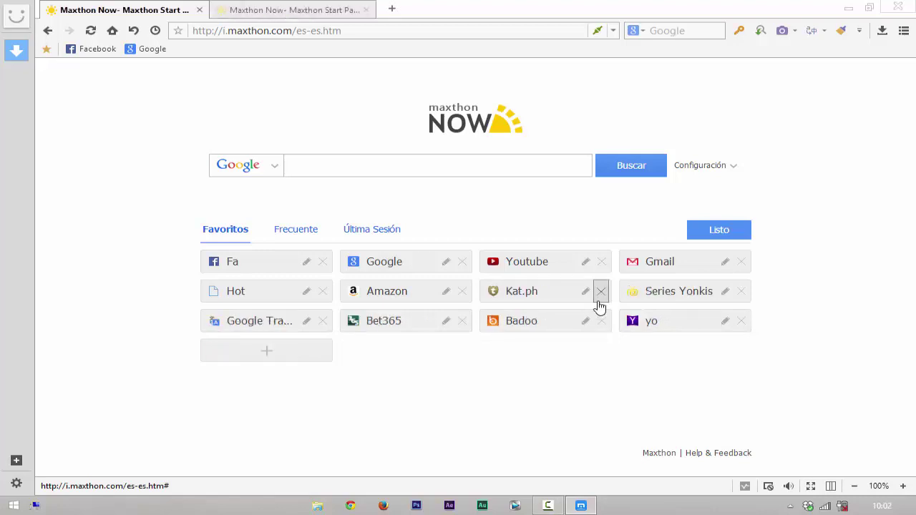
left_click(602, 321)
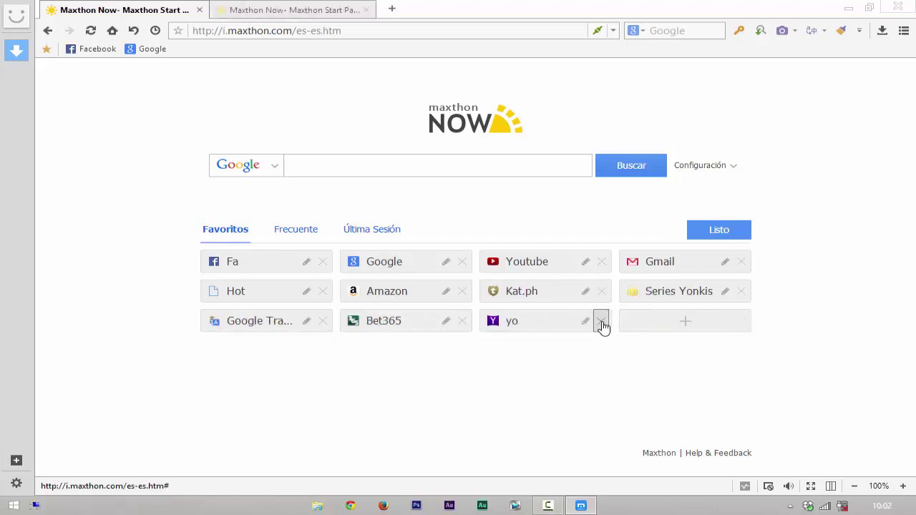
left_click(462, 320)
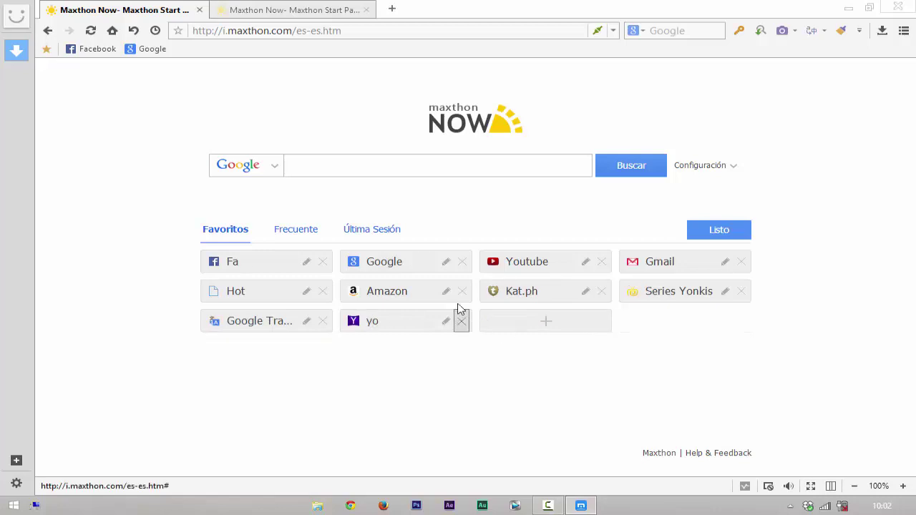
left_click(460, 294)
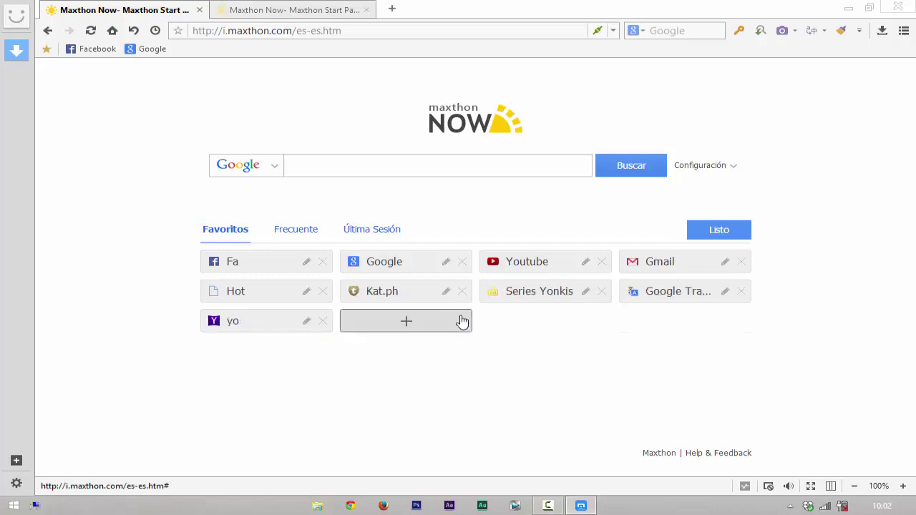
Step: Cancel an empty new-tile form, close the extra start-page tab, and leave edit mode
left_click(406, 322)
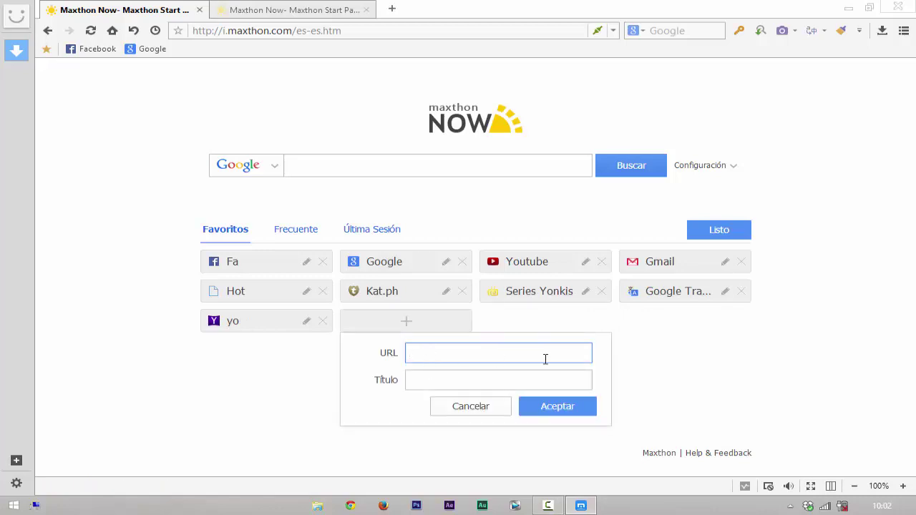
left_click(562, 409)
left_click(472, 410)
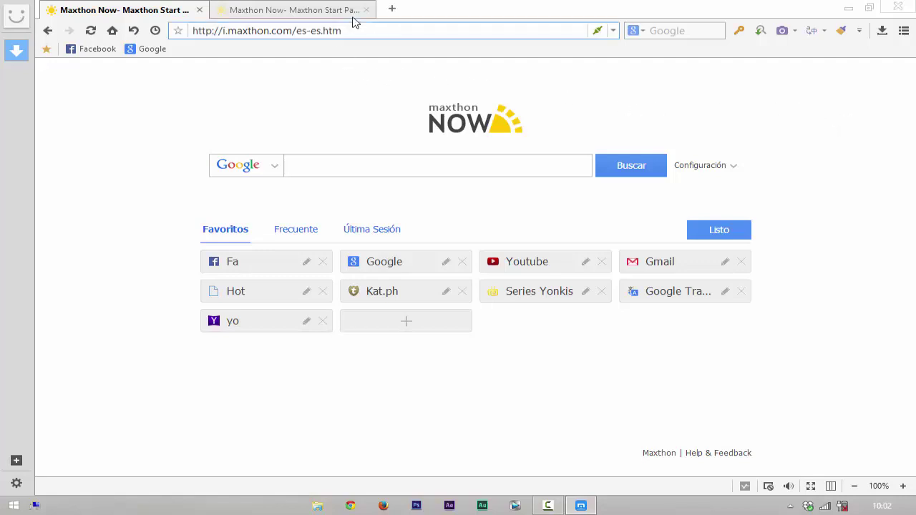
left_click(322, 14)
left_click(366, 9)
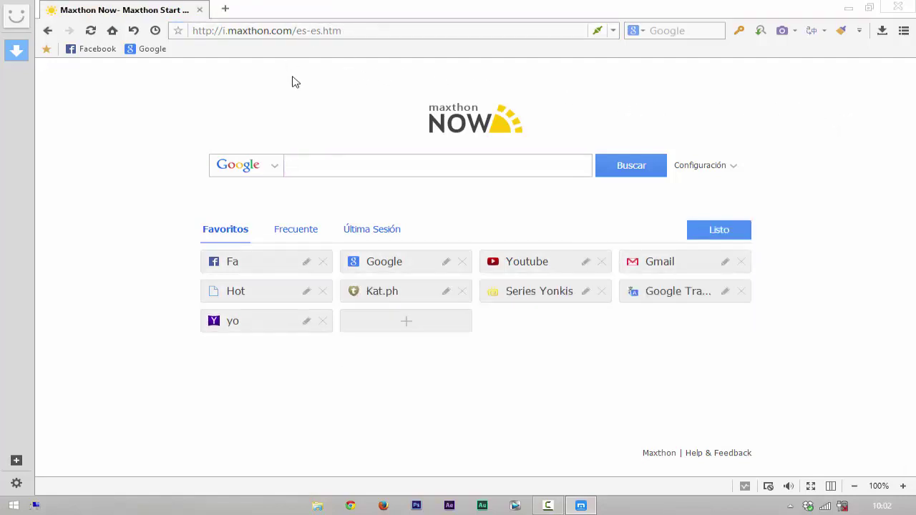
left_click(712, 230)
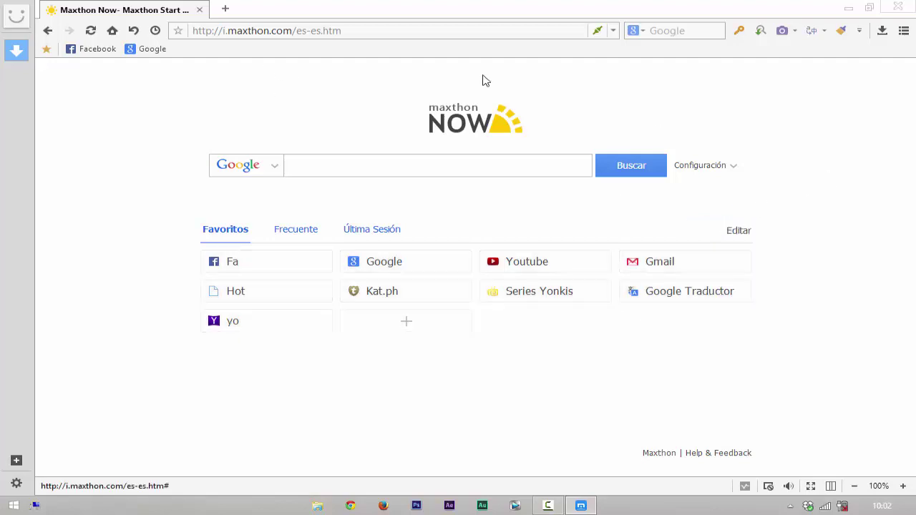
left_click(225, 10)
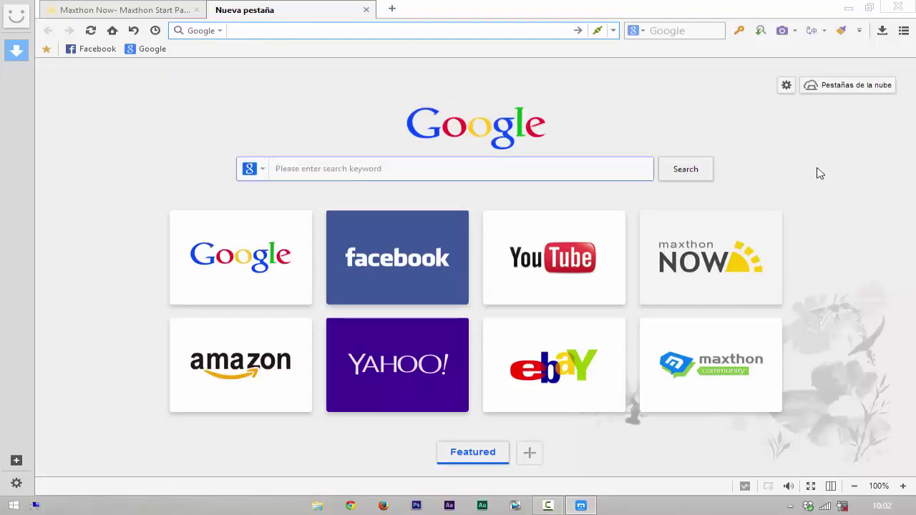
Step: Try the night-sky, beach and meadow Fondo backgrounds, ending on the starry night sky
left_click(786, 86)
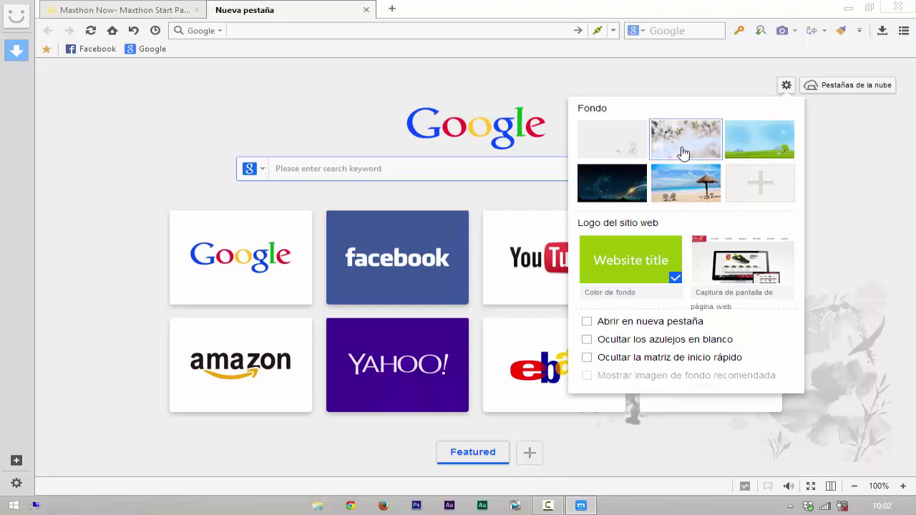
left_click(607, 187)
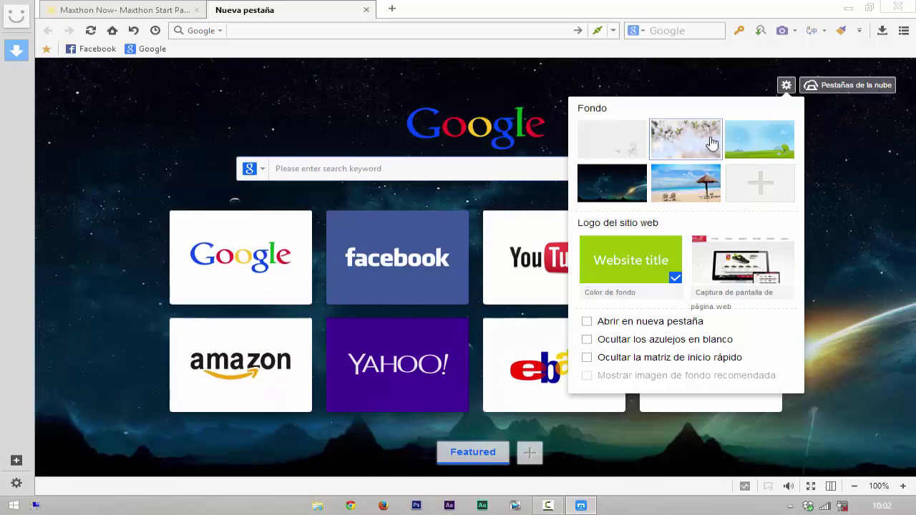
left_click(686, 184)
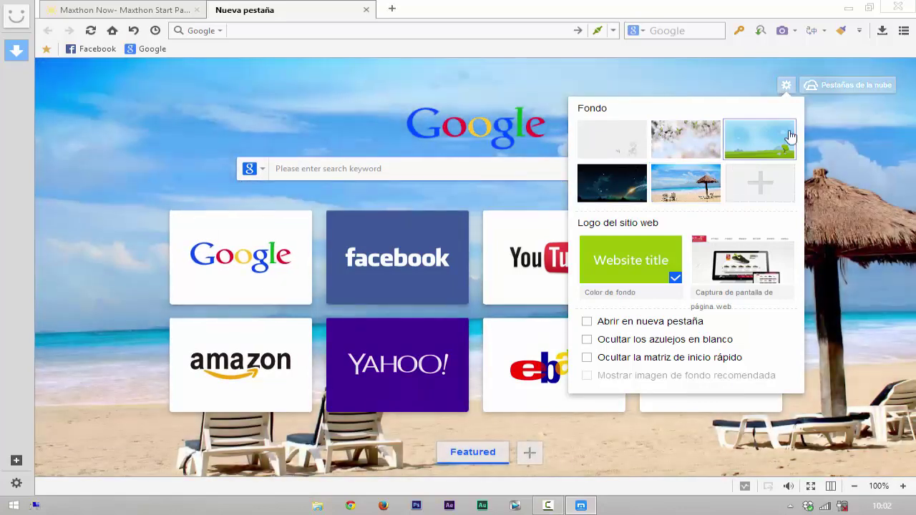
left_click(787, 138)
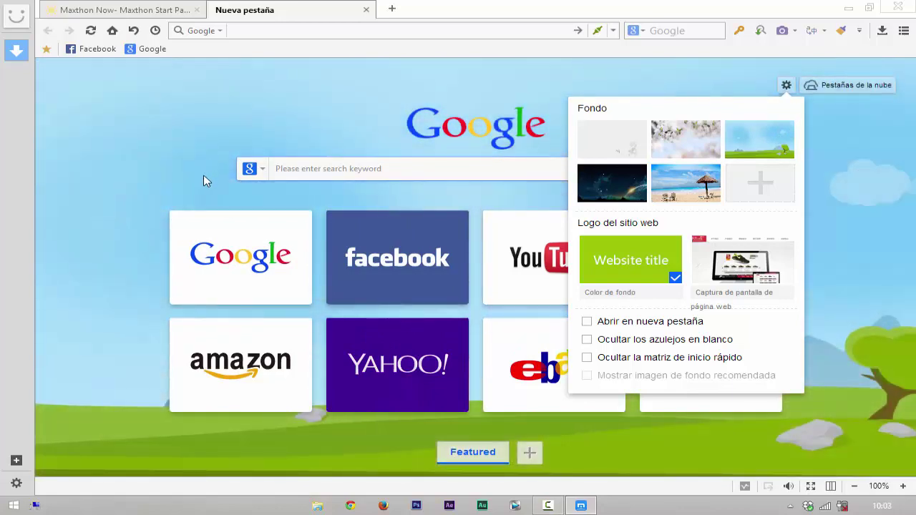
left_click(612, 194)
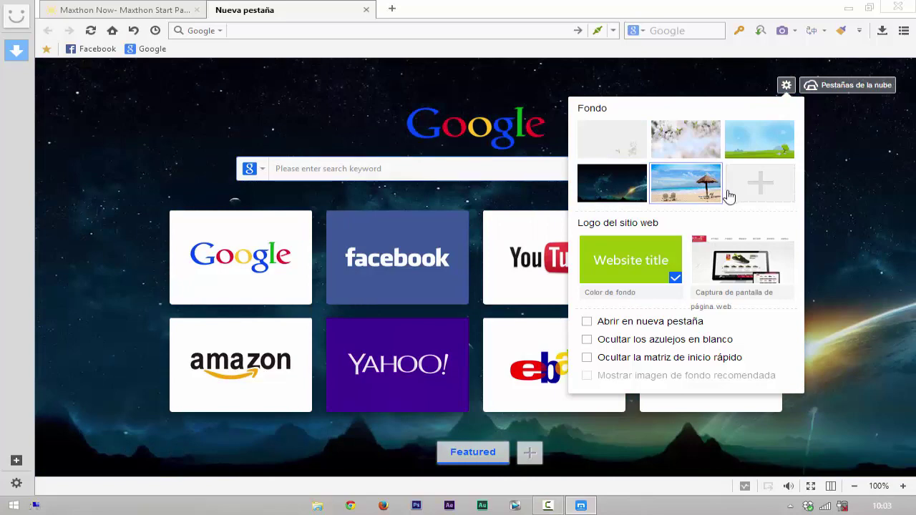
Step: Use the dancer image from Imágenes > WINDOWS 8 as the background and close the Fondo panel
left_click(766, 186)
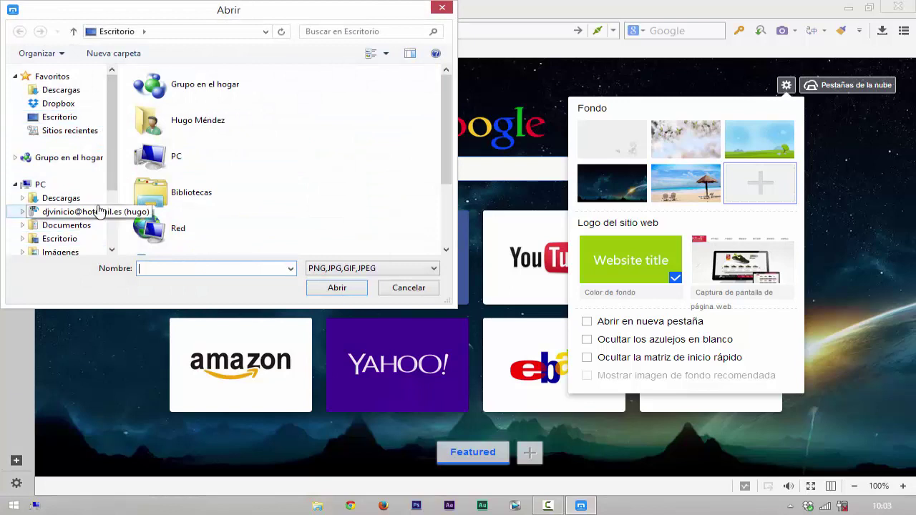
scroll(110, 187, "down", 1)
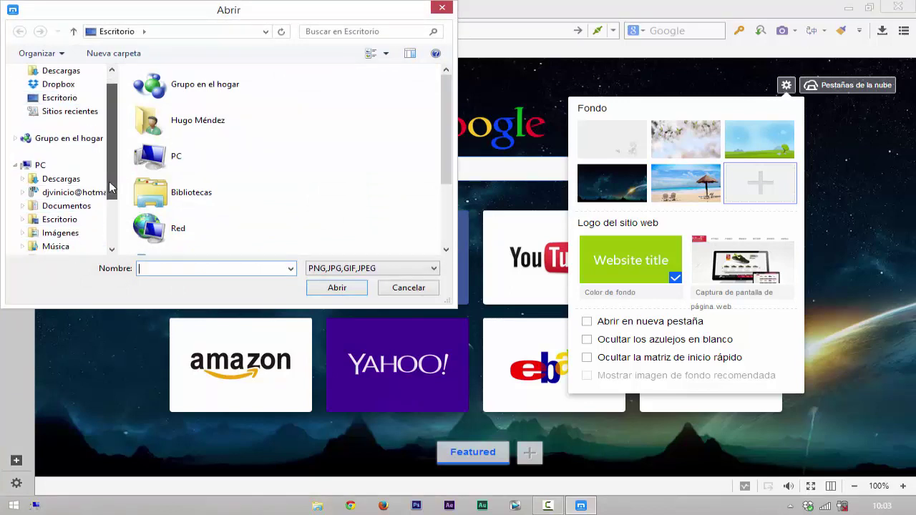
left_click(74, 233)
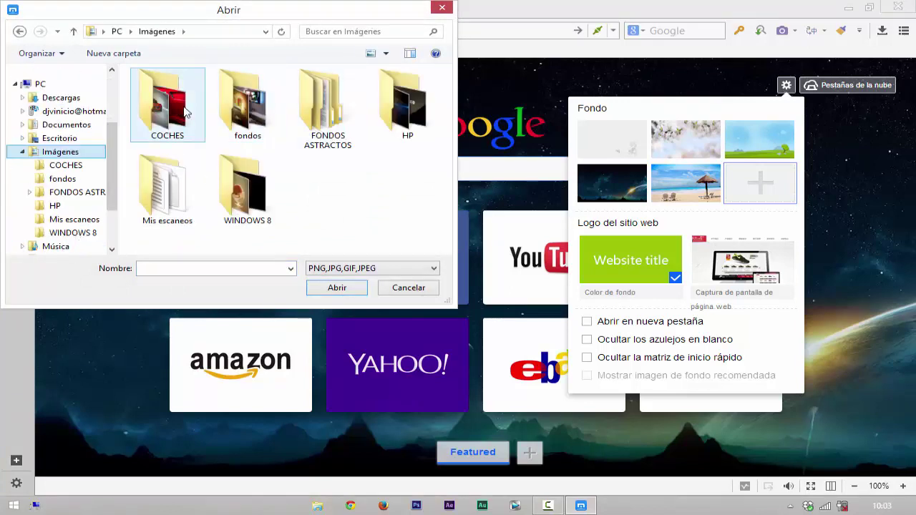
double_click(241, 208)
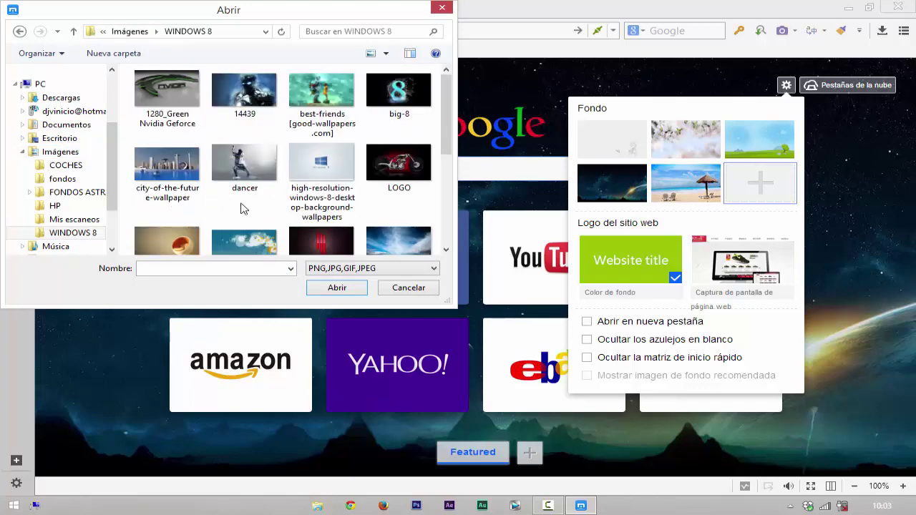
left_click(245, 184)
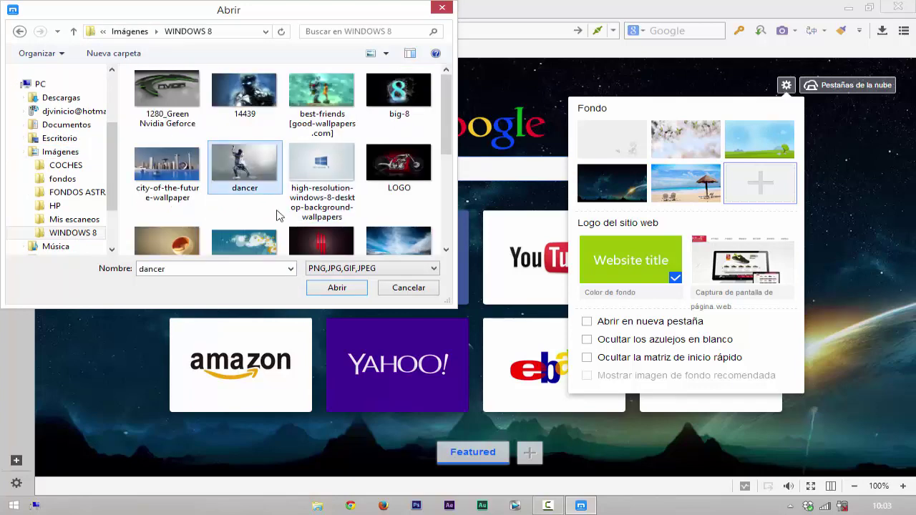
left_click(337, 288)
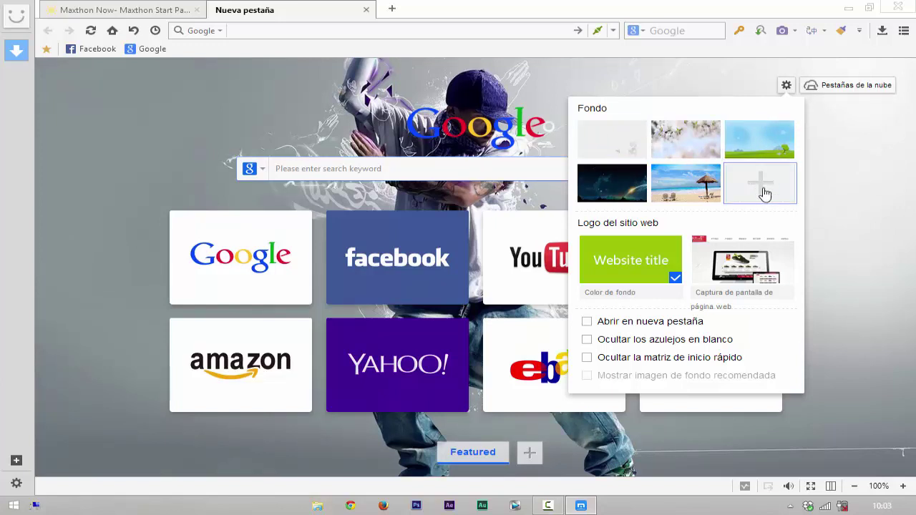
left_click(861, 148)
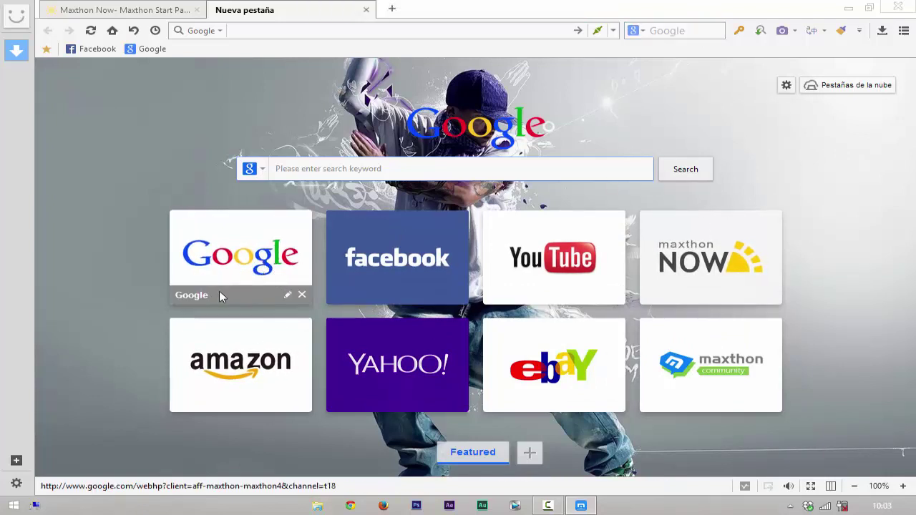
Step: Replace the Google speed-dial tile with Instagram from the Social catalogue
left_click(287, 297)
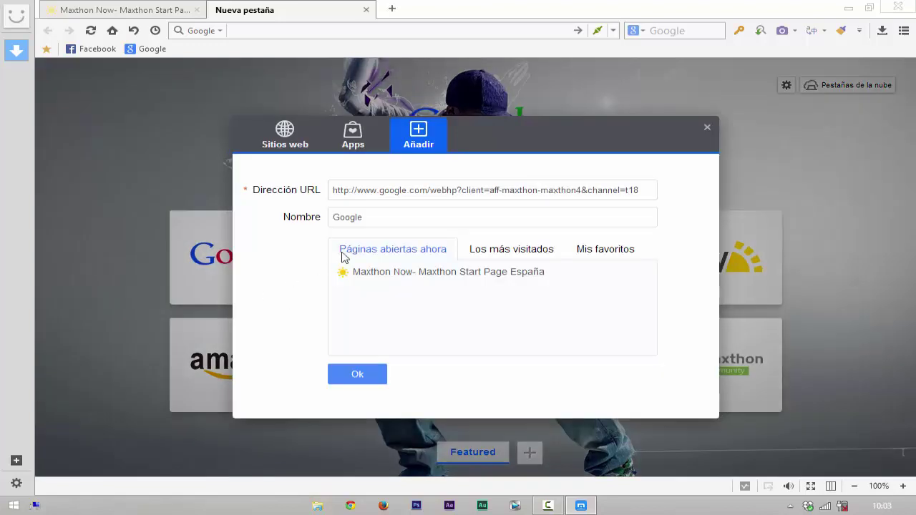
left_click(286, 140)
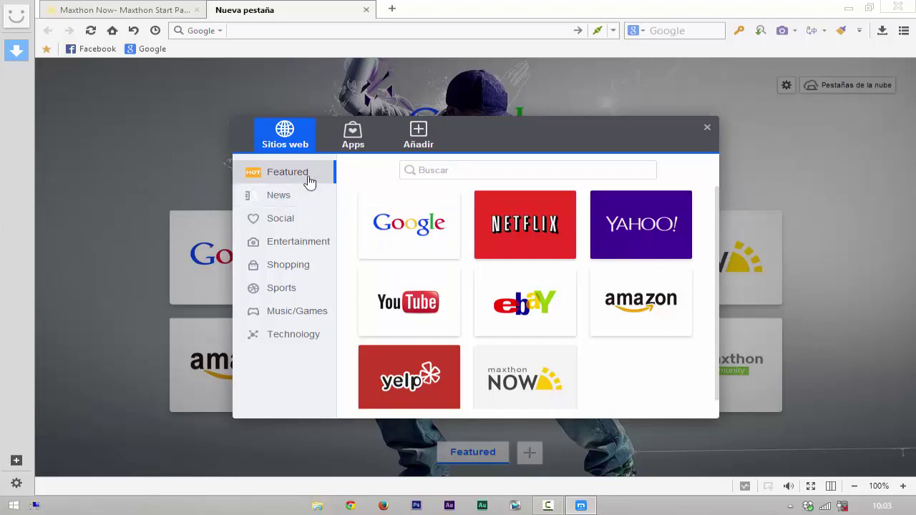
scroll(601, 294, "down", 1)
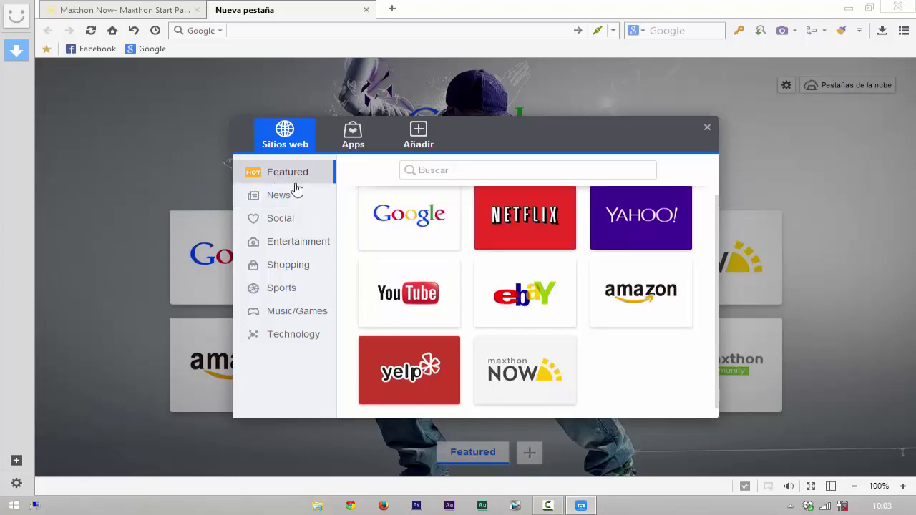
left_click(298, 202)
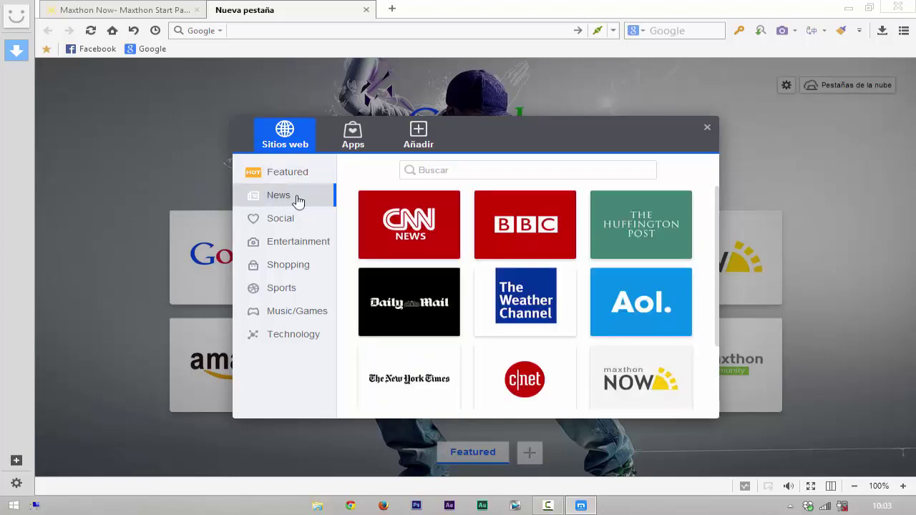
mouse_move(533, 257)
left_click(284, 220)
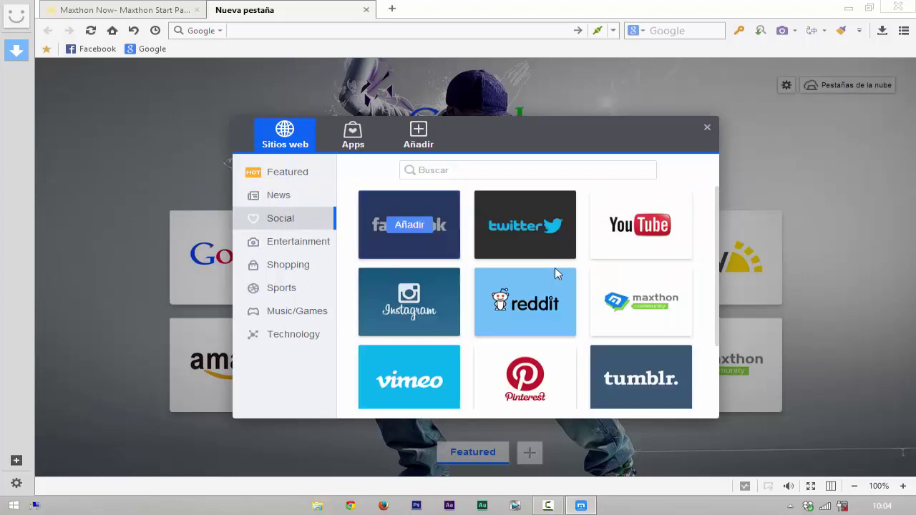
scroll(575, 291, "down", 2)
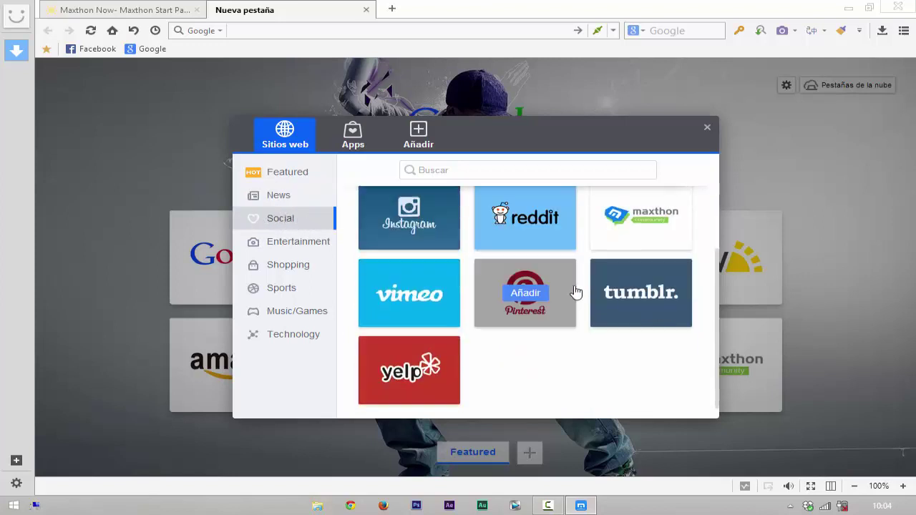
scroll(574, 293, "up", 2)
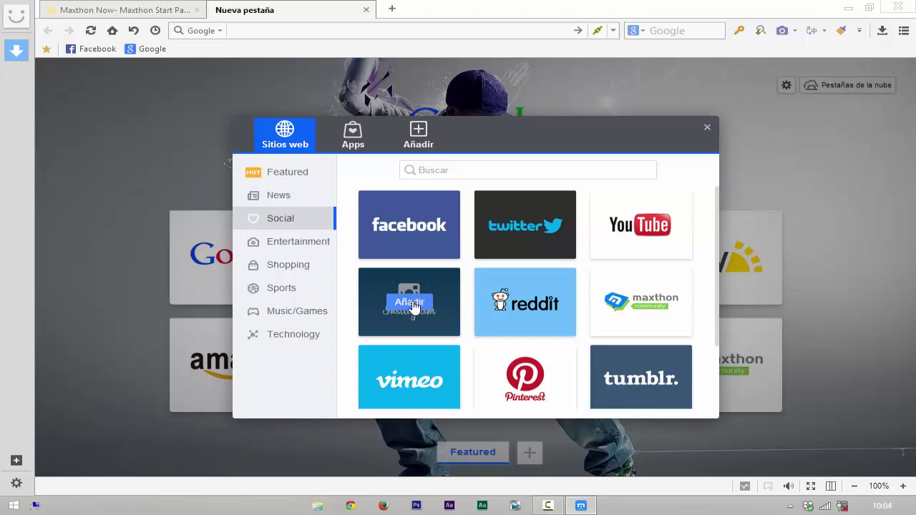
left_click(409, 302)
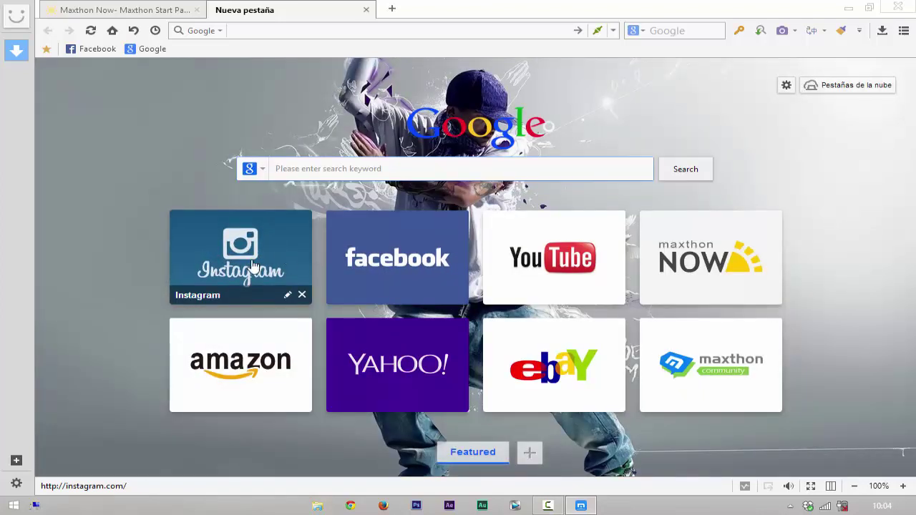
Step: Swap the Instagram tile for ESPN from Sports and remove the Maxthon Community tile
left_click(287, 296)
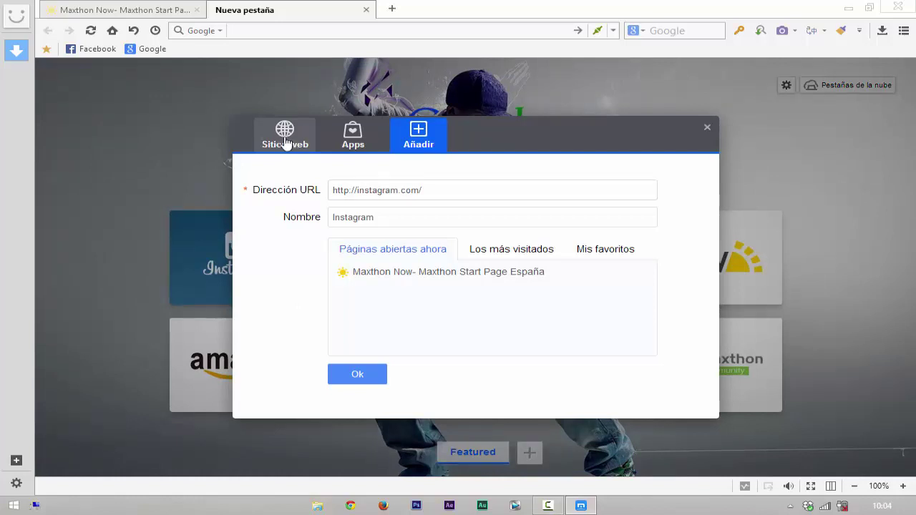
left_click(286, 143)
left_click(290, 266)
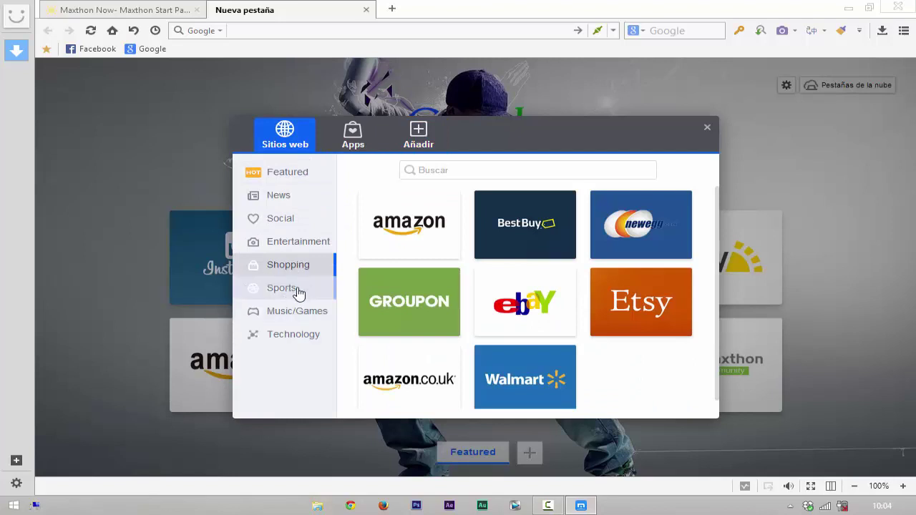
left_click(295, 289)
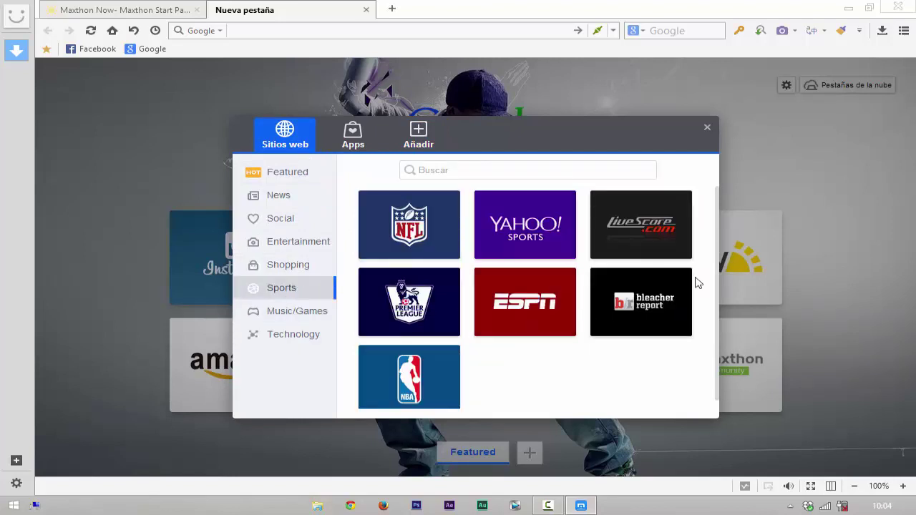
left_click(528, 303)
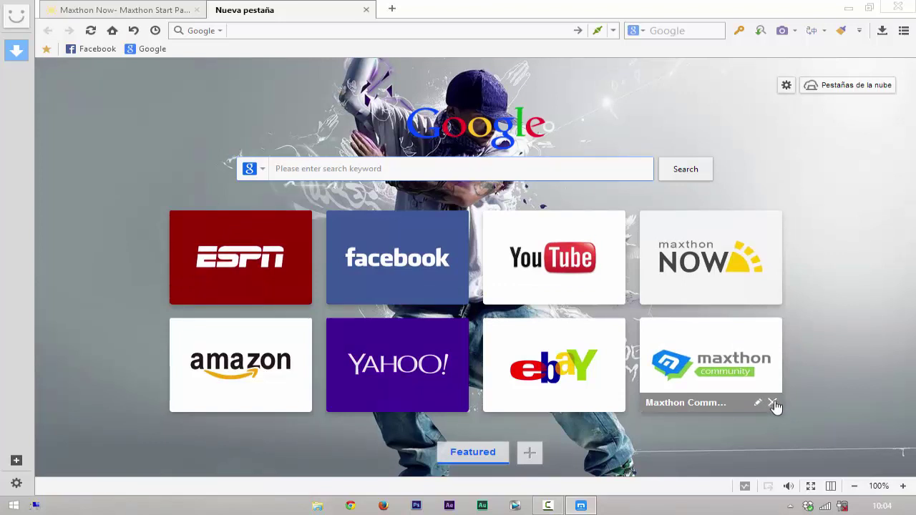
left_click(772, 403)
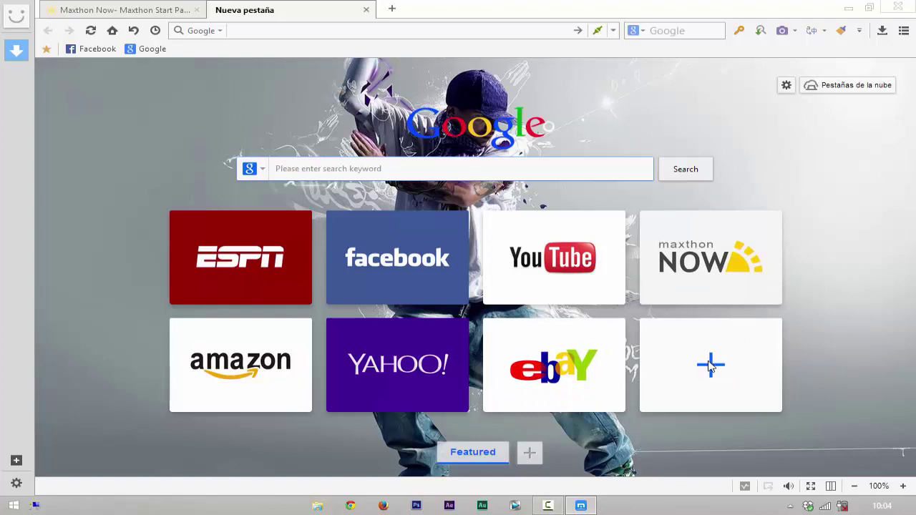
Step: Fill the empty slot with ESPN from the Sports catalogue
left_click(711, 365)
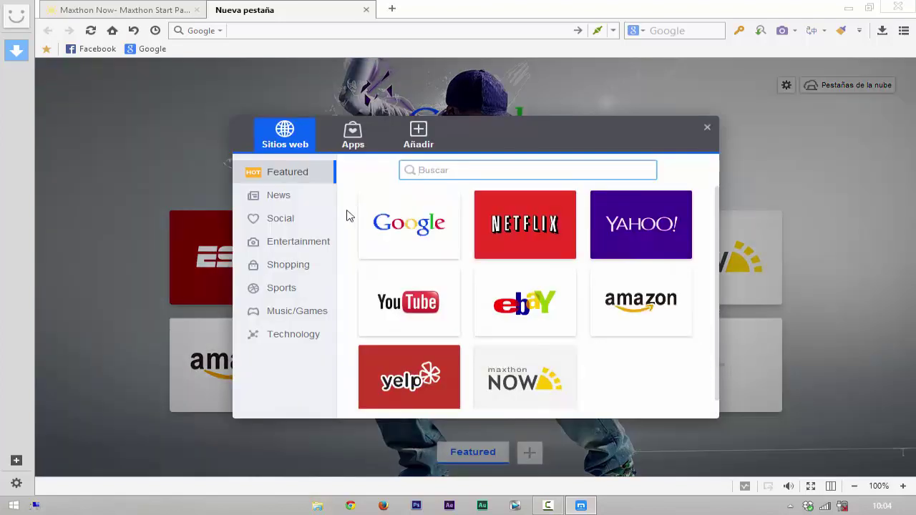
left_click(301, 311)
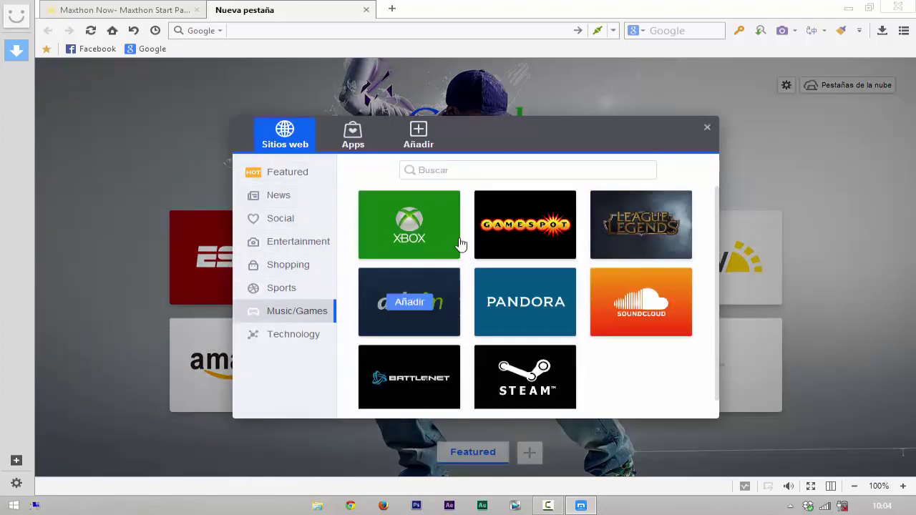
left_click(288, 336)
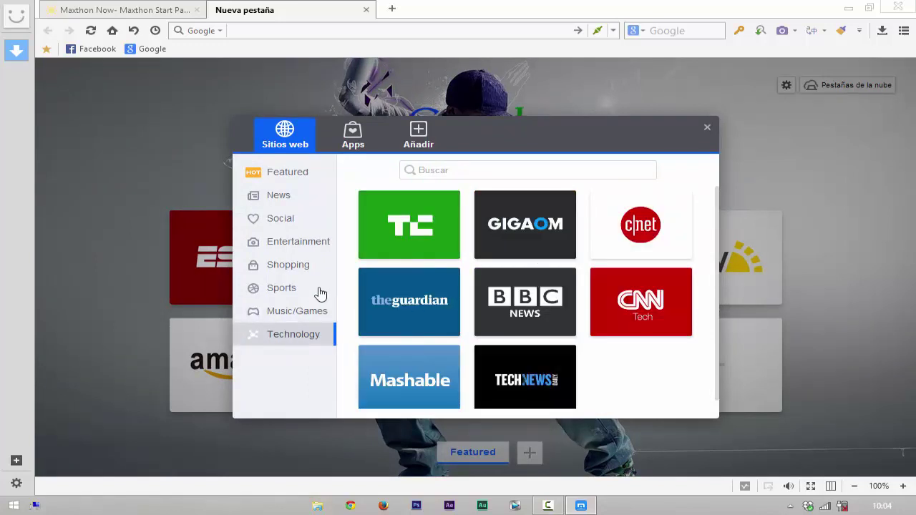
left_click(294, 290)
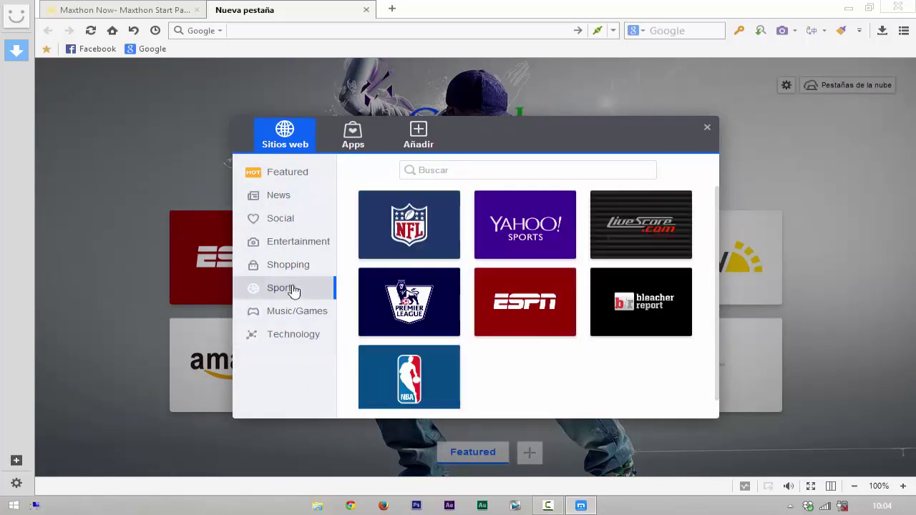
left_click(524, 302)
Step: Remove the Maxthon Now tile and put Vimeo from Social in the top-right slot
mouse_move(290, 270)
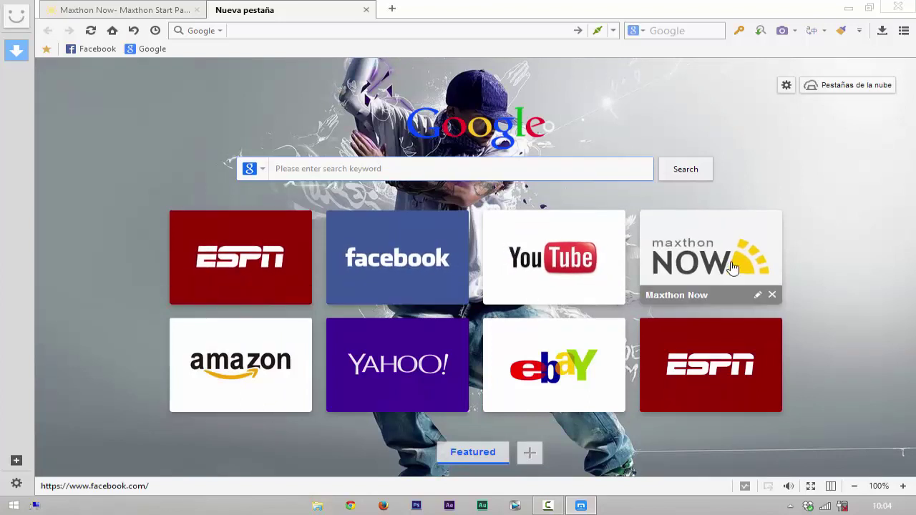
left_click(772, 296)
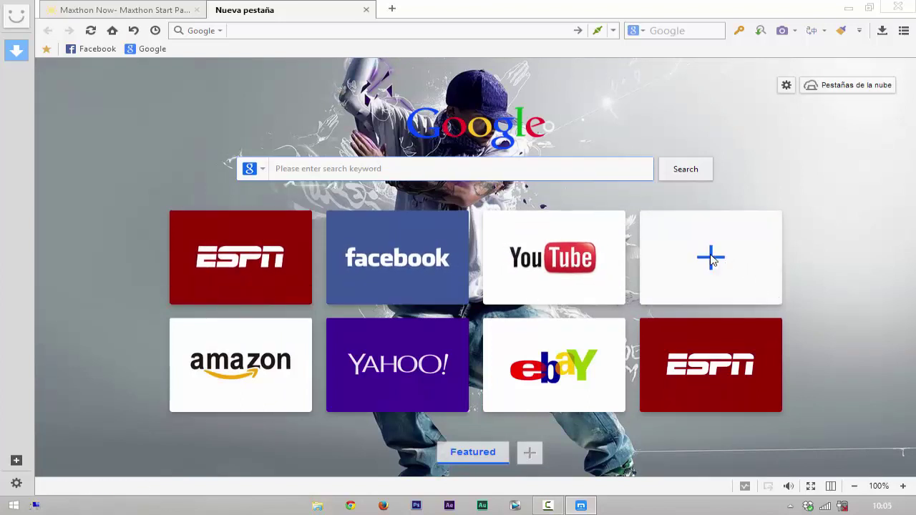
left_click(710, 259)
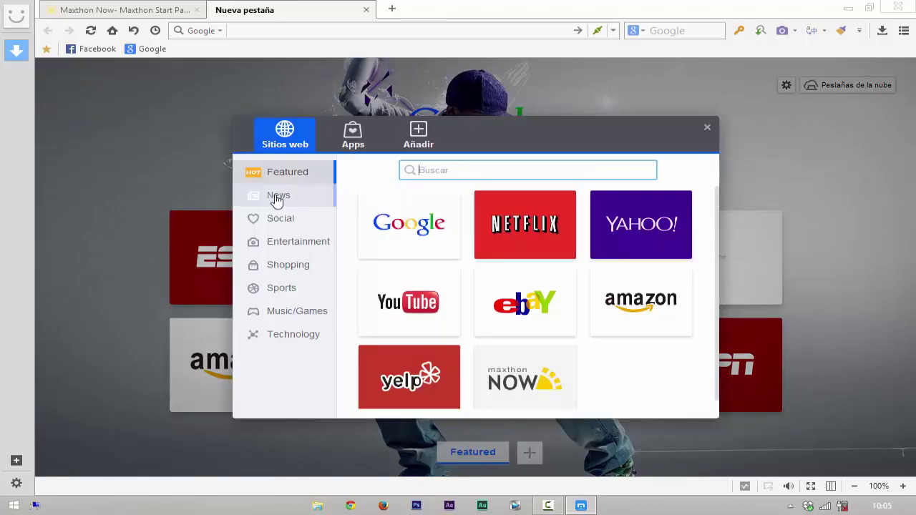
left_click(276, 199)
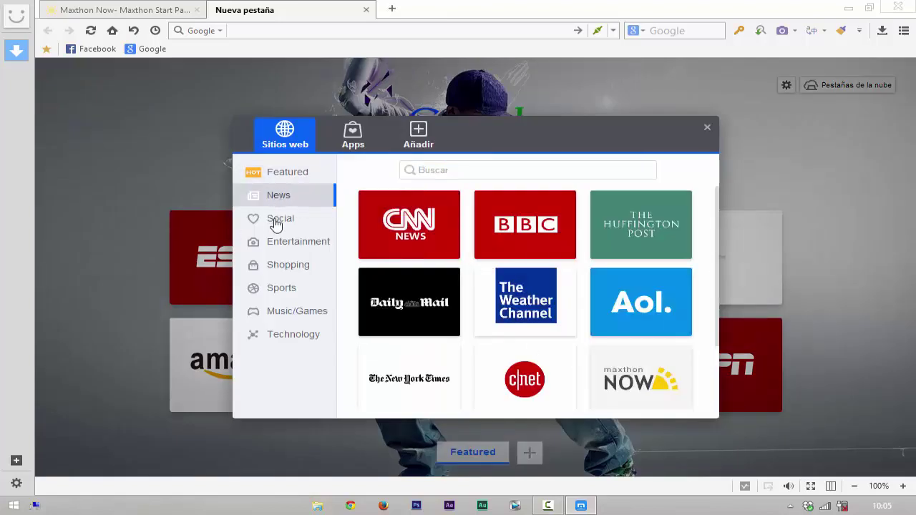
left_click(295, 226)
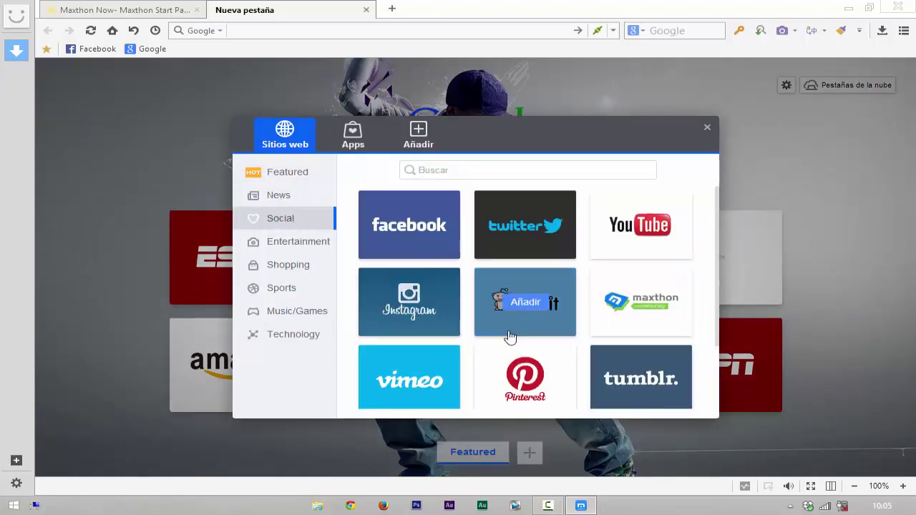
left_click(410, 380)
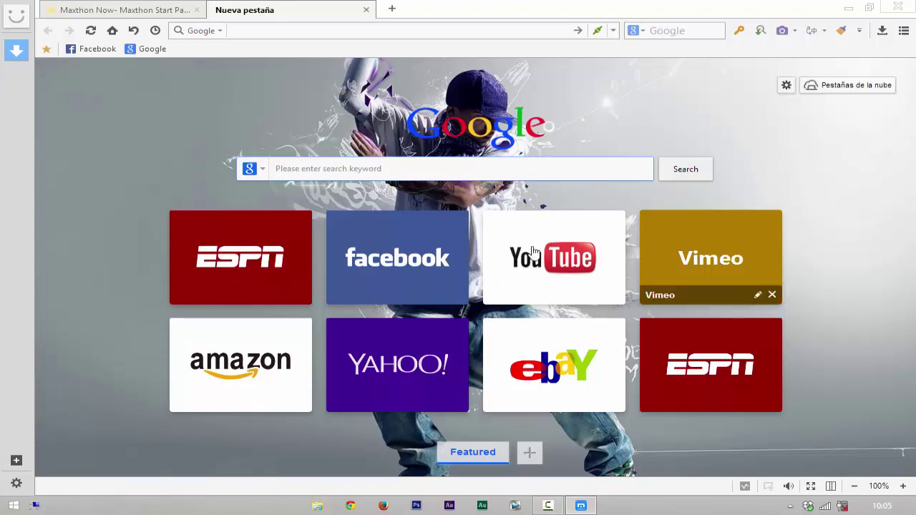
Step: Add a blank speed-dial page and fill its first two tiles with eBay and YouTube
left_click(531, 455)
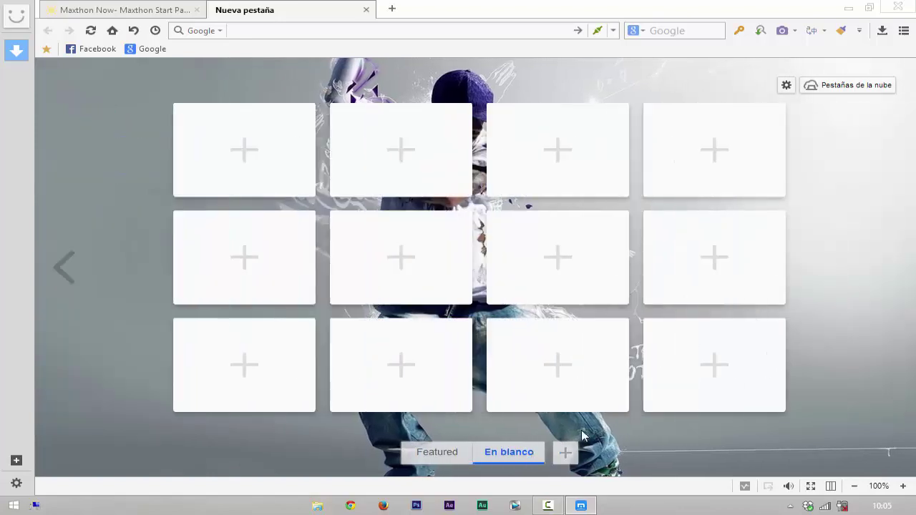
left_click(411, 177)
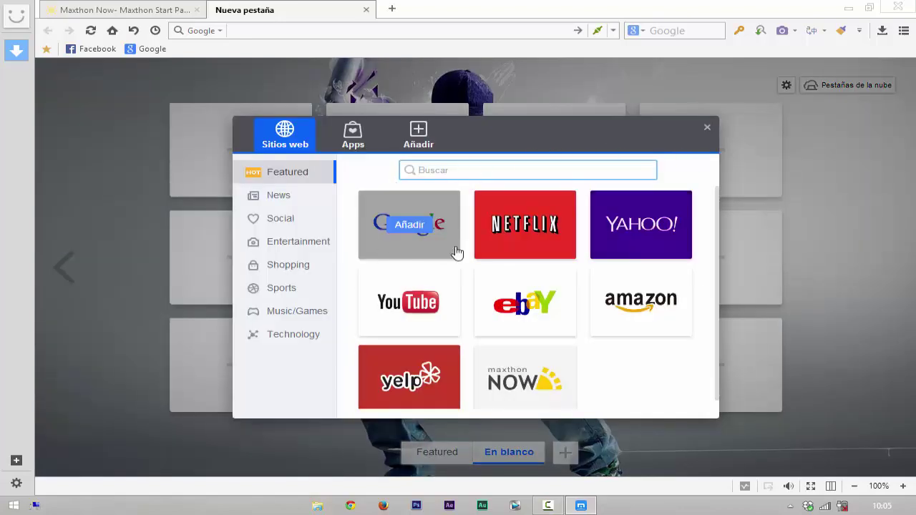
left_click(524, 302)
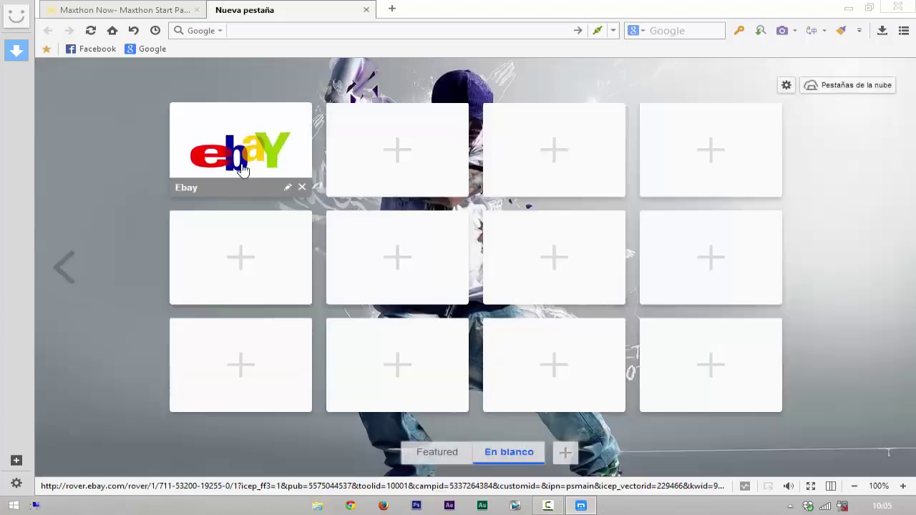
left_click(398, 153)
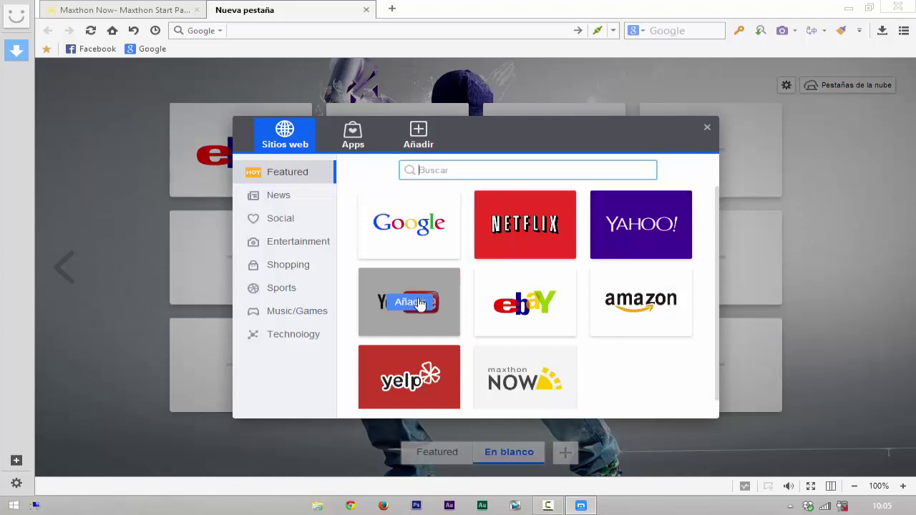
left_click(419, 303)
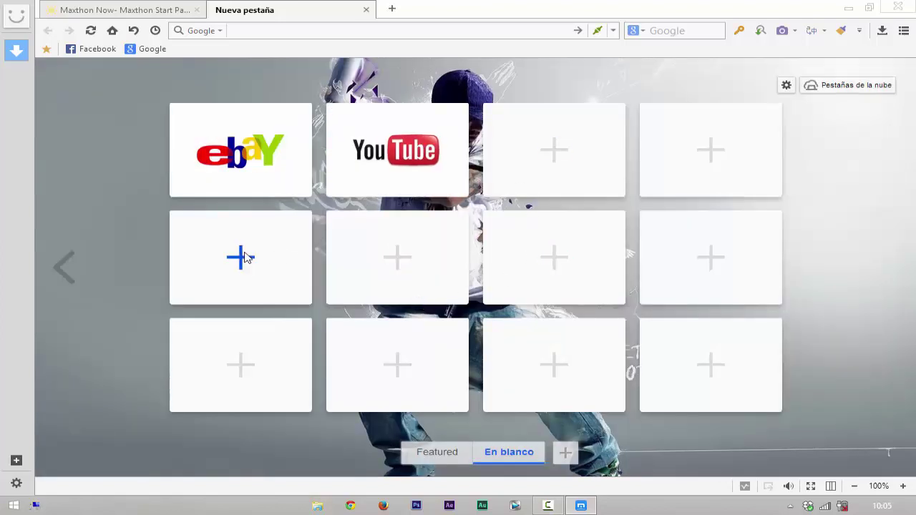
Step: Add NFL from Sports and Xbox from Music/Games as the next two tiles
left_click(244, 258)
left_click(297, 287)
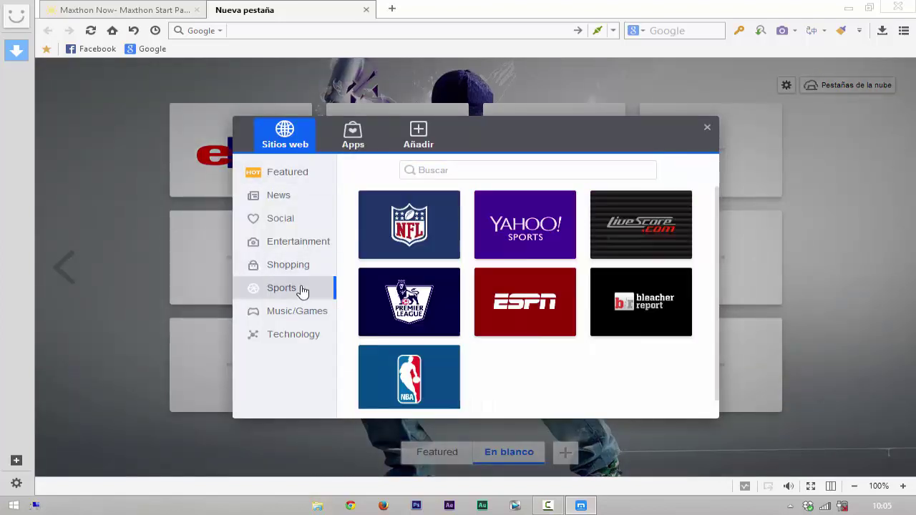
left_click(414, 220)
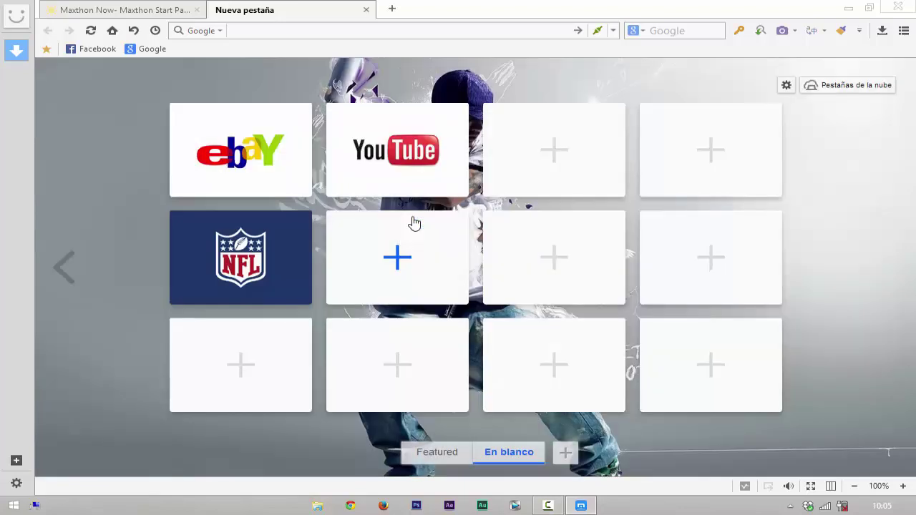
left_click(401, 265)
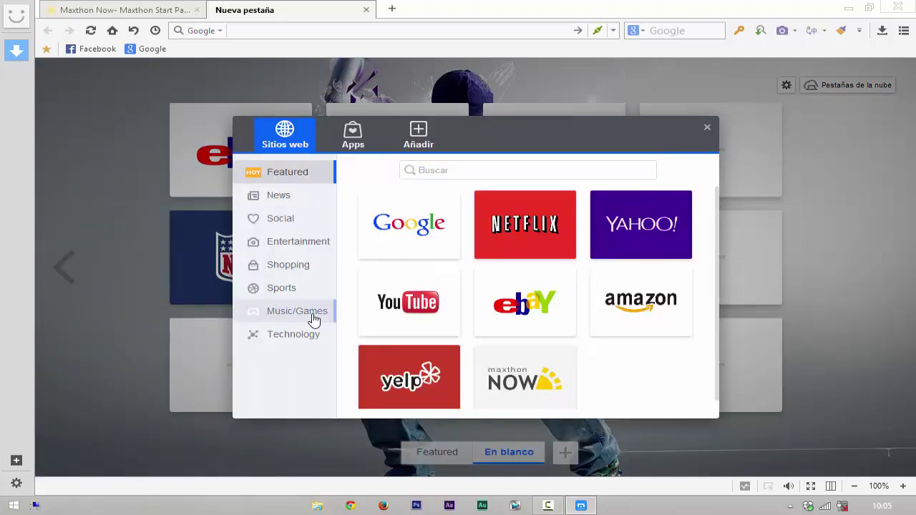
left_click(313, 313)
left_click(403, 235)
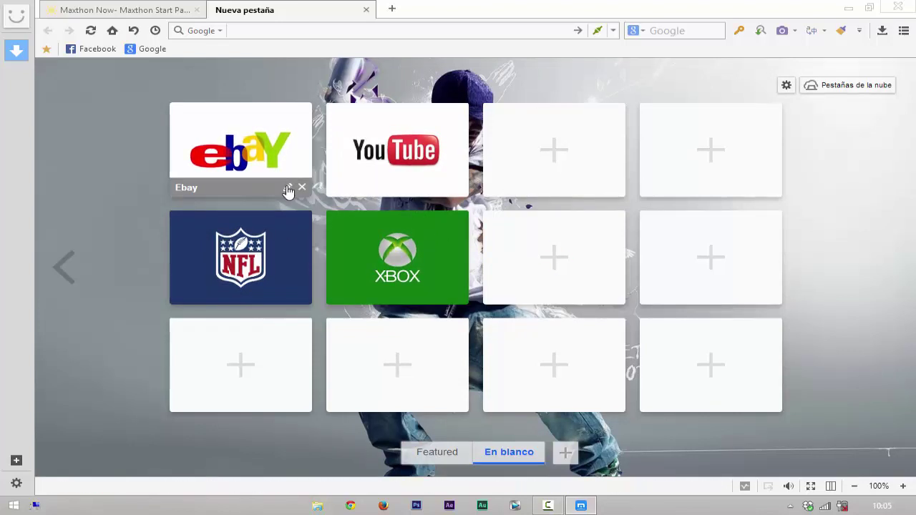
Step: Rename the eBay tile to 'Eb' and save the change
left_click(288, 188)
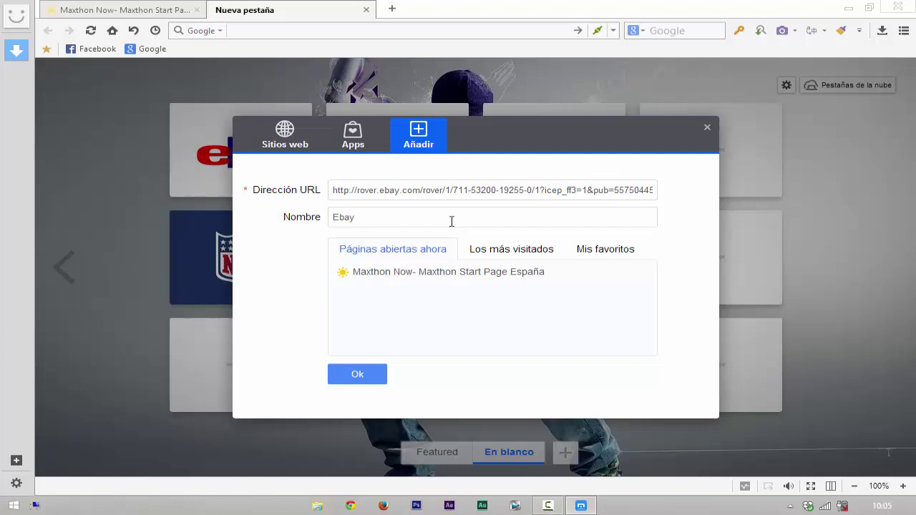
left_click(372, 218)
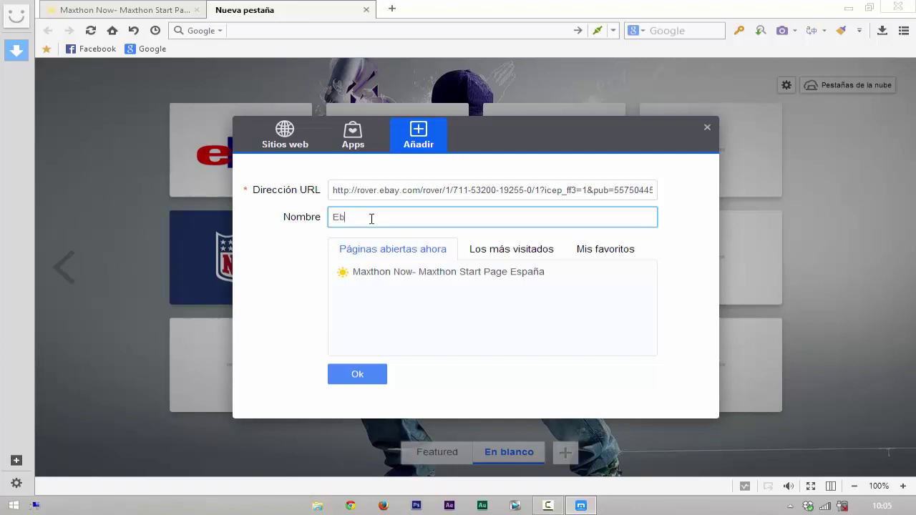
left_click(367, 377)
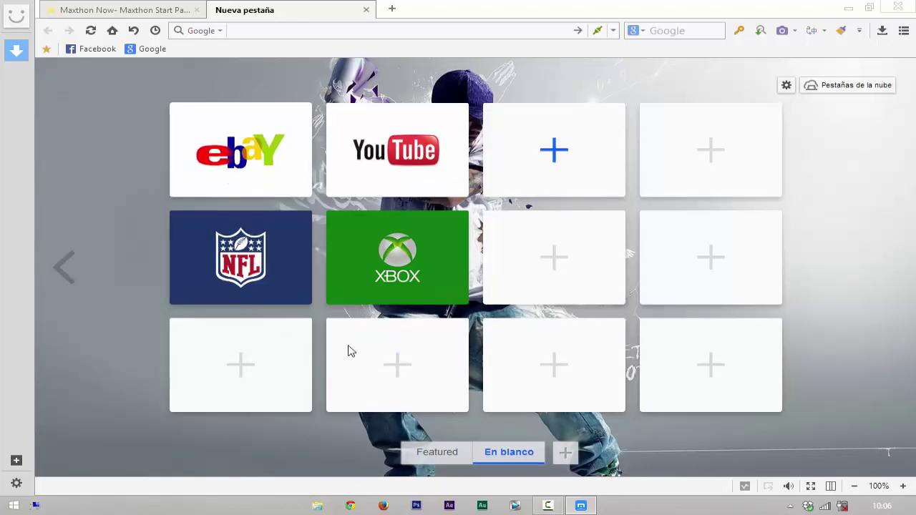
Step: Browse the Apps list for the third tile, then switch to adding a custom site
left_click(241, 368)
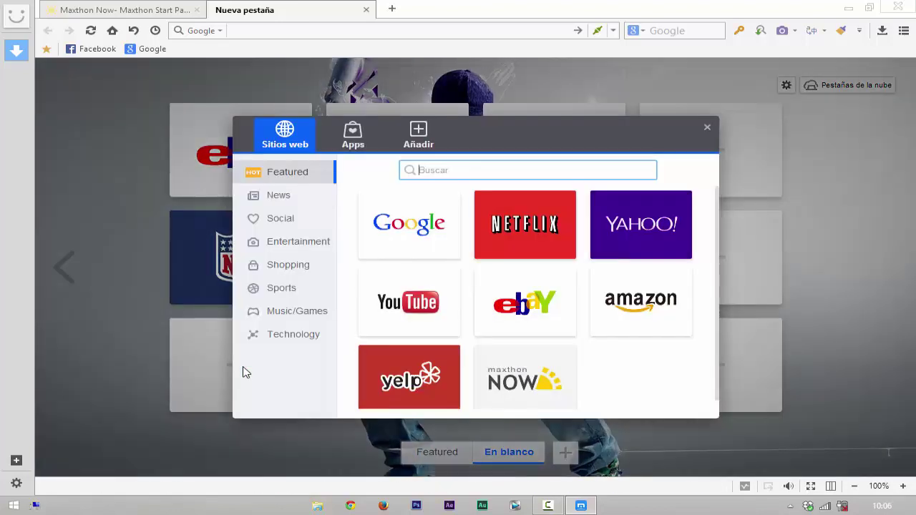
left_click(352, 139)
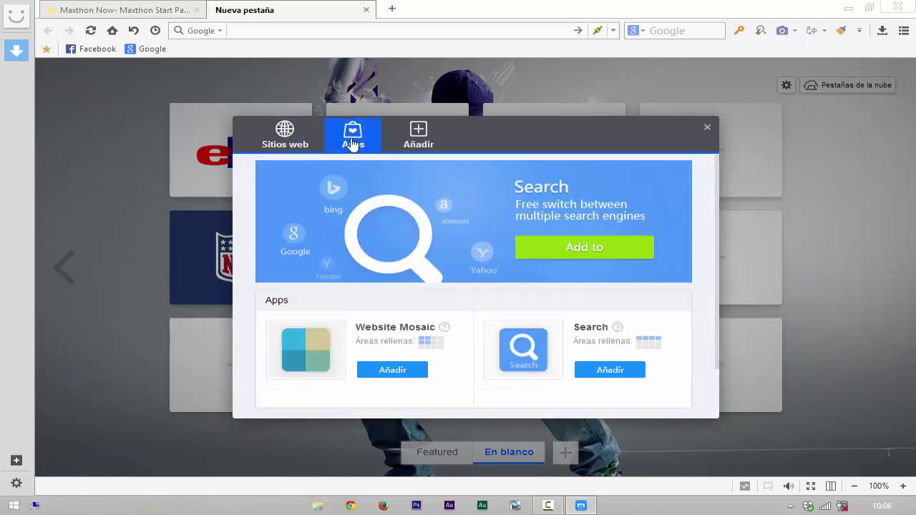
scroll(482, 372, "down", 1)
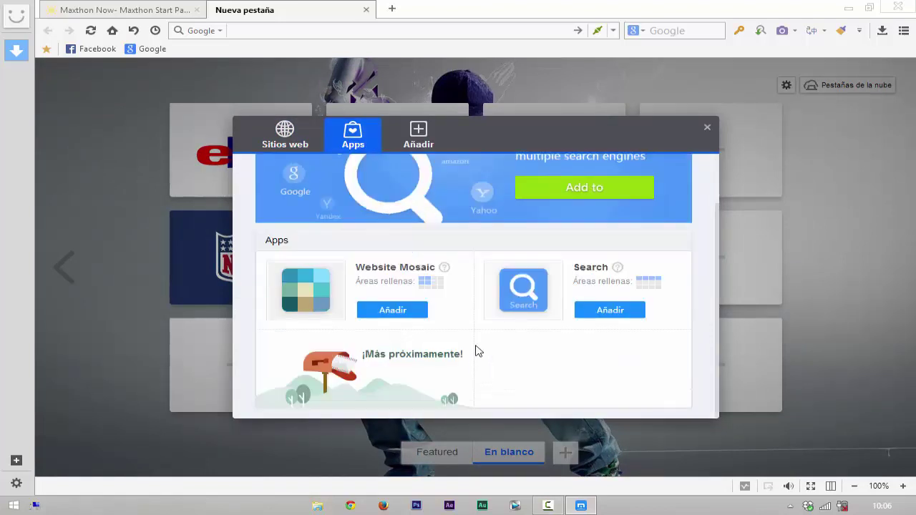
left_click(422, 137)
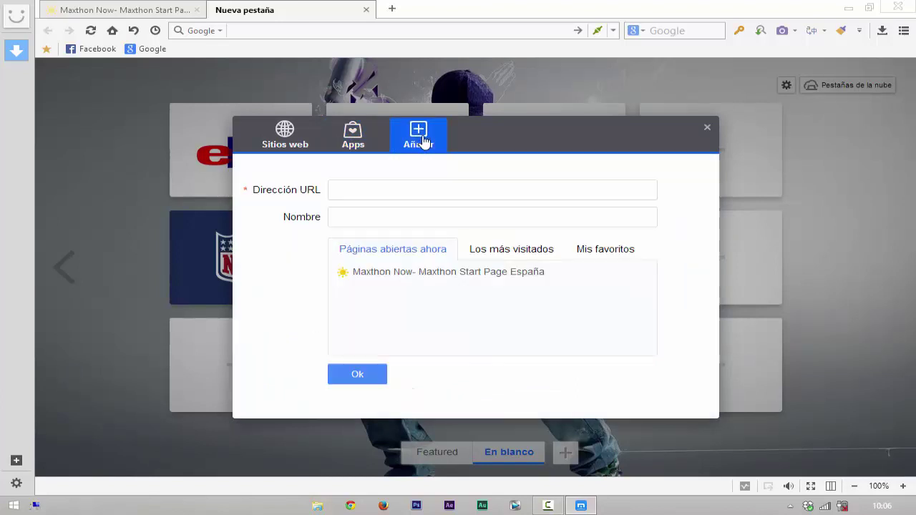
Step: Open a new browser tab, then bring the Maxthon Now start page to the front
left_click(392, 9)
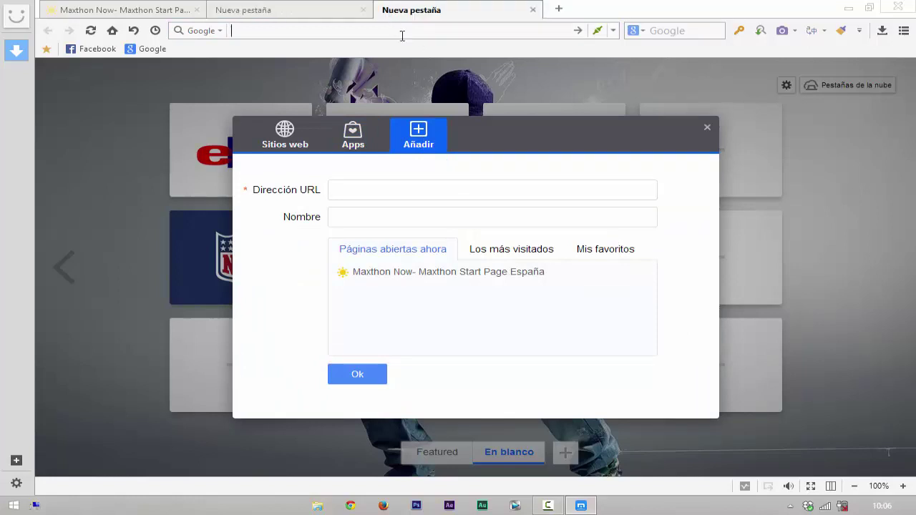
left_click(431, 14)
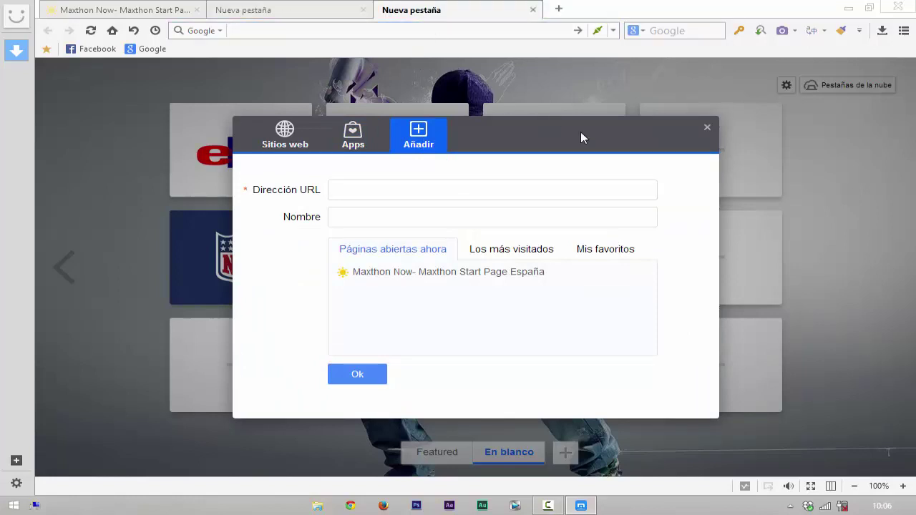
left_click(262, 14)
left_click(125, 9)
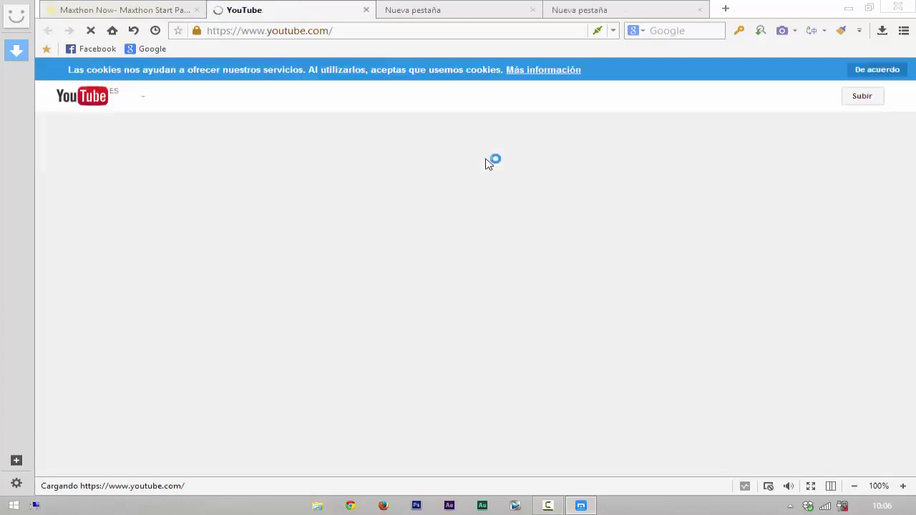
Step: Copy the YouTube page address, then close the YouTube and extra blank tabs
left_click(295, 26)
key("cmd+c")
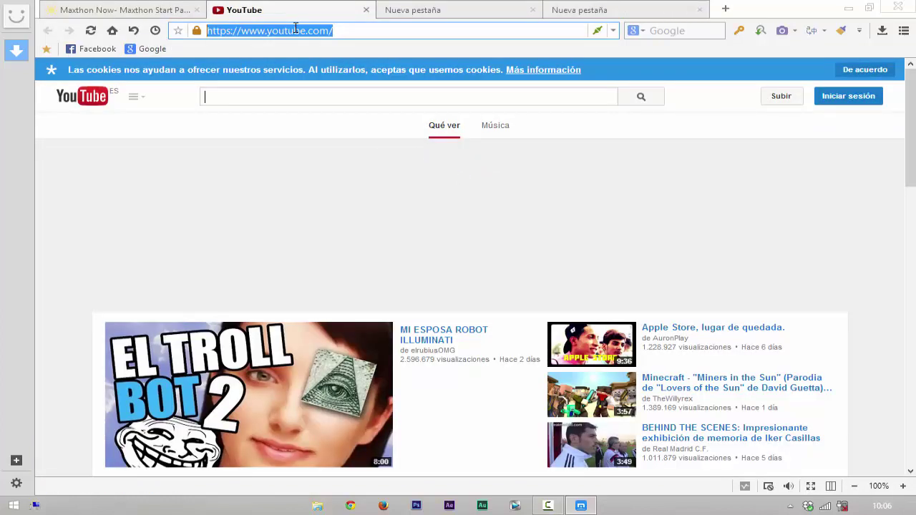
right_click(294, 27)
left_click(345, 99)
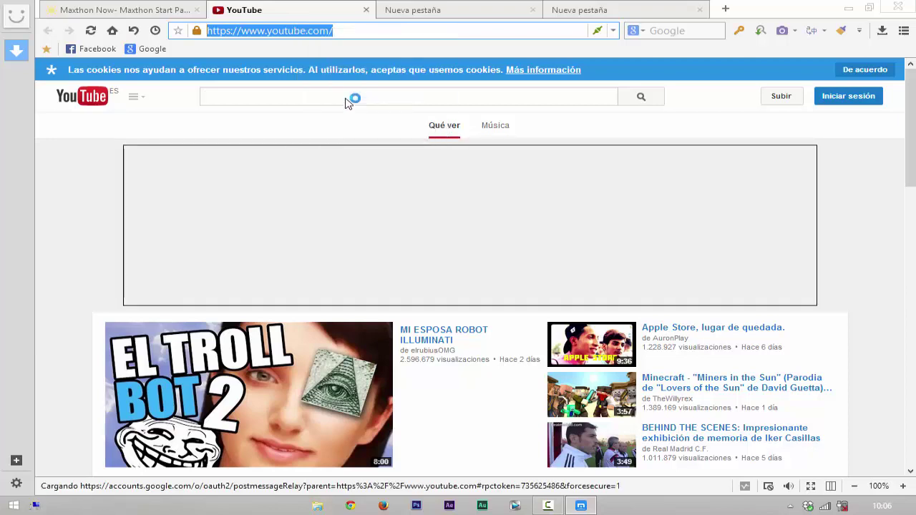
left_click(365, 10)
left_click(365, 10)
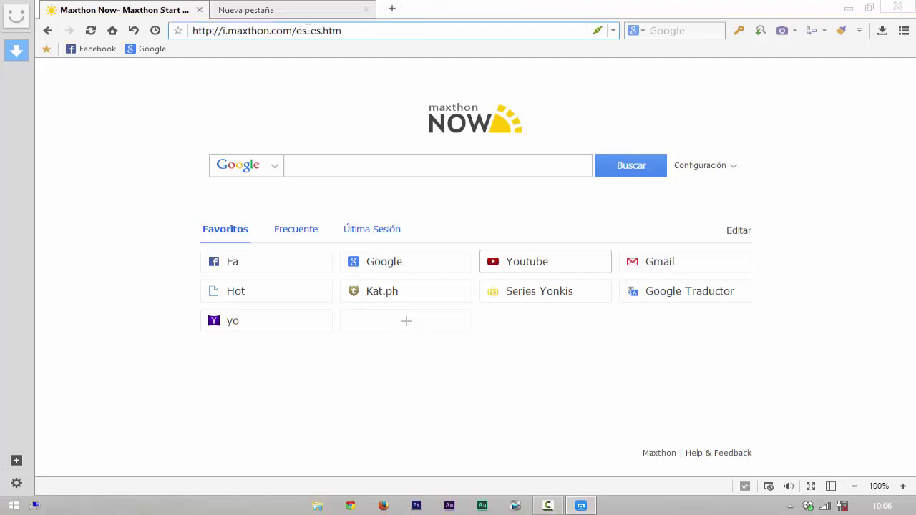
left_click(300, 18)
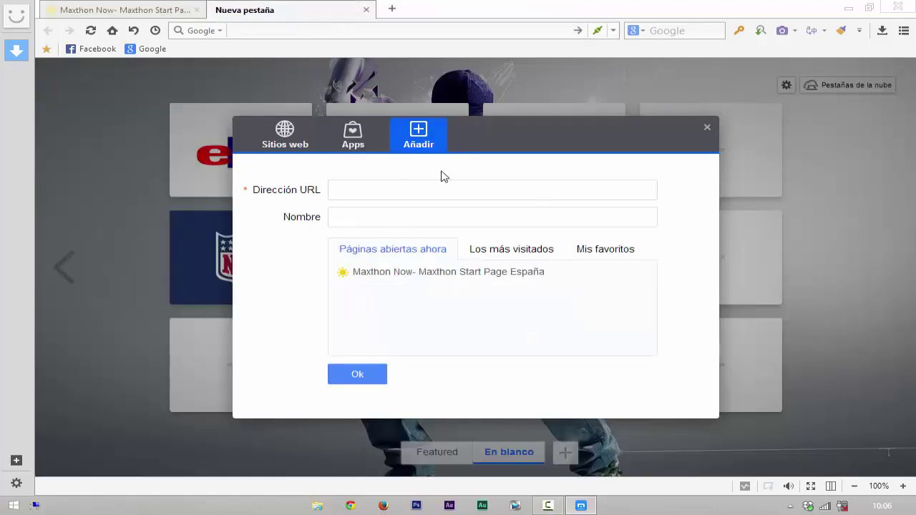
left_click(402, 187)
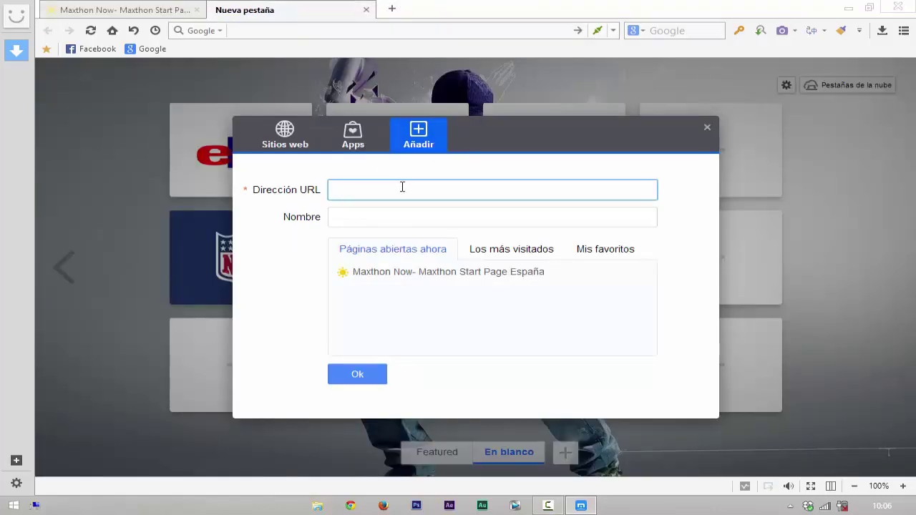
right_click(402, 187)
left_click(452, 242)
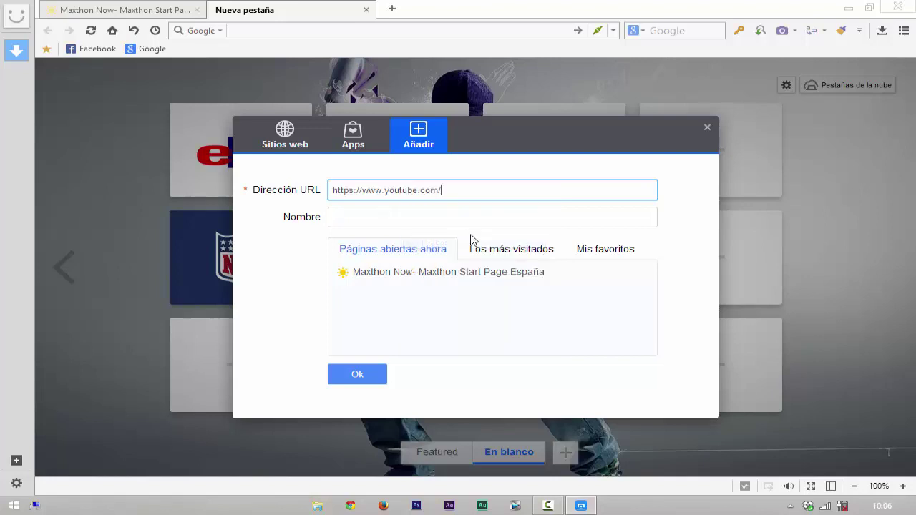
left_click(394, 215)
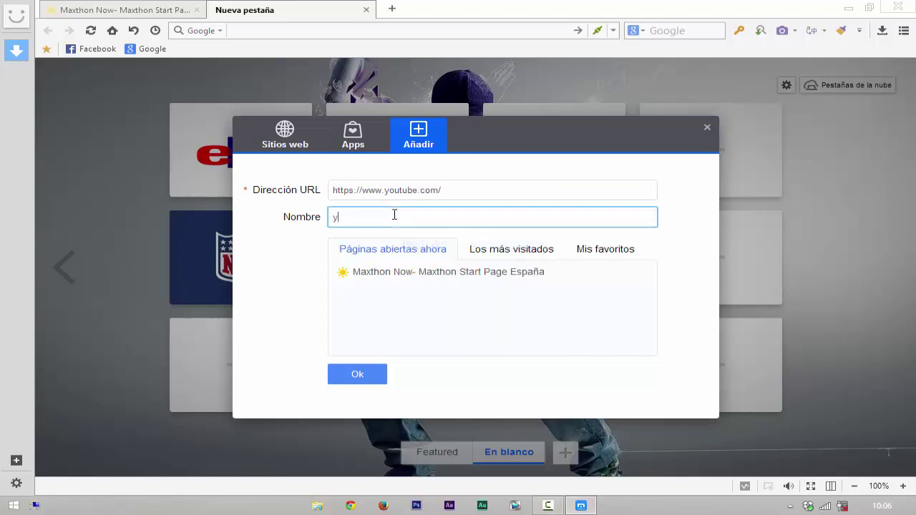
left_click(351, 379)
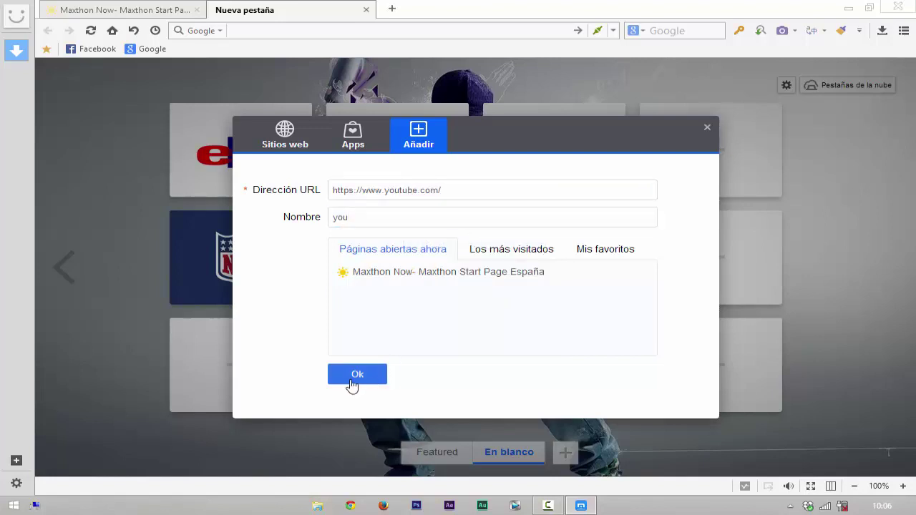
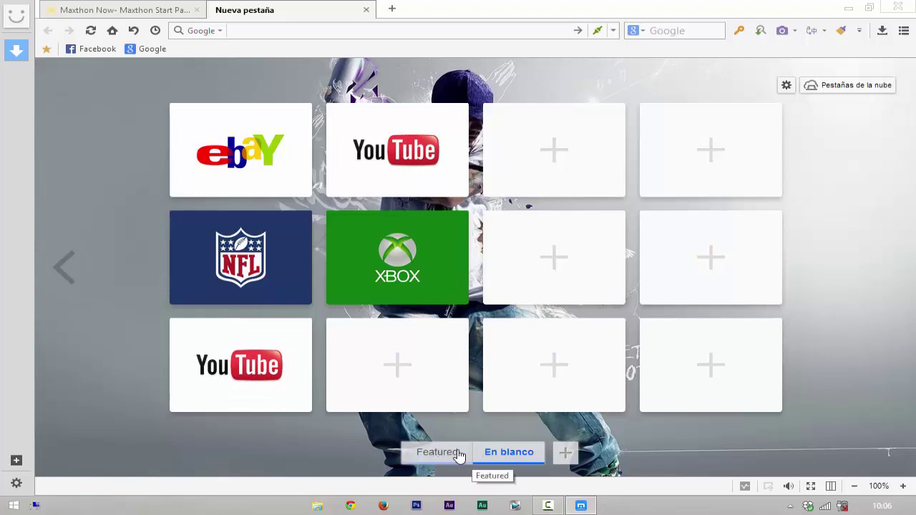
Step: Rename the Featured speed-dial group to 'favoritas'
left_click(434, 457)
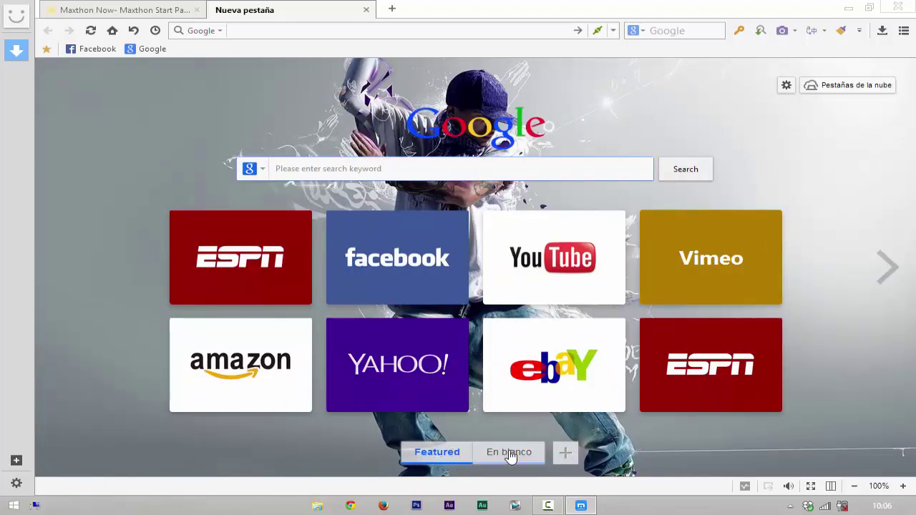
right_click(448, 458)
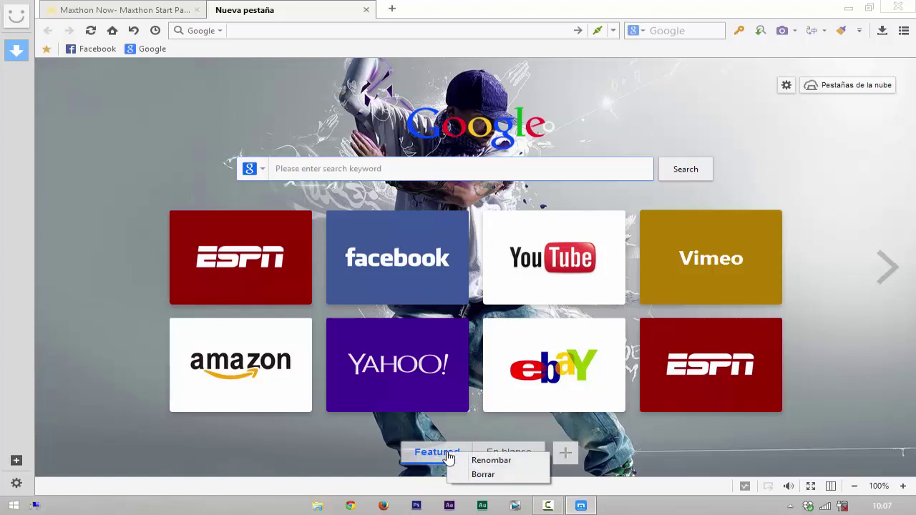
left_click(505, 462)
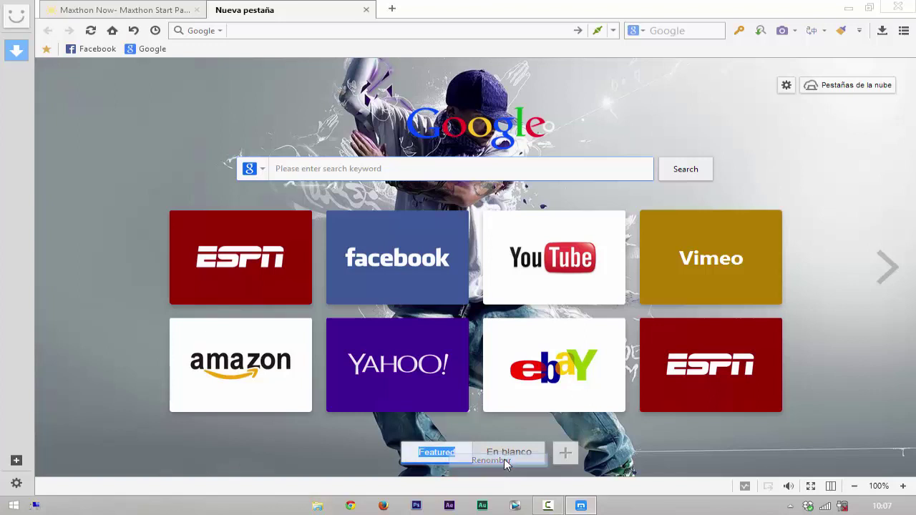
key("BackSpace")
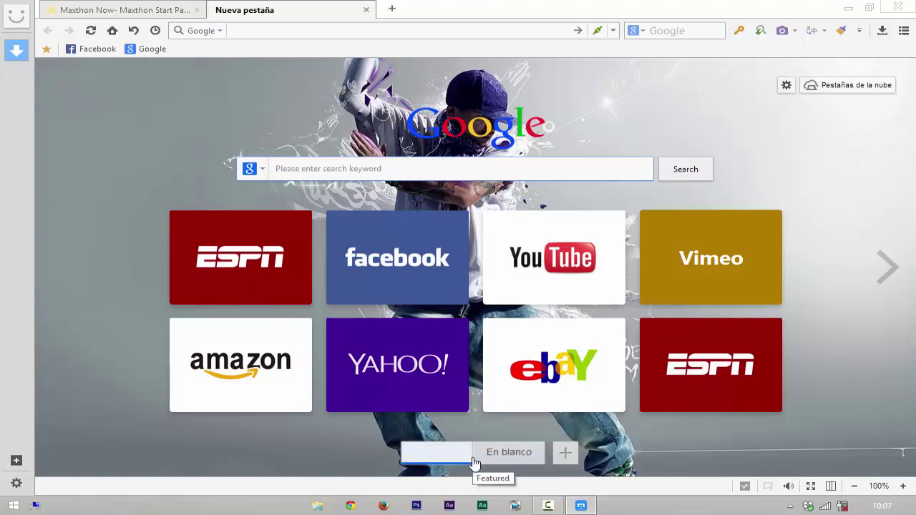
type("favoritas")
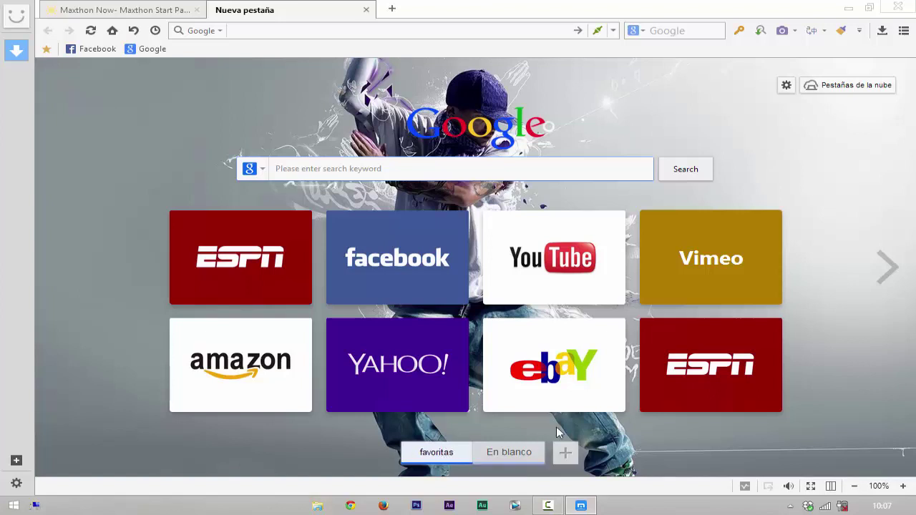
key("Return")
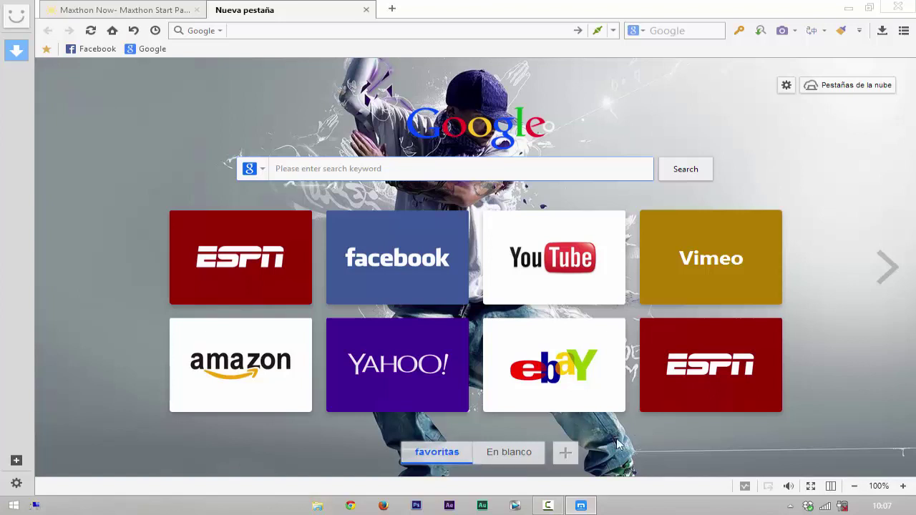
Step: Rename the En blanco group to 'redes s', then return to the favoritas group
right_click(516, 459)
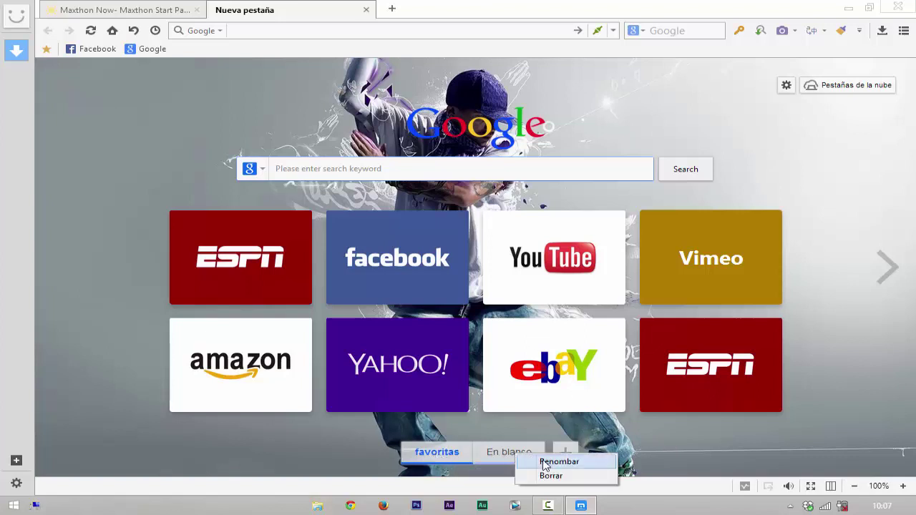
left_click(545, 463)
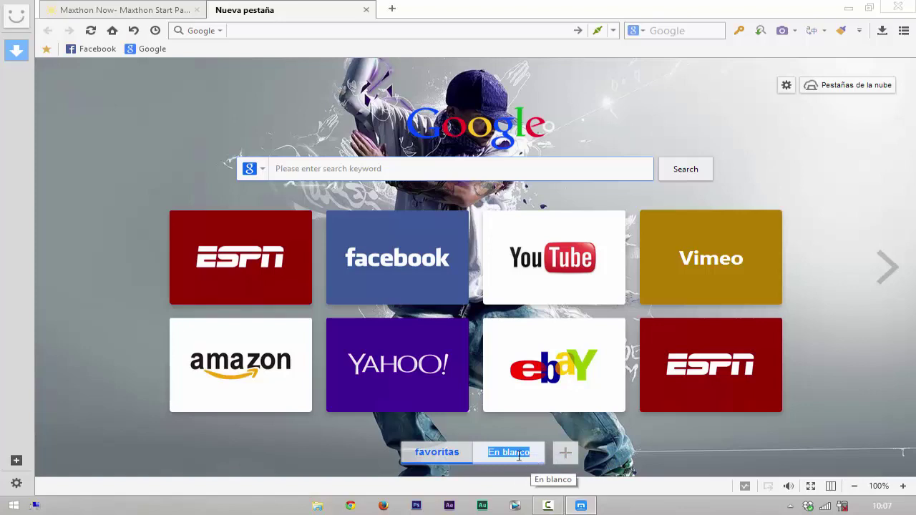
key("Return")
left_click(519, 458)
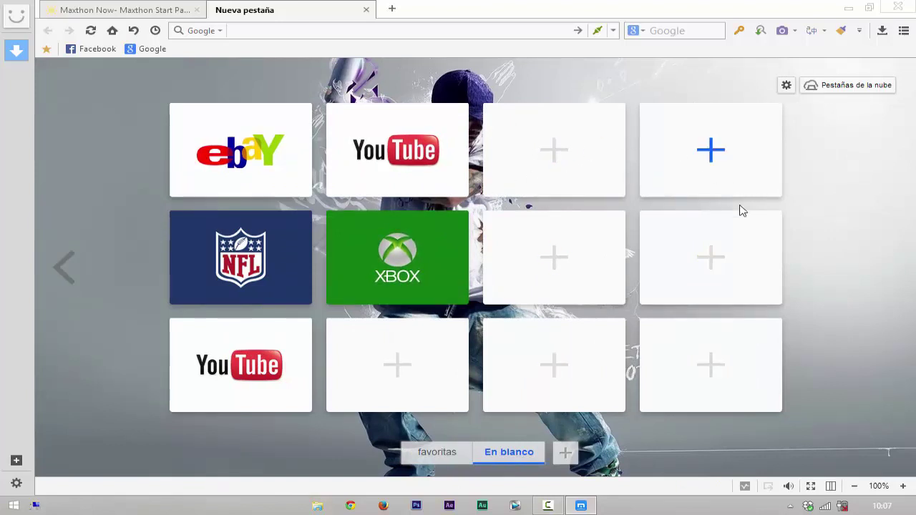
right_click(517, 451)
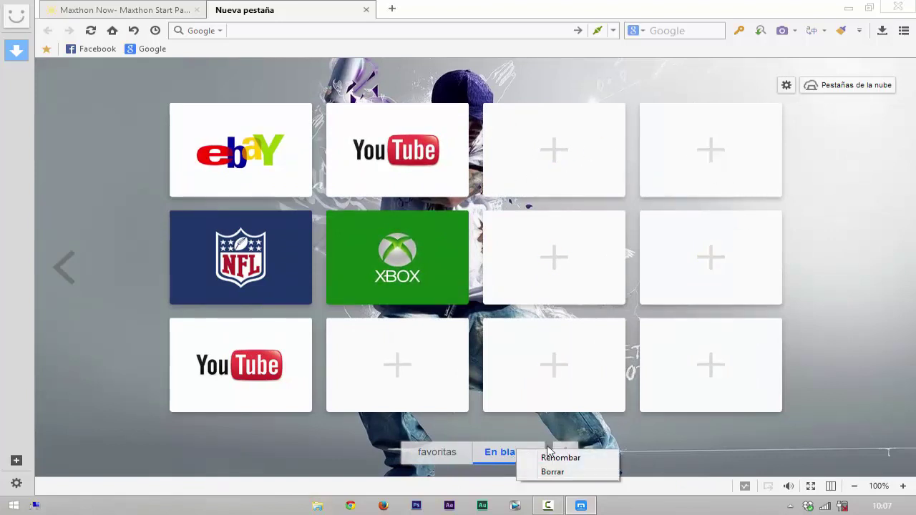
left_click(561, 458)
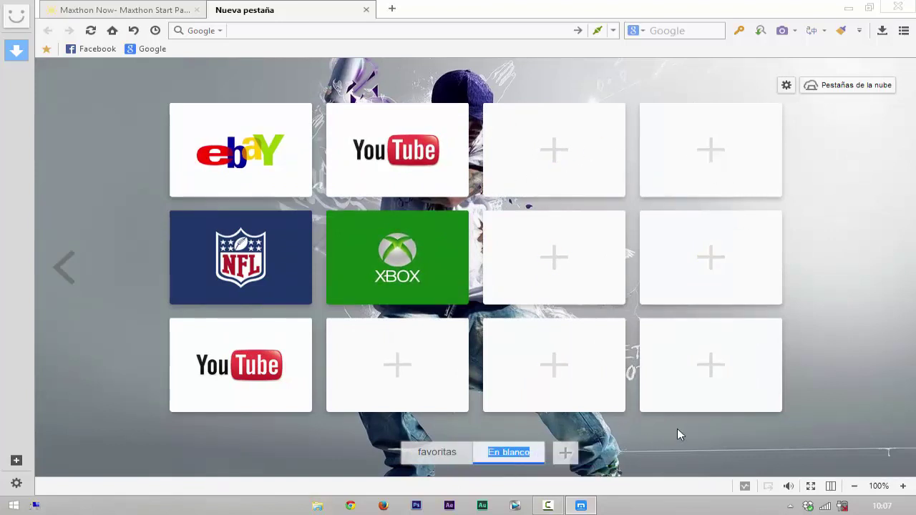
key("BackSpace")
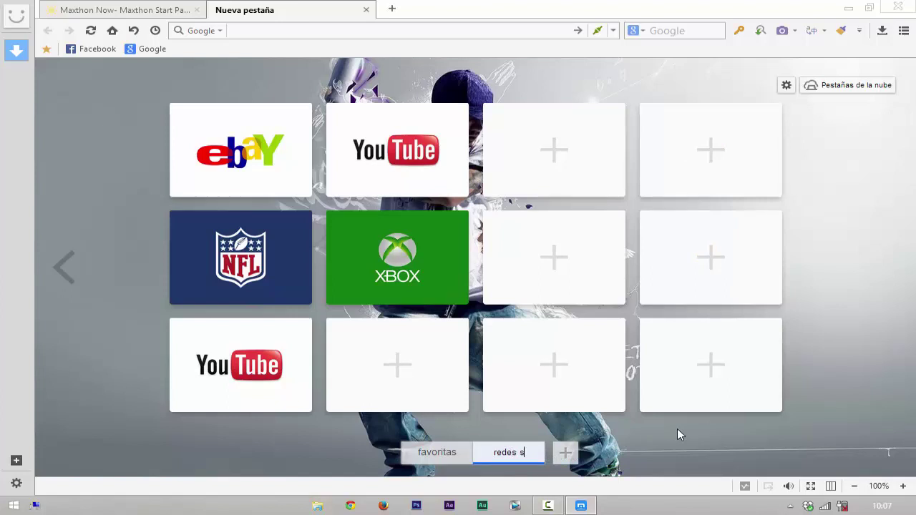
key("Return")
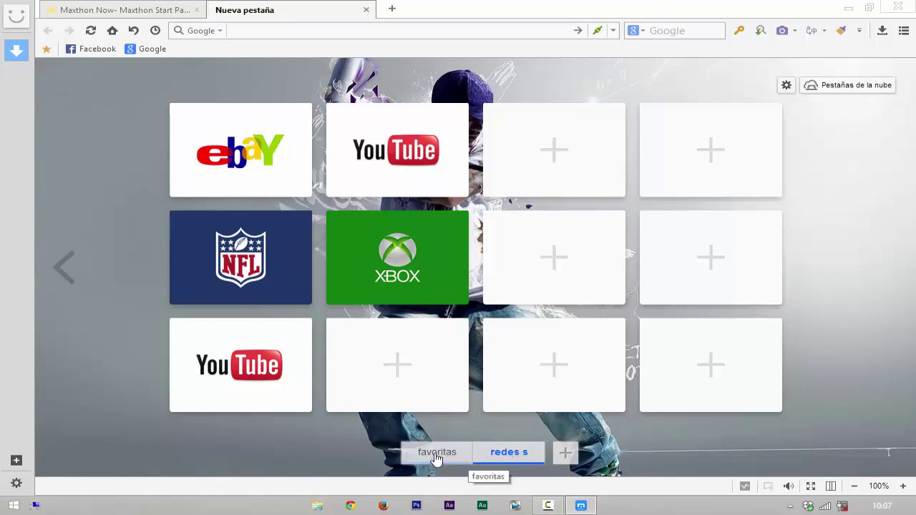
left_click(424, 457)
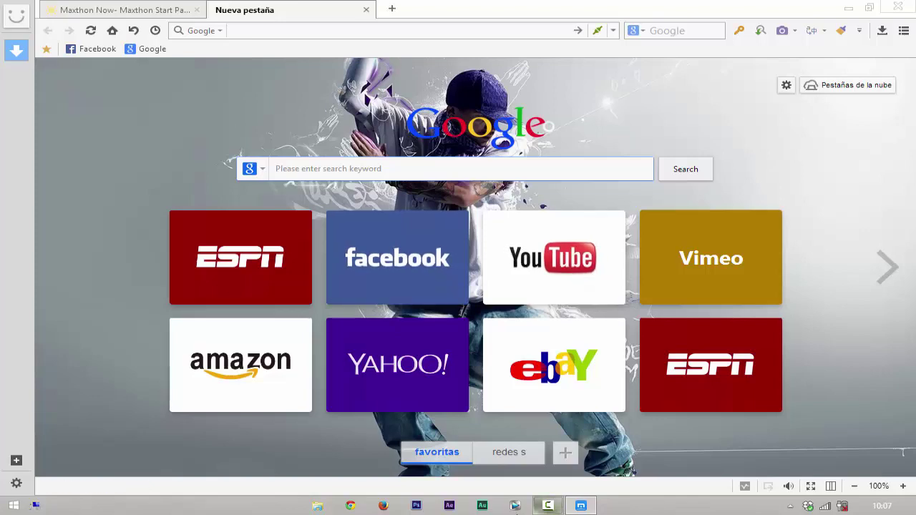
Step: Add a new empty speed-dial group after redes s, closing the Sitios web picker unused
left_click(510, 455)
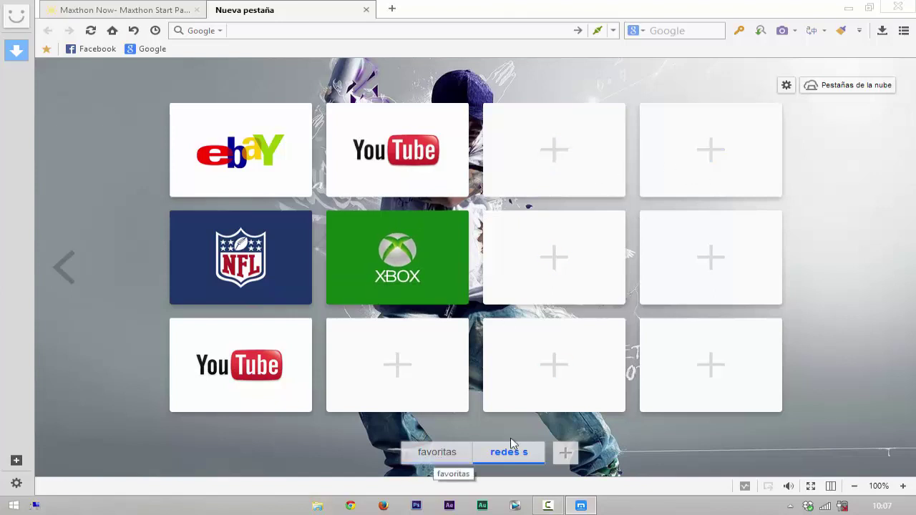
left_click(566, 455)
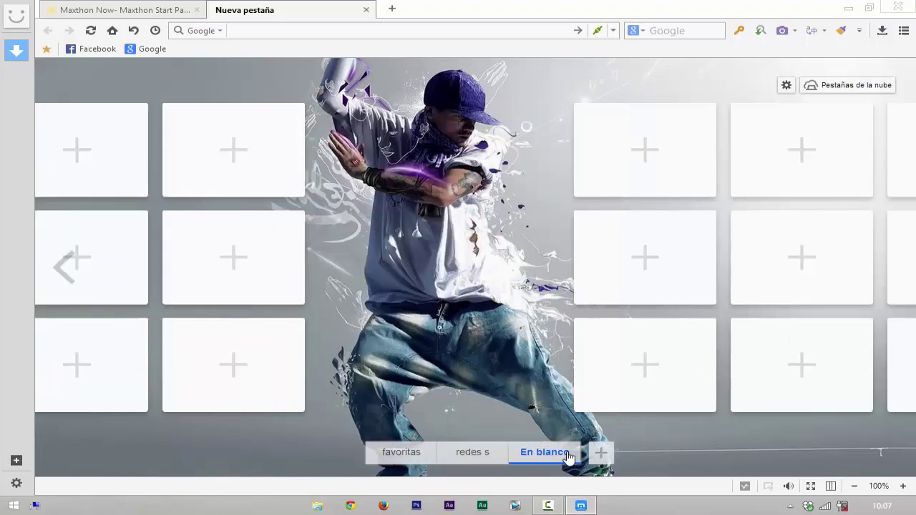
left_click(697, 258)
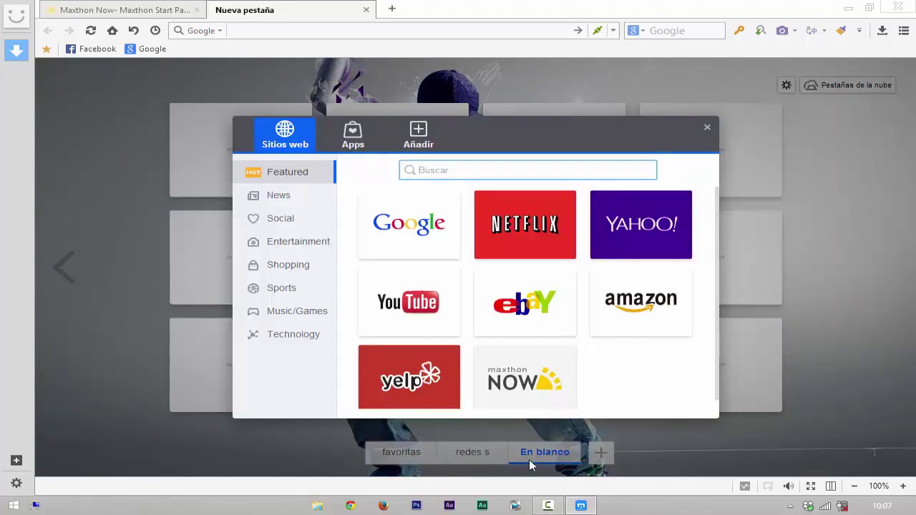
left_click(707, 129)
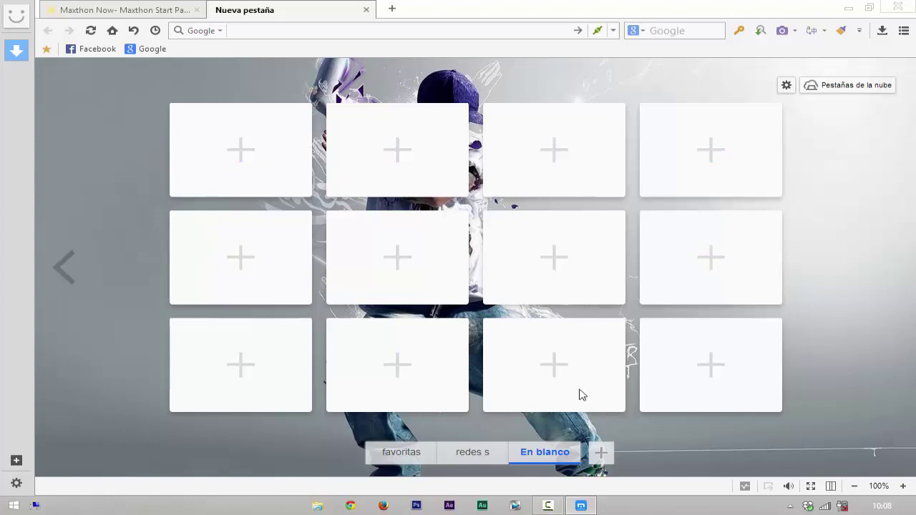
Step: Rename the new En blanco group to 'juegos'
right_click(555, 457)
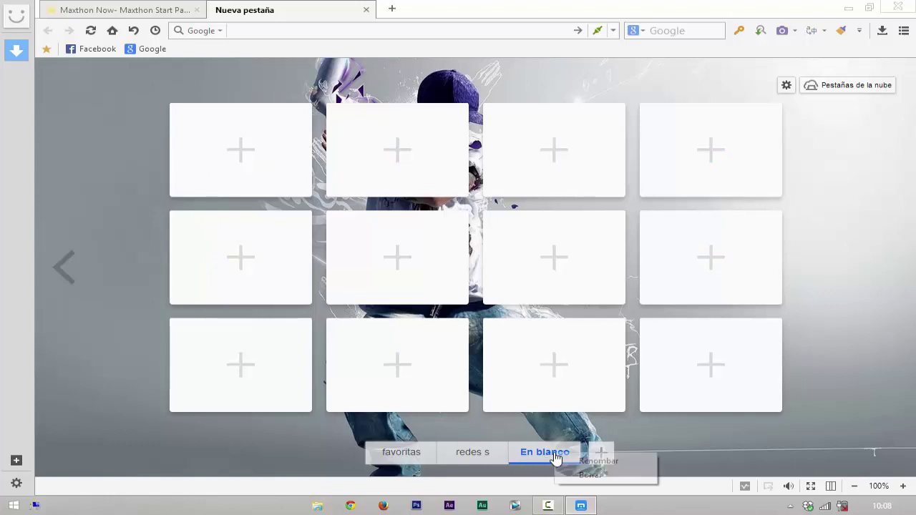
left_click(580, 461)
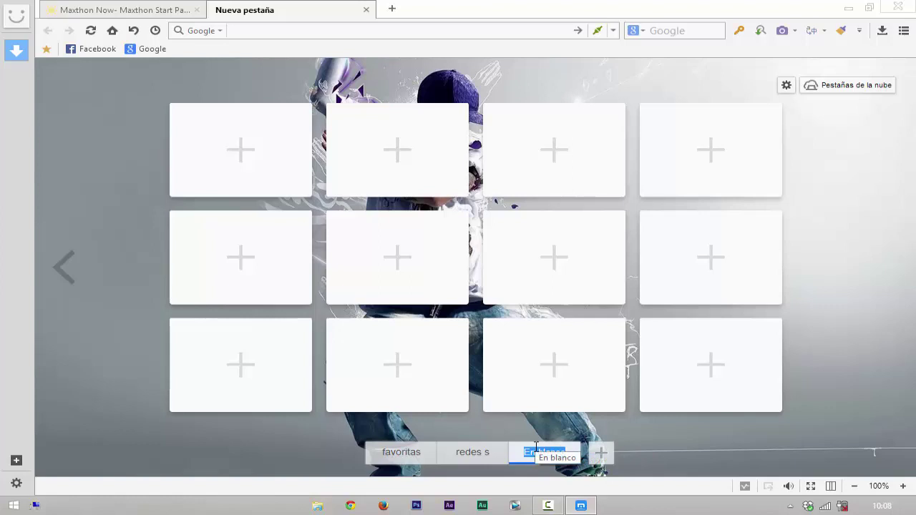
key("BackSpace")
type("juegos")
key("Return")
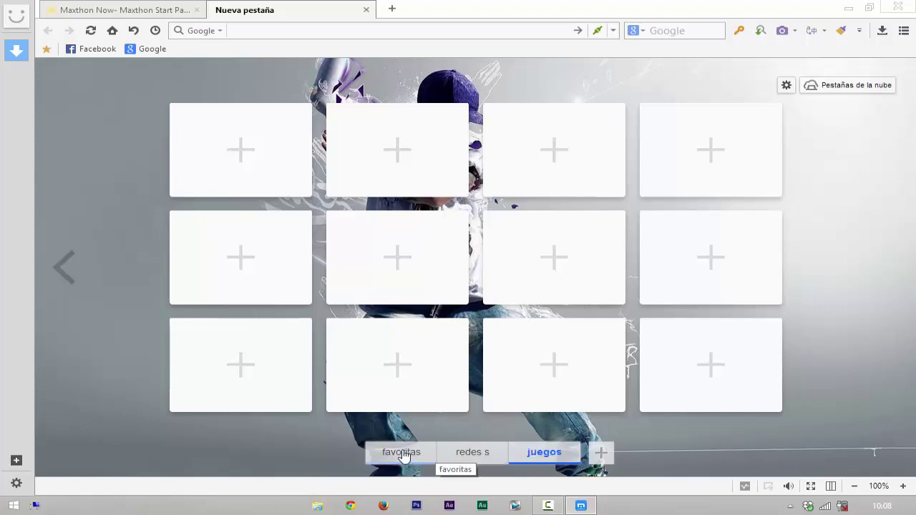
Step: Check the favoritas and redes s groups, then switch to the YouTube channel tab
left_click(413, 453)
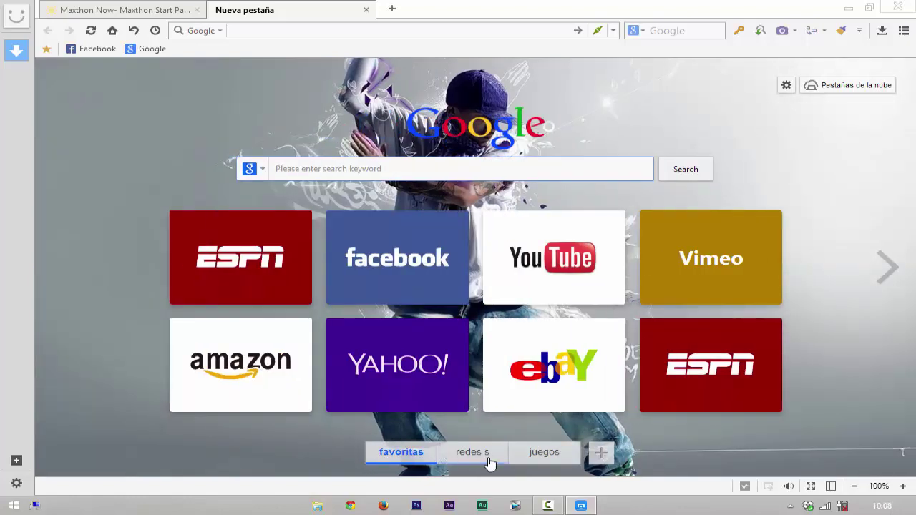
left_click(484, 453)
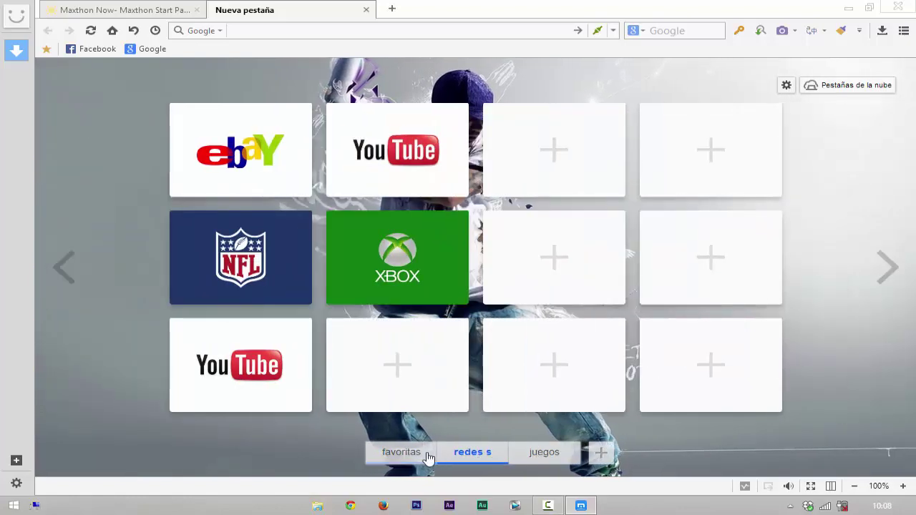
left_click(399, 455)
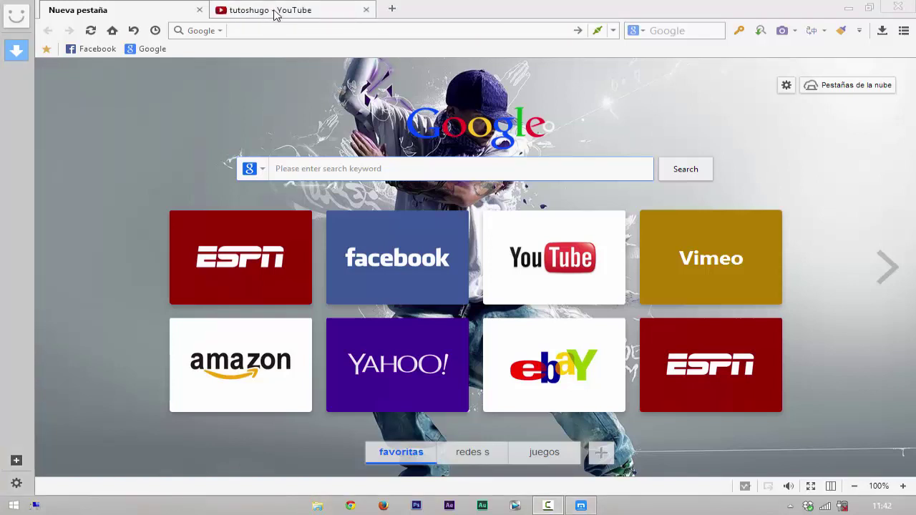
left_click(274, 15)
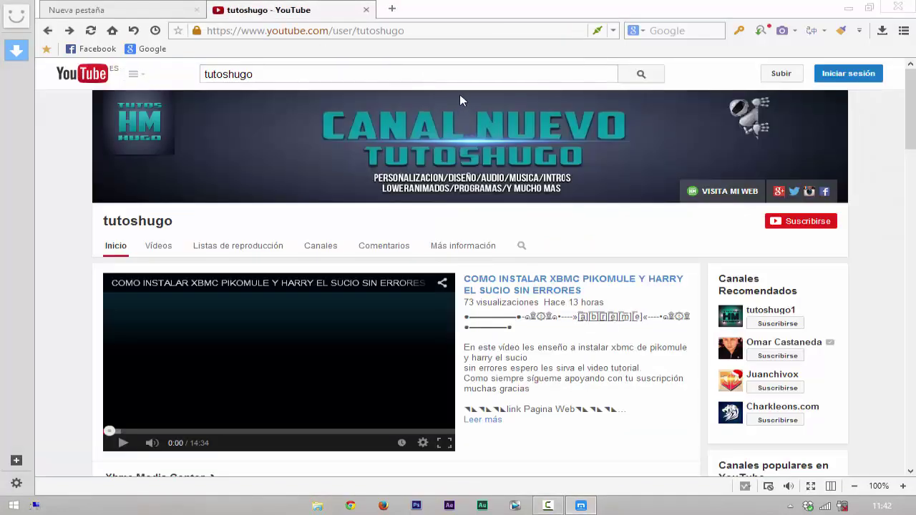
Step: Scroll the tutoshugo channel page and open the 'PREGUNTAS Y RESPUESTAS 2' video
scroll(459, 126, "down", 1)
scroll(458, 126, "down", 4)
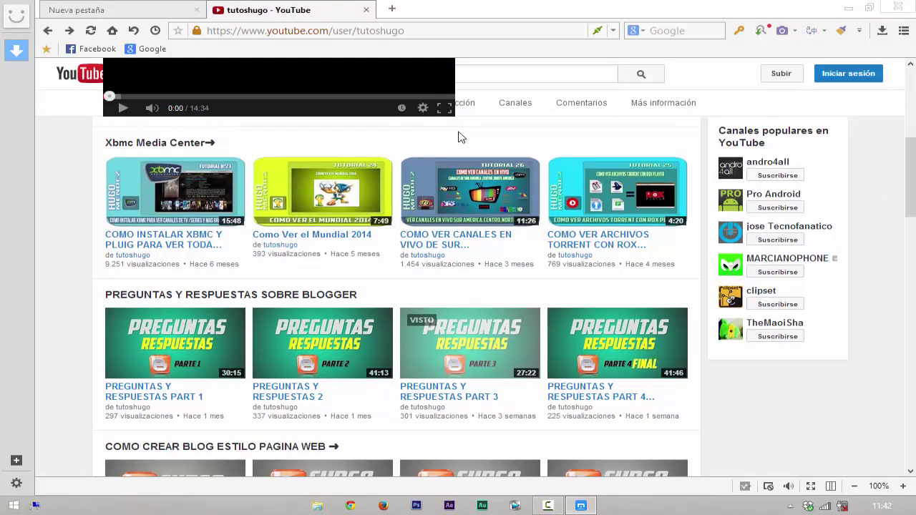
scroll(459, 137, "down", 4)
scroll(429, 153, "up", 2)
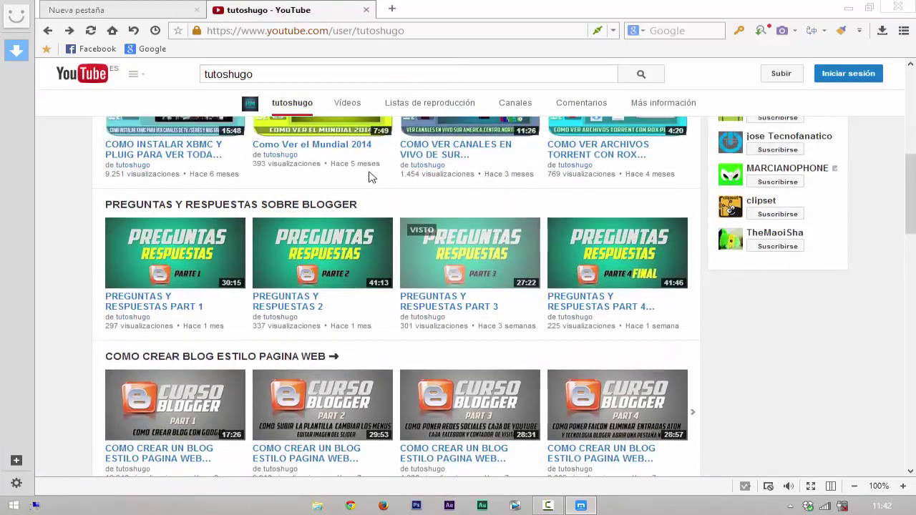
left_click(291, 307)
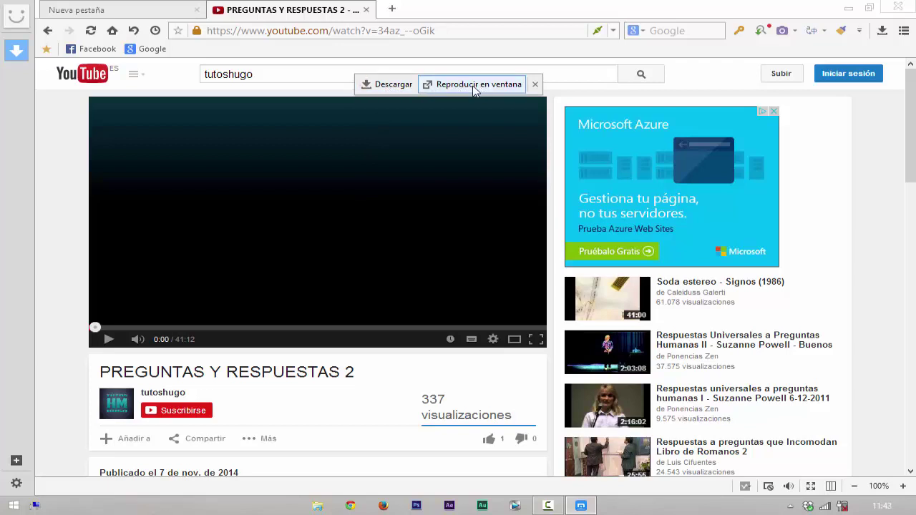
left_click(479, 85)
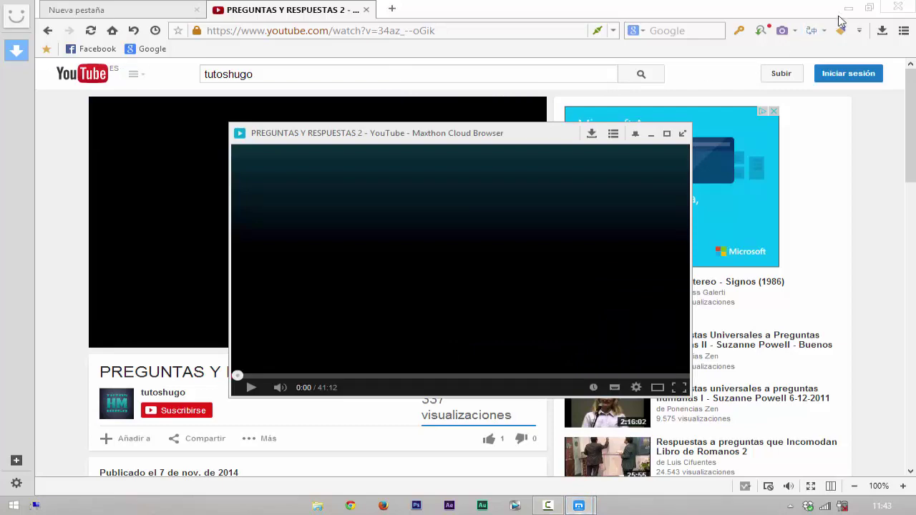
left_click(847, 10)
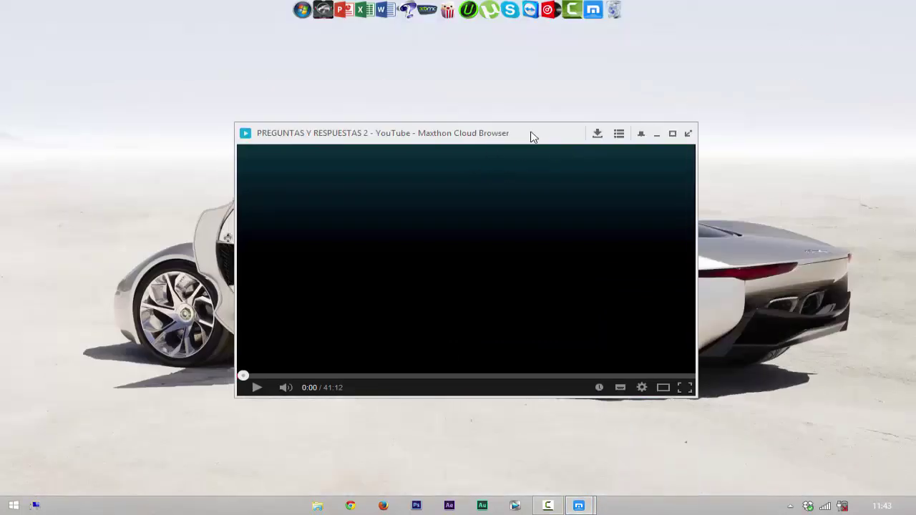
left_click_drag(567, 105, 485, 108)
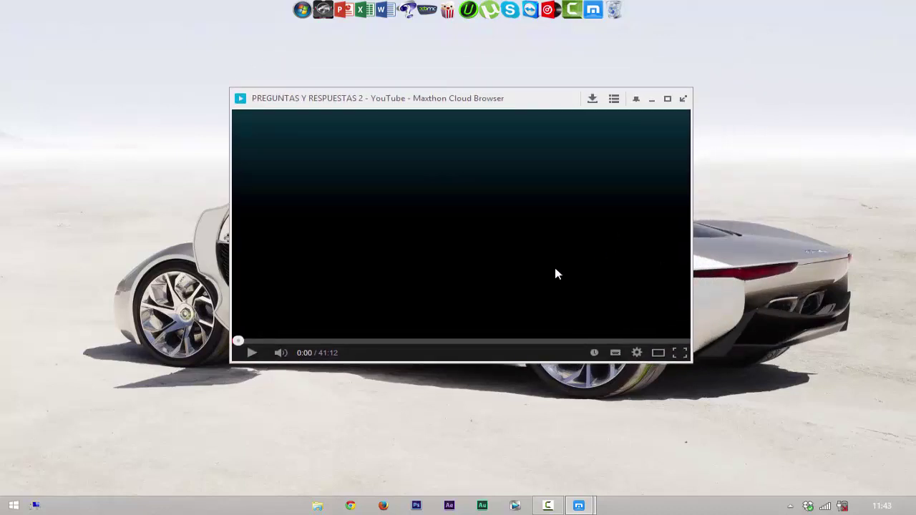
mouse_move(570, 509)
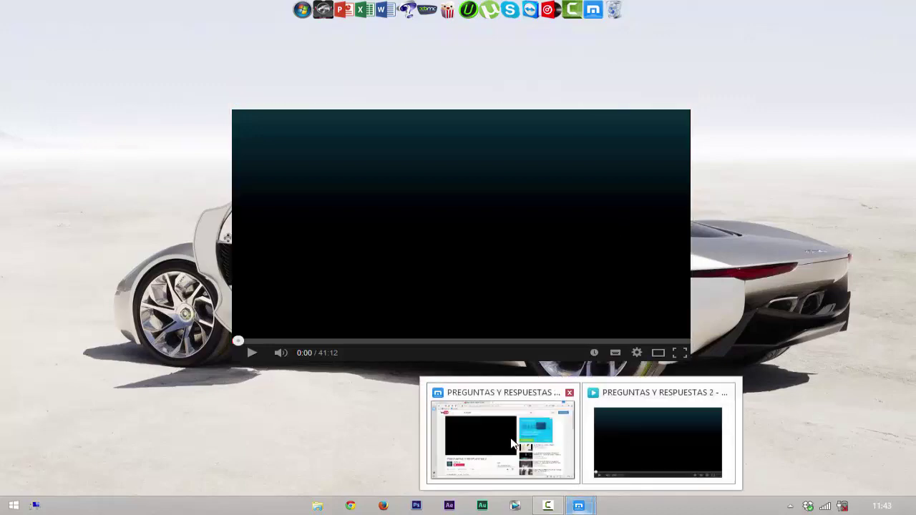
left_click(512, 439)
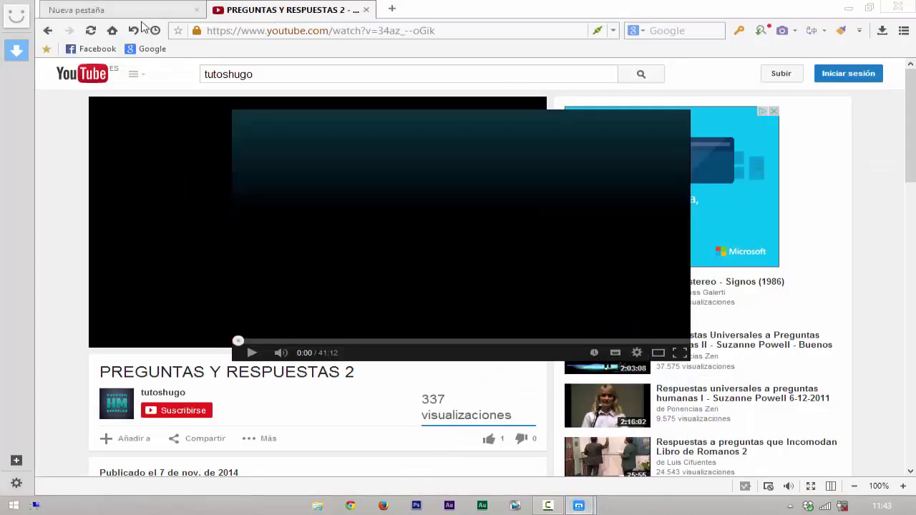
left_click(122, 10)
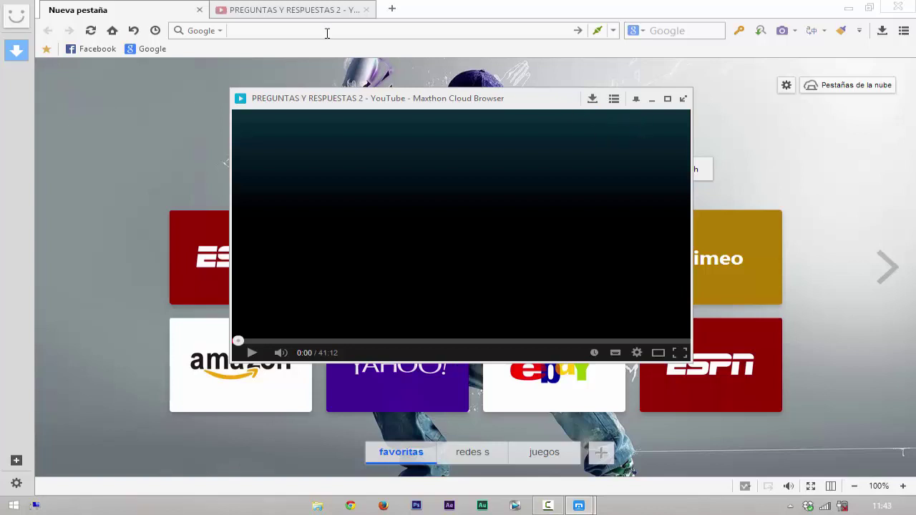
left_click(303, 13)
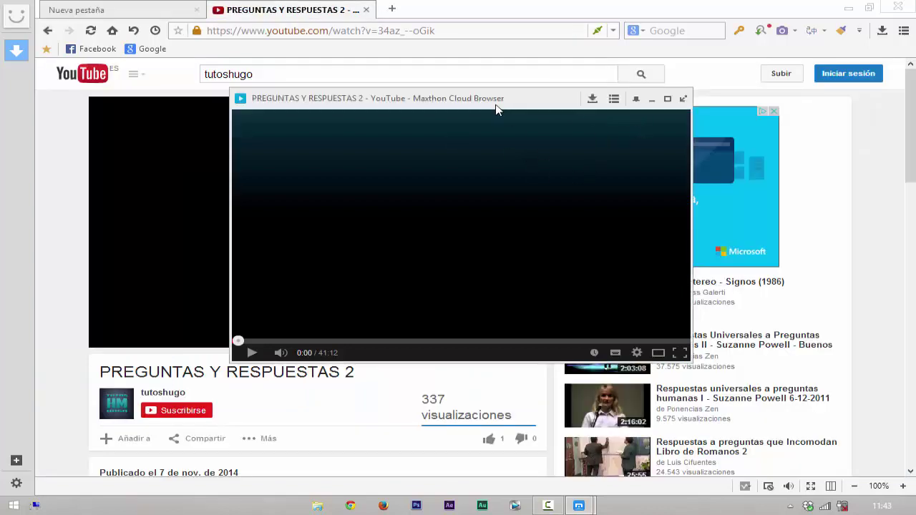
left_click_drag(495, 109, 631, 105)
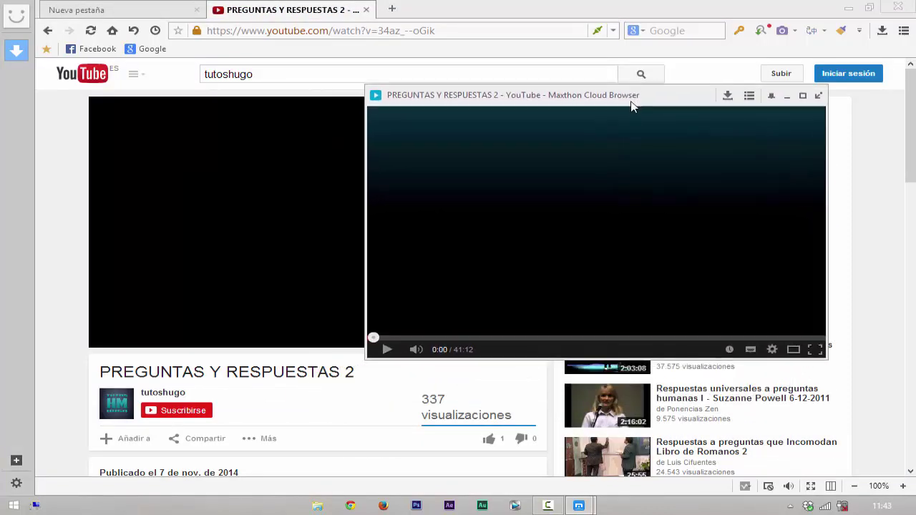
left_click(818, 97)
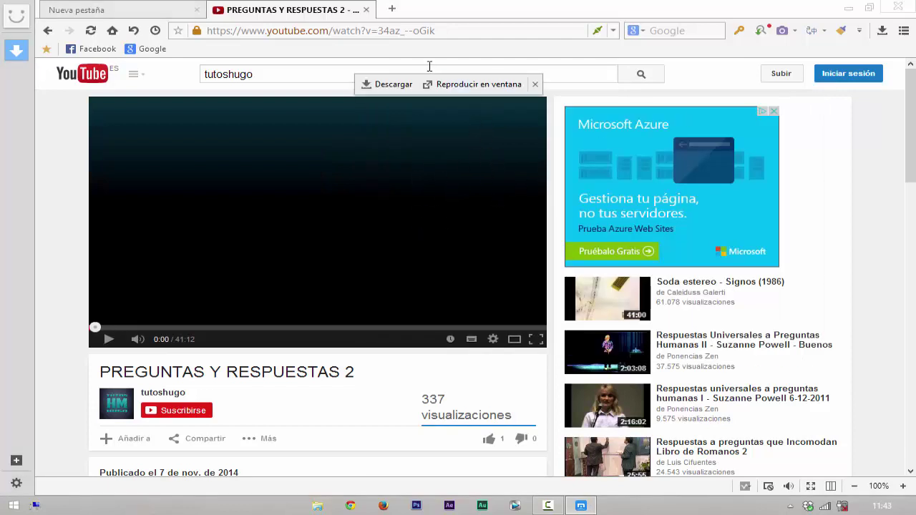
left_click(468, 84)
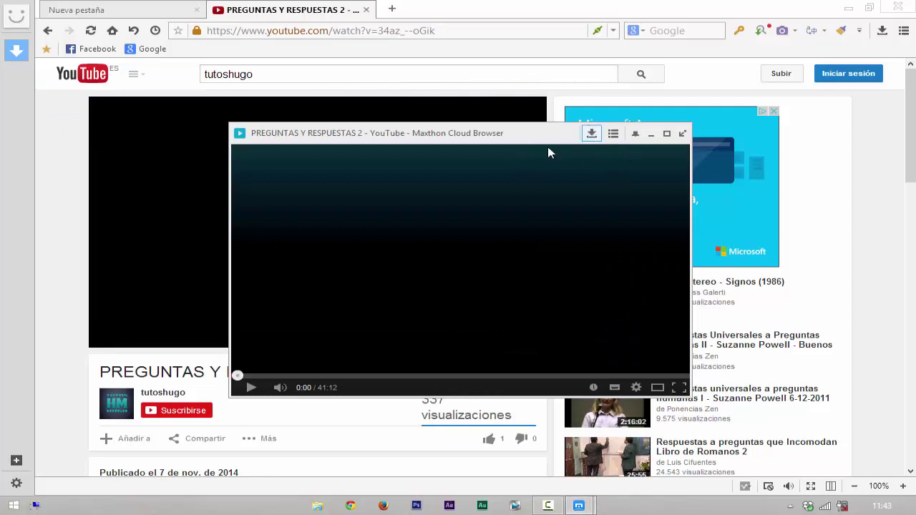
left_click(613, 134)
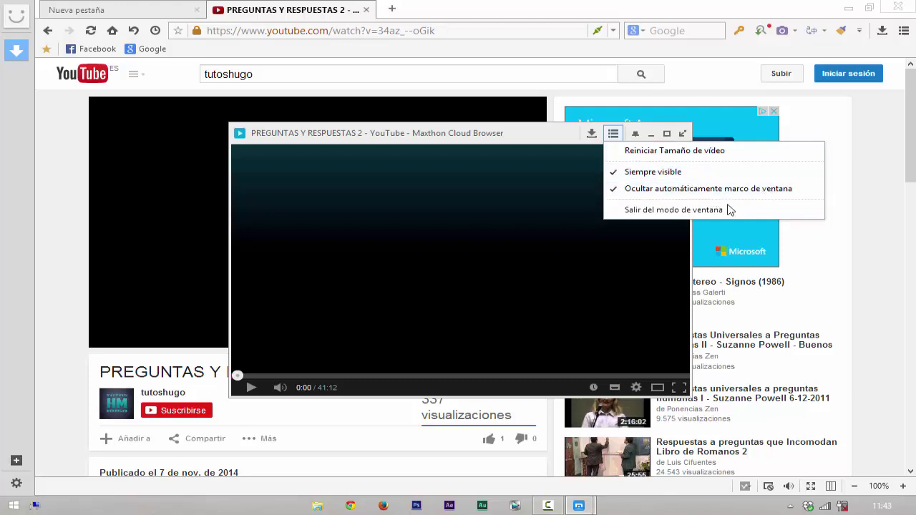
left_click(551, 140)
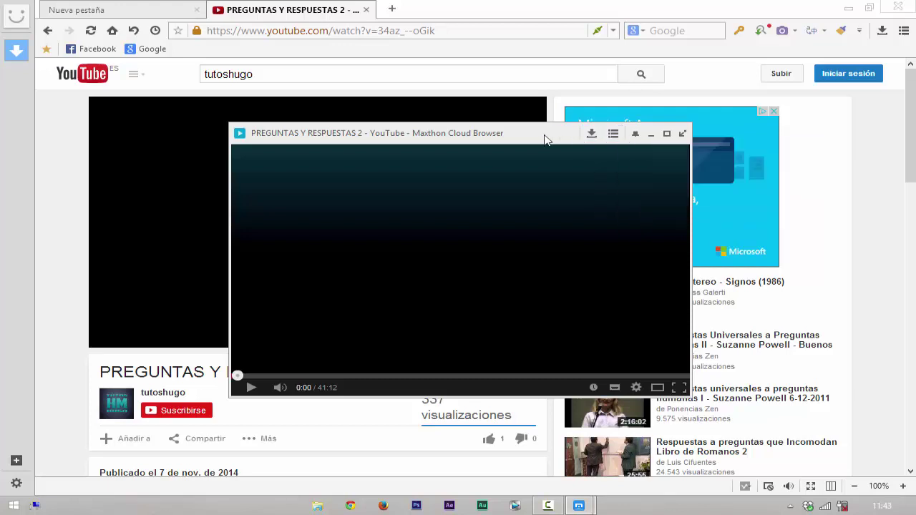
left_click(683, 135)
mouse_move(489, 111)
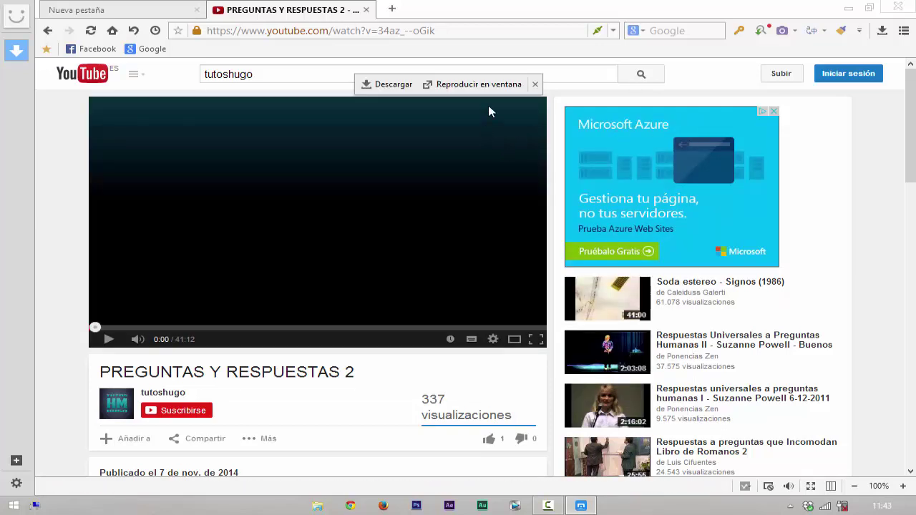
Step: Save the video's 240 KB videoplayback.m4a to the Desktop, then minimize the browser
left_click(393, 86)
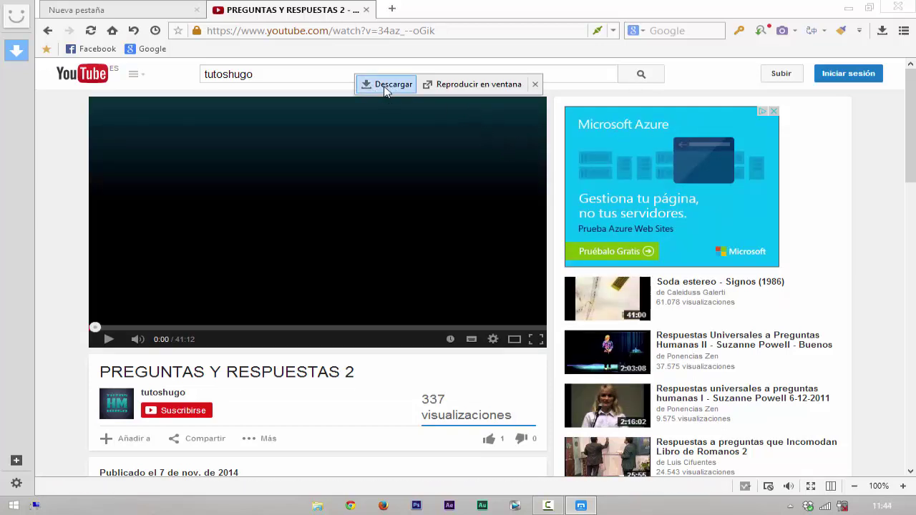
scroll(499, 179, "down", 2)
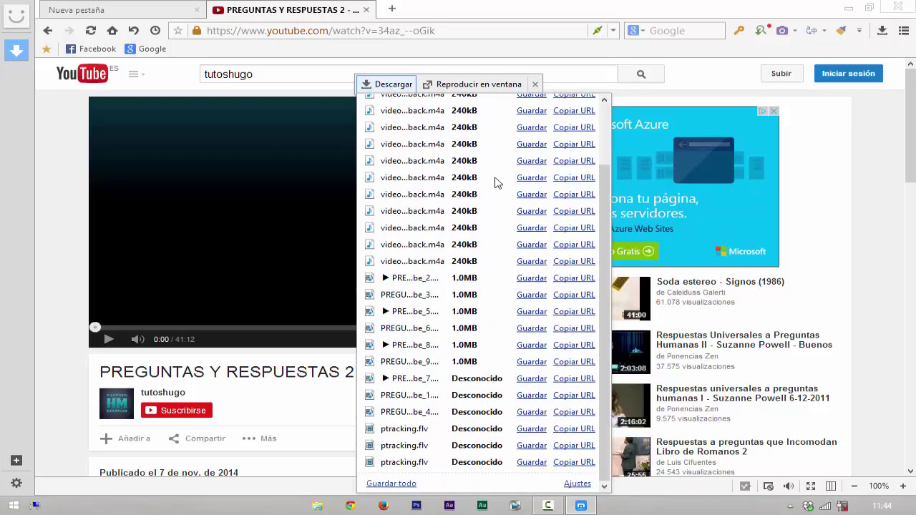
scroll(499, 183, "up", 2)
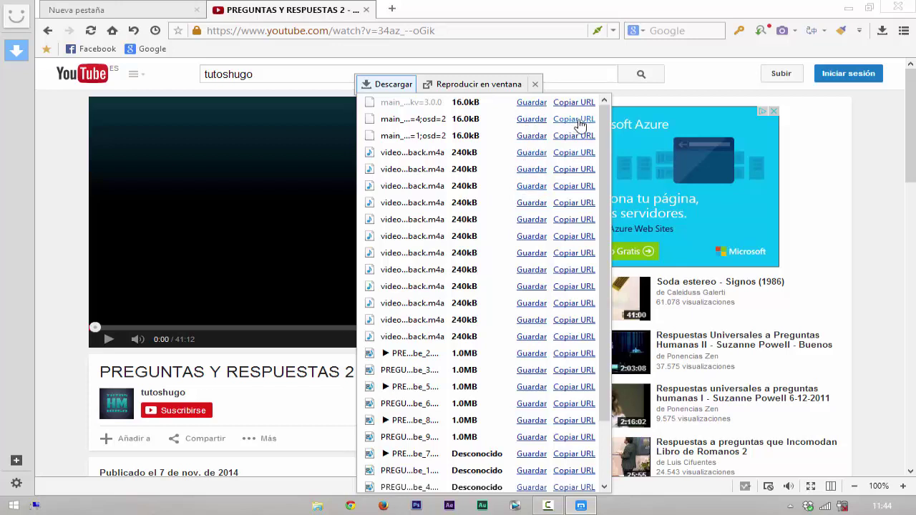
left_click(531, 153)
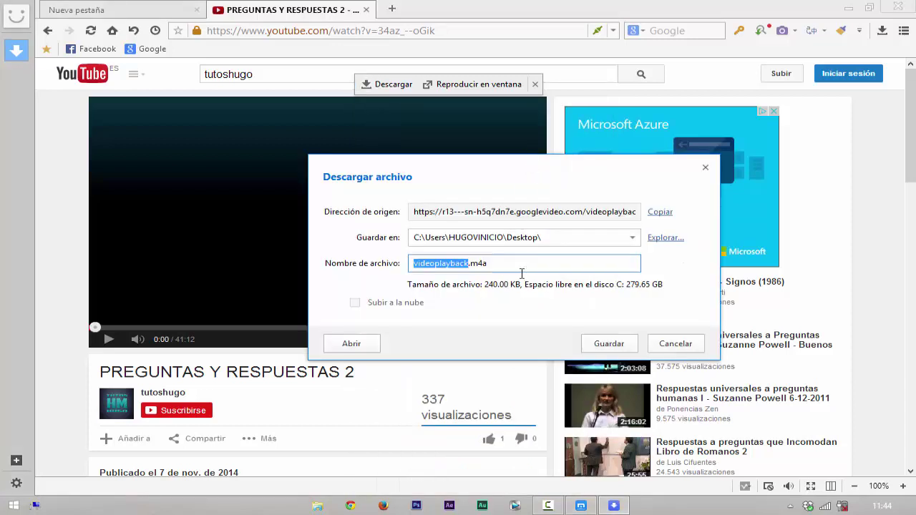
mouse_move(616, 12)
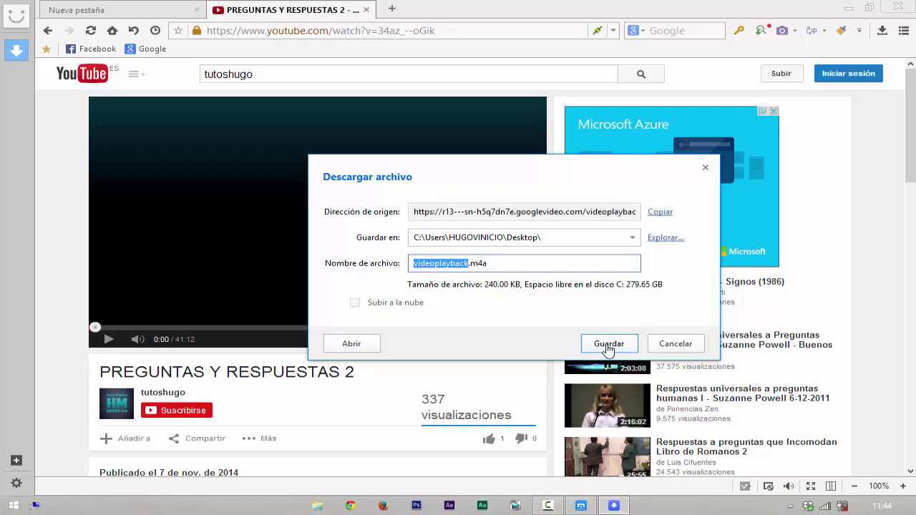
left_click(676, 344)
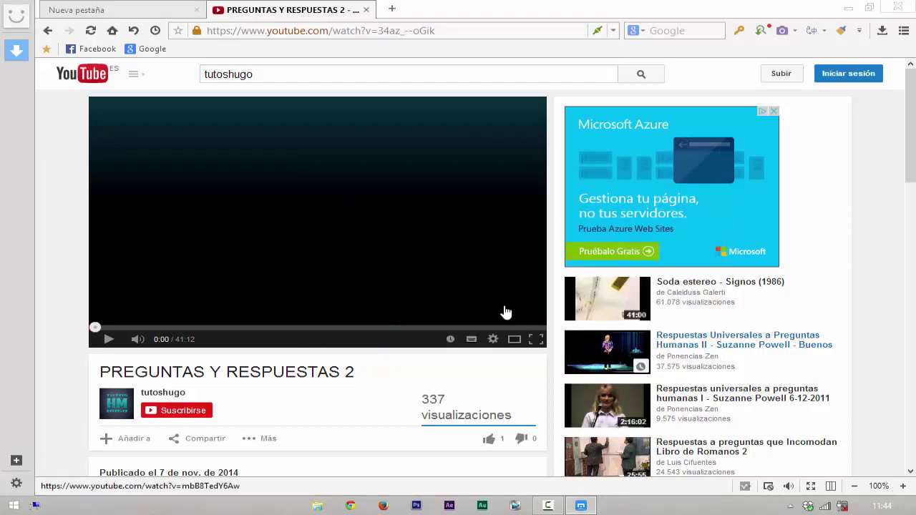
left_click(847, 9)
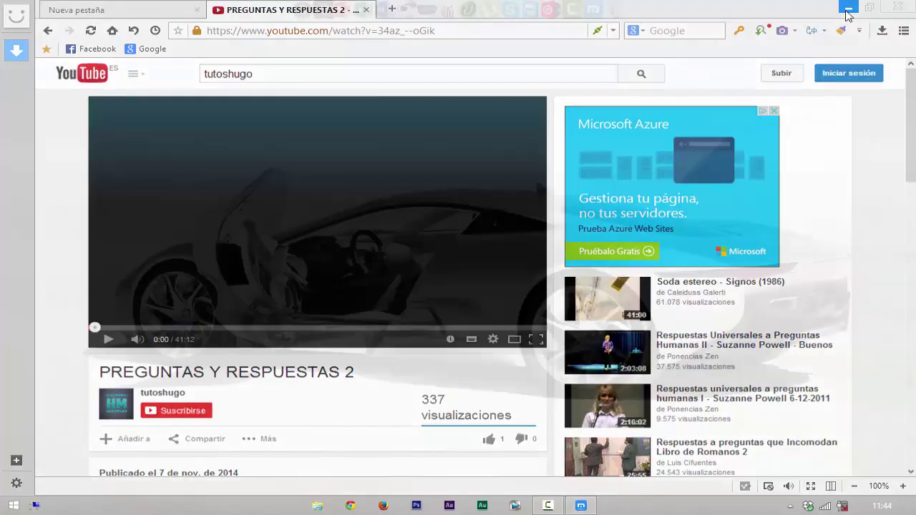